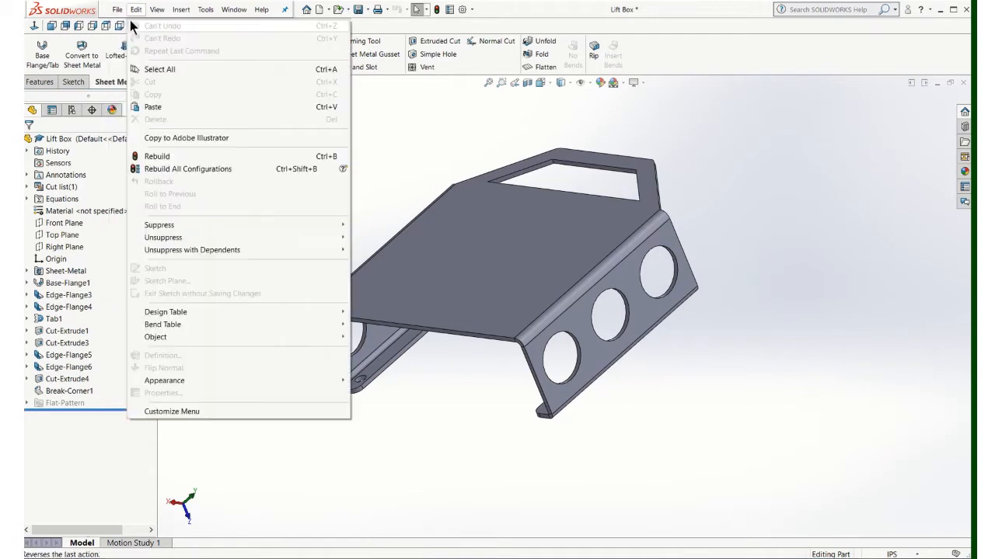
Create a new part document.
click(131, 25)
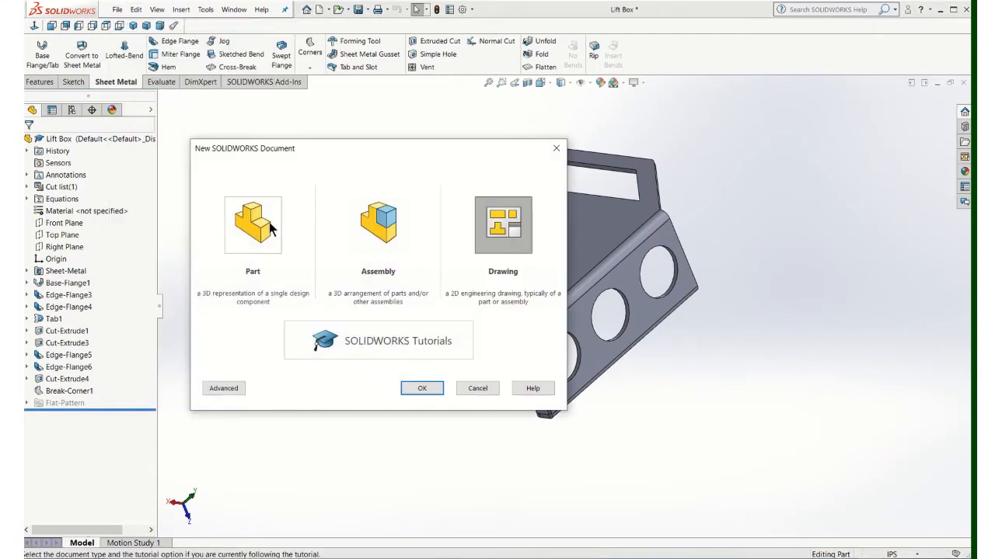
click(268, 223)
click(428, 392)
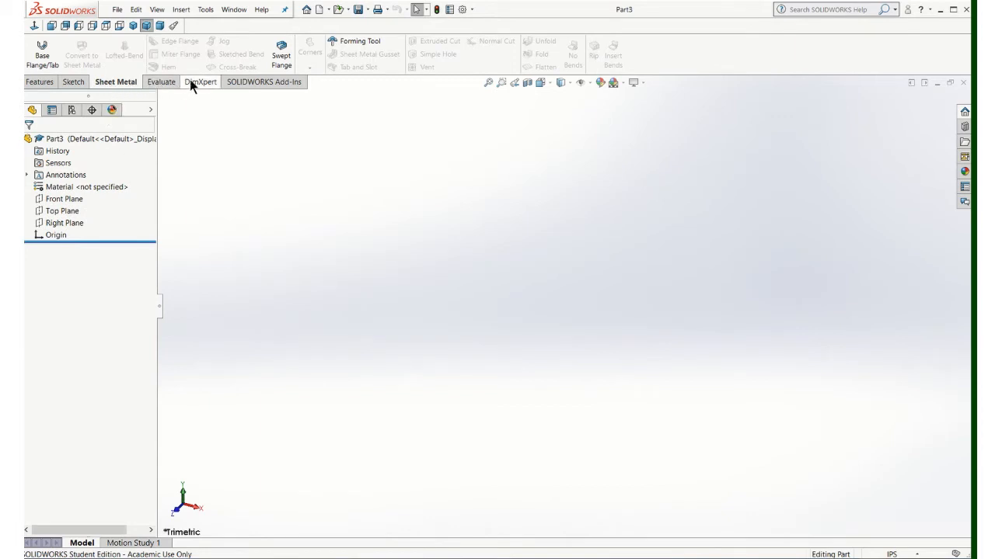
right_click(210, 81)
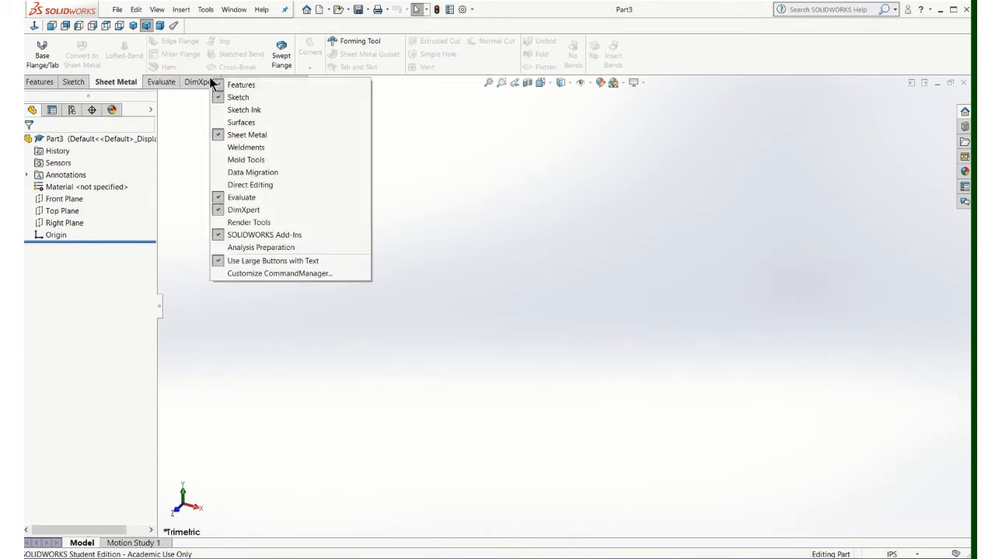
click(480, 358)
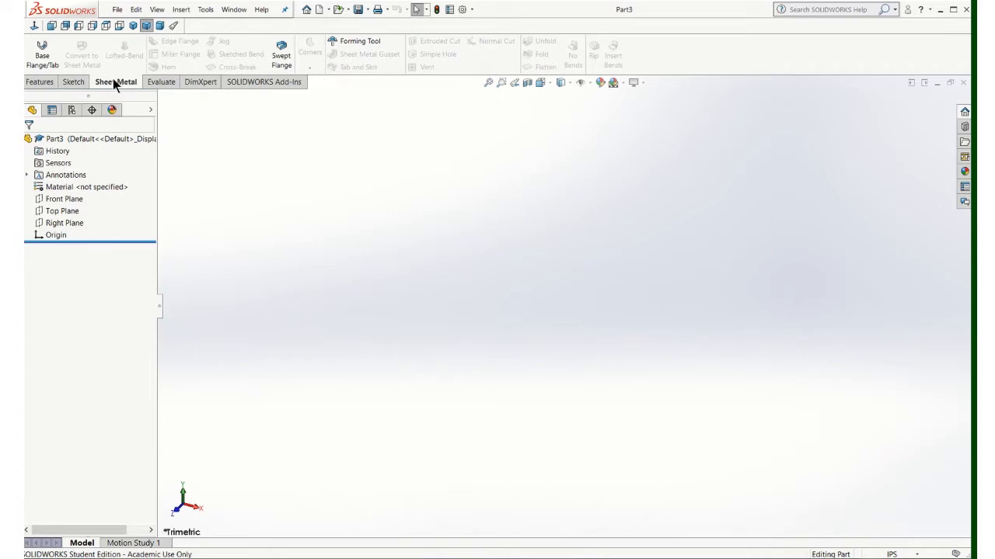
Start a base flange on the Front Plane and sketch a center rectangle about 7.33 by 4.17 in, centered on the origin.
click(40, 55)
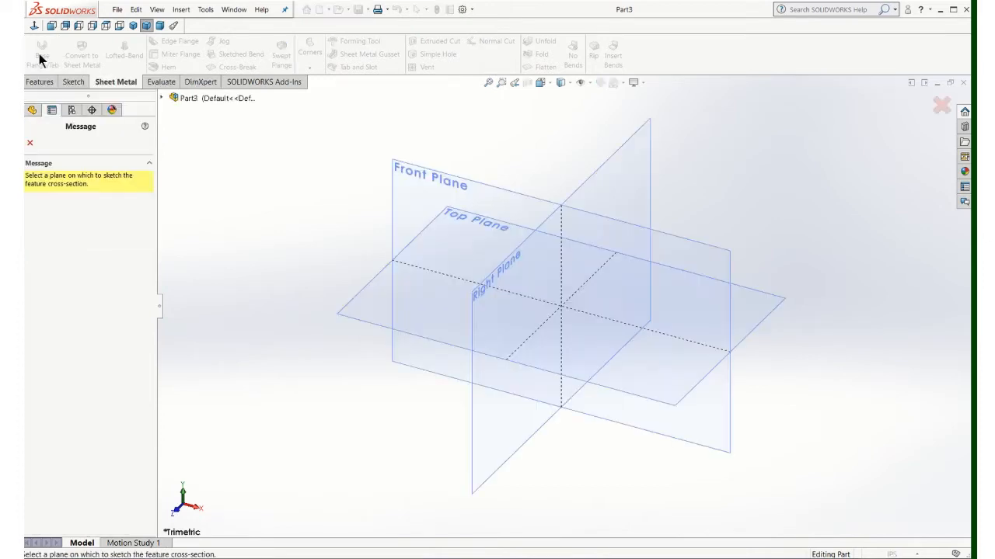
click(404, 181)
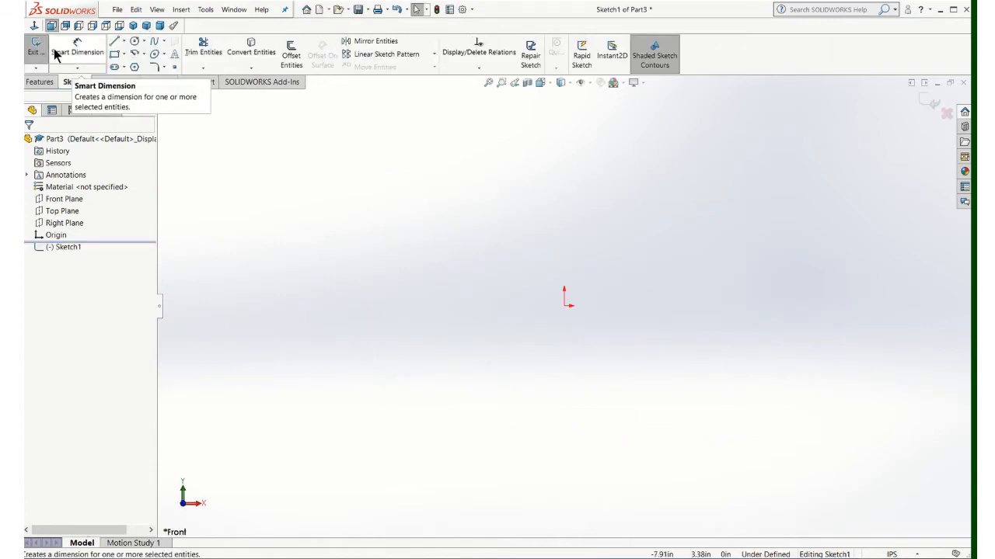
click(123, 54)
click(152, 80)
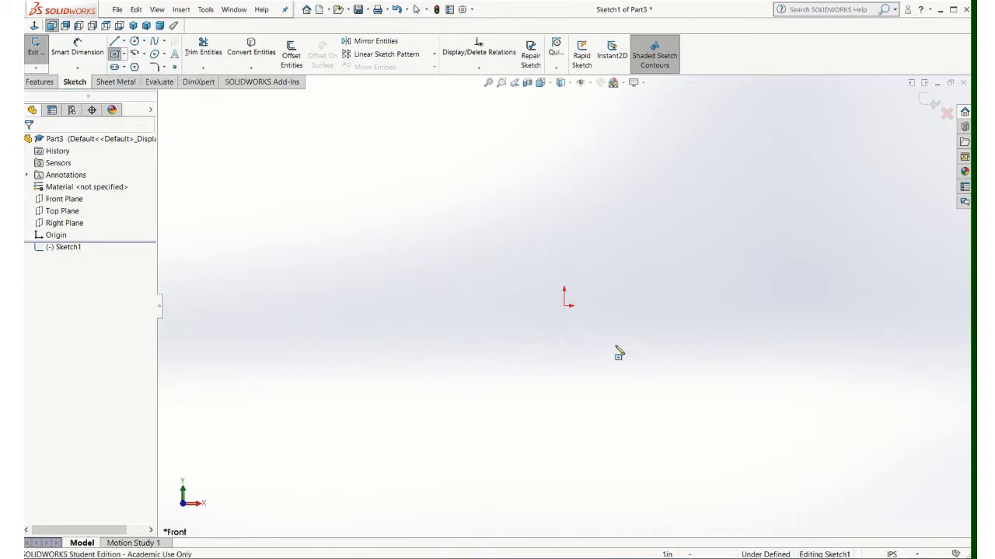
click(564, 306)
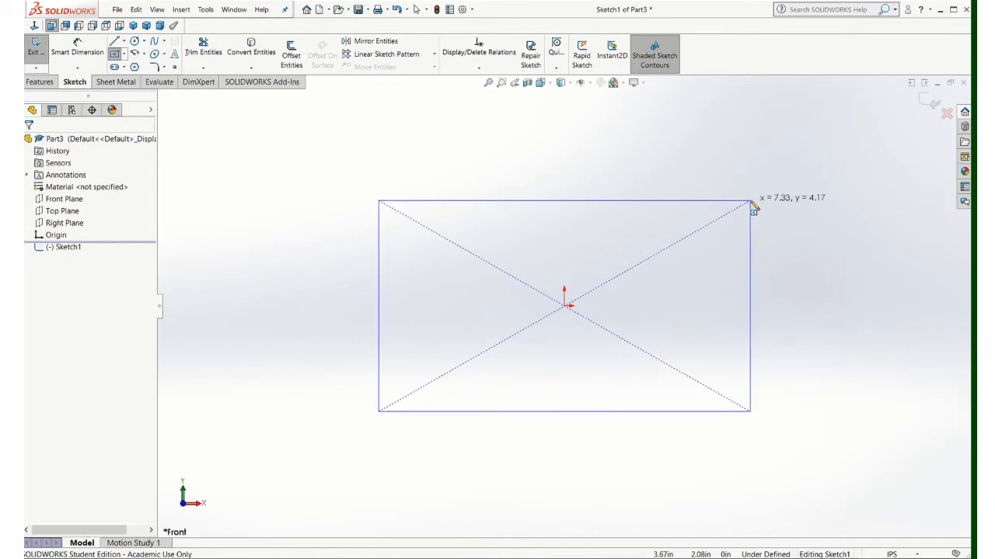
click(750, 200)
Dimension the rectangle 8 in wide and 6 in high.
click(77, 47)
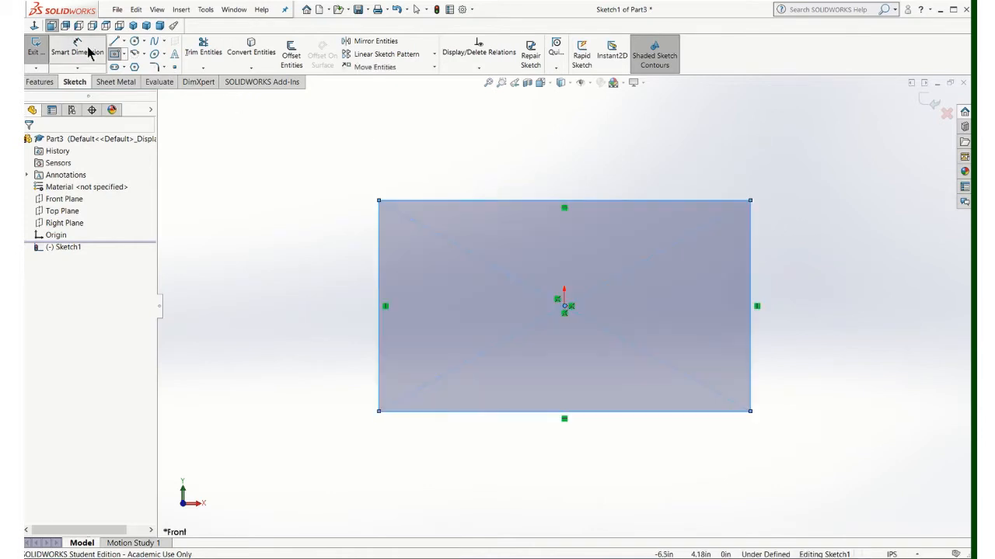
click(502, 203)
click(548, 162)
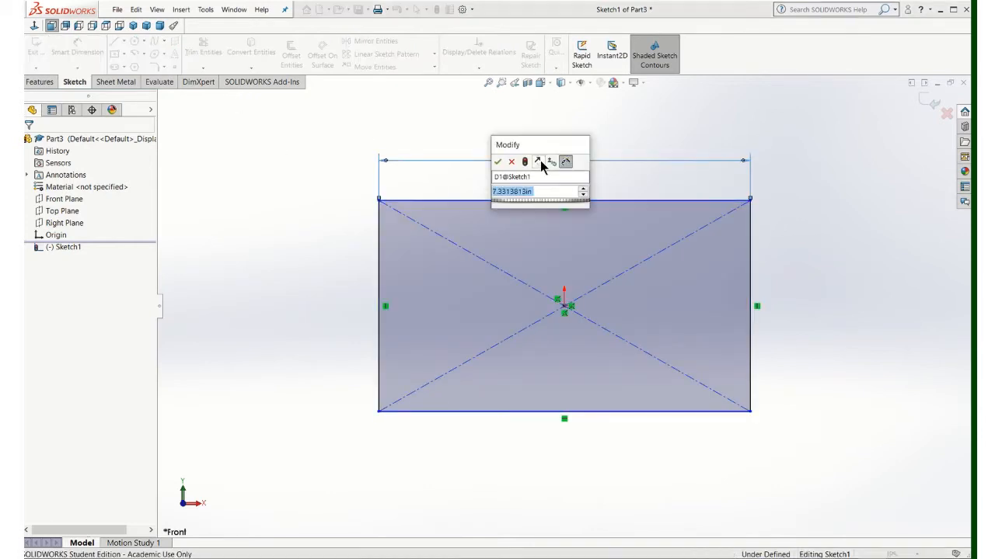
key(Return)
click(380, 299)
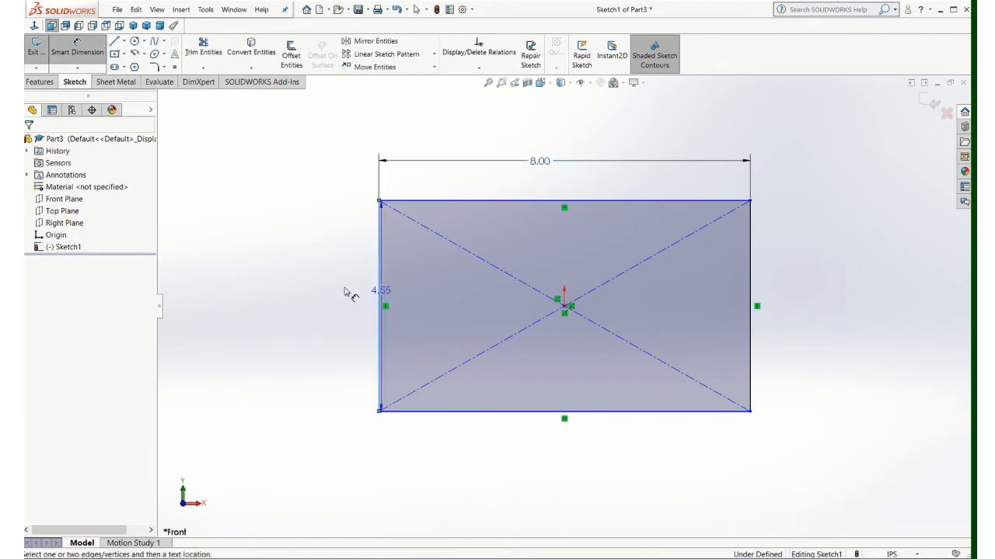
click(327, 297)
text(6)
key(Return)
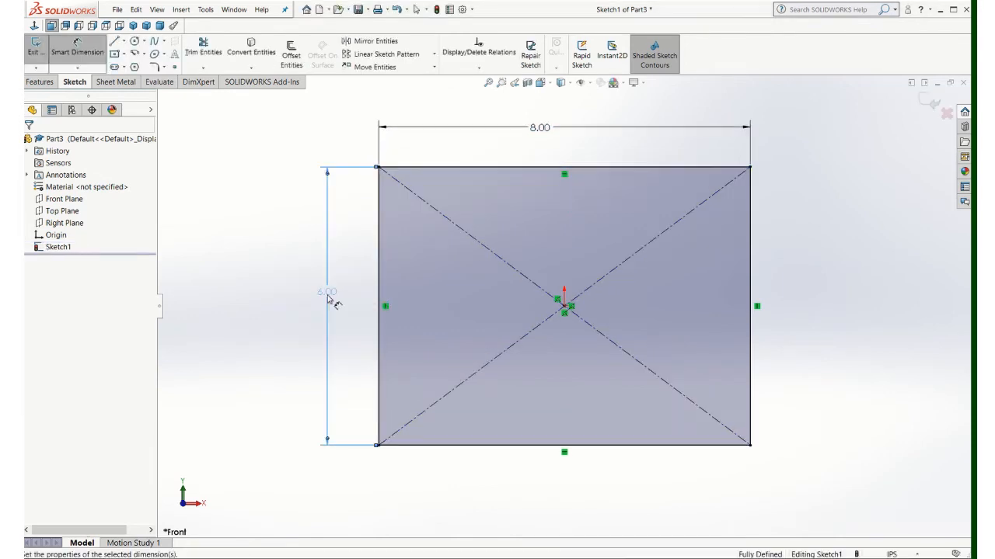
Finish the sketch and create the base flange with a thickness of 0.095 in.
click(930, 103)
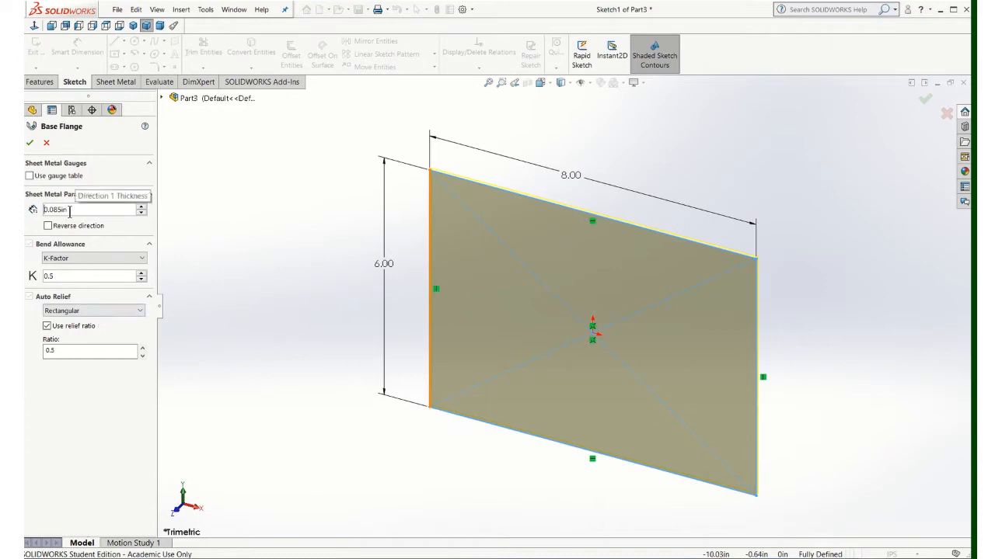
drag(69, 209, 43, 210)
text(.0965)
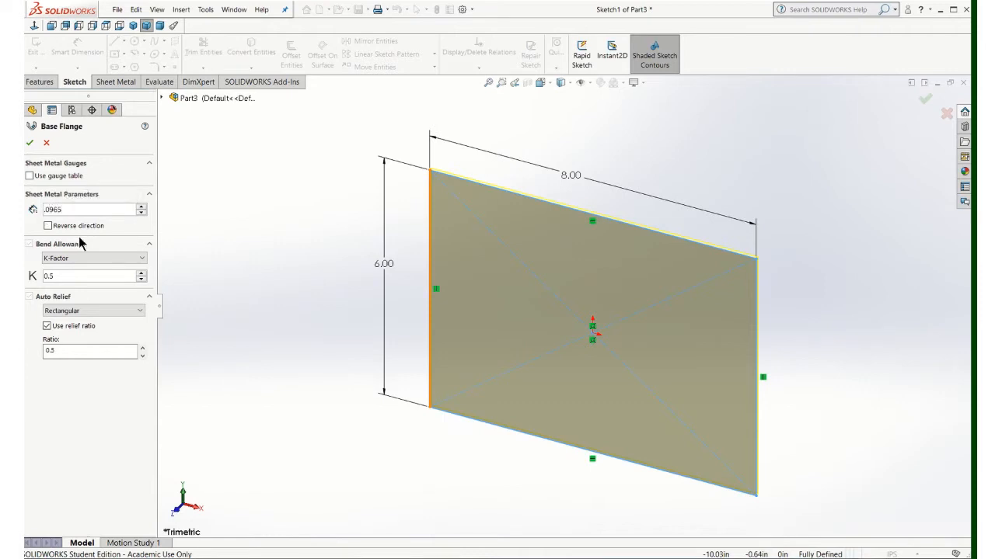
key(BackSpace)
key(BackSpace)
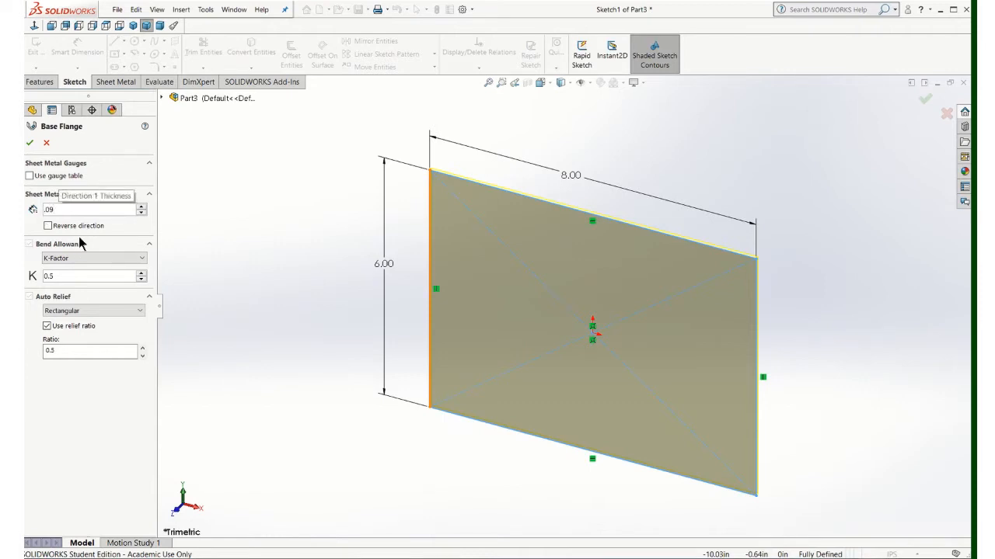
text(5)
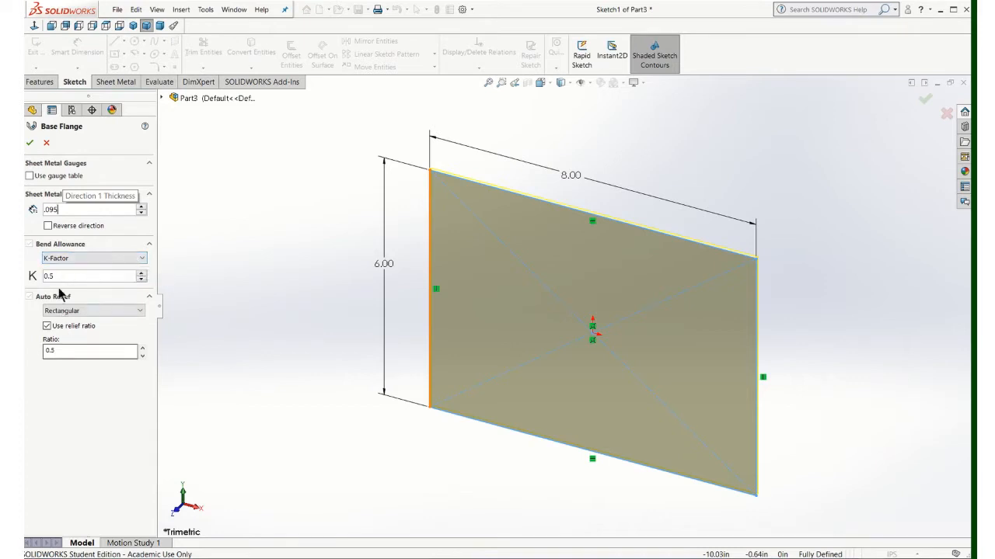
click(32, 141)
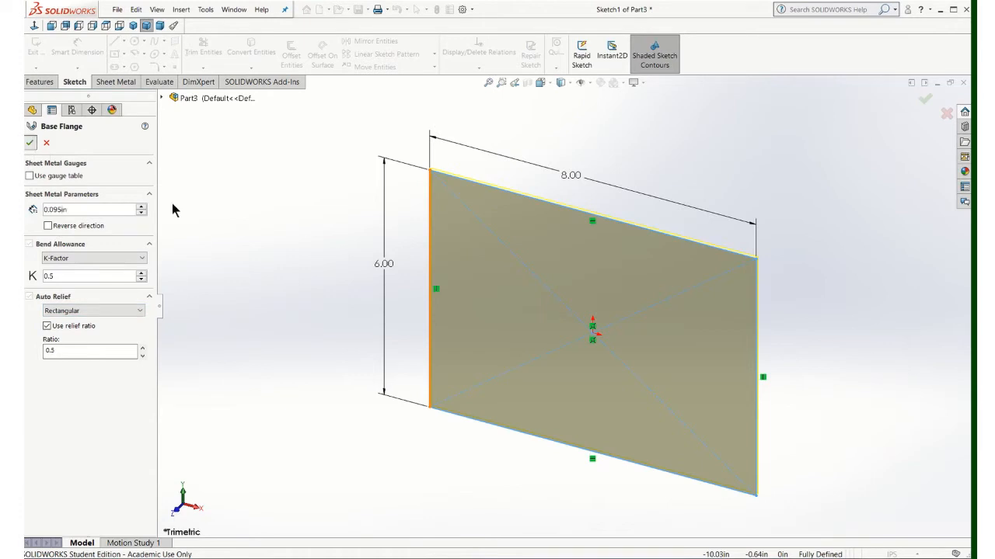
Start an edge flange on the plate's left 6 in edge, extending it forward about 2.59 in at 90 degrees.
middle_drag(340, 278, 369, 236)
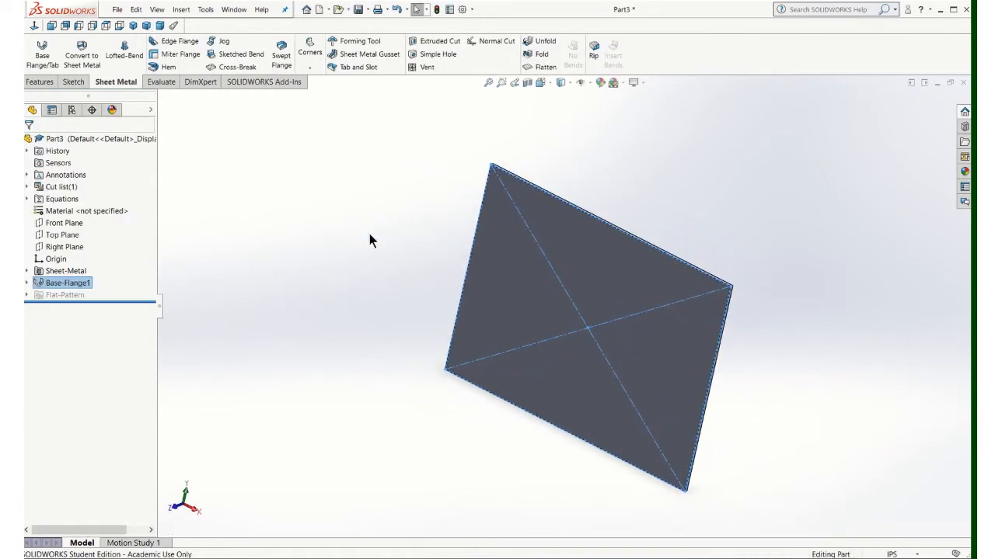
middle_drag(440, 256, 473, 249)
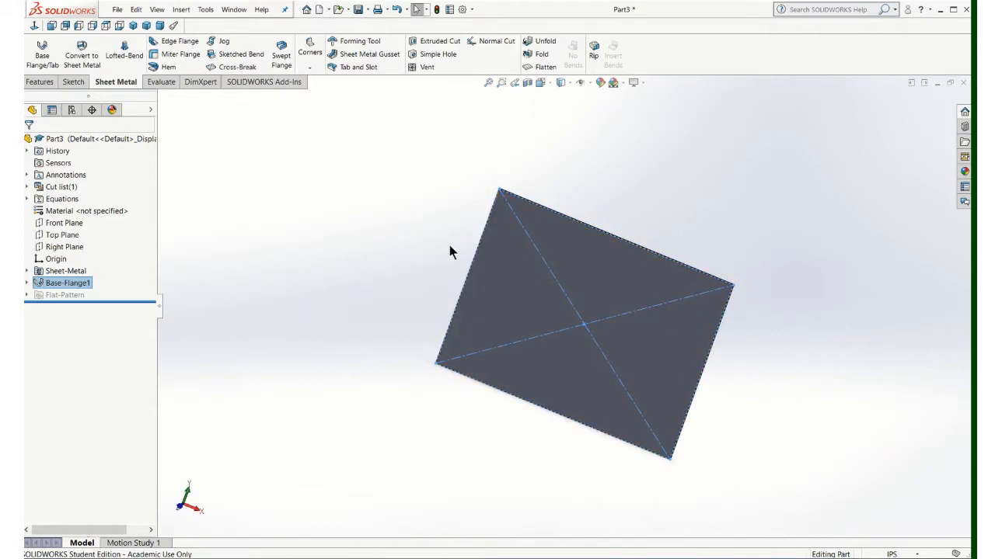
scroll(514, 258, down, 2)
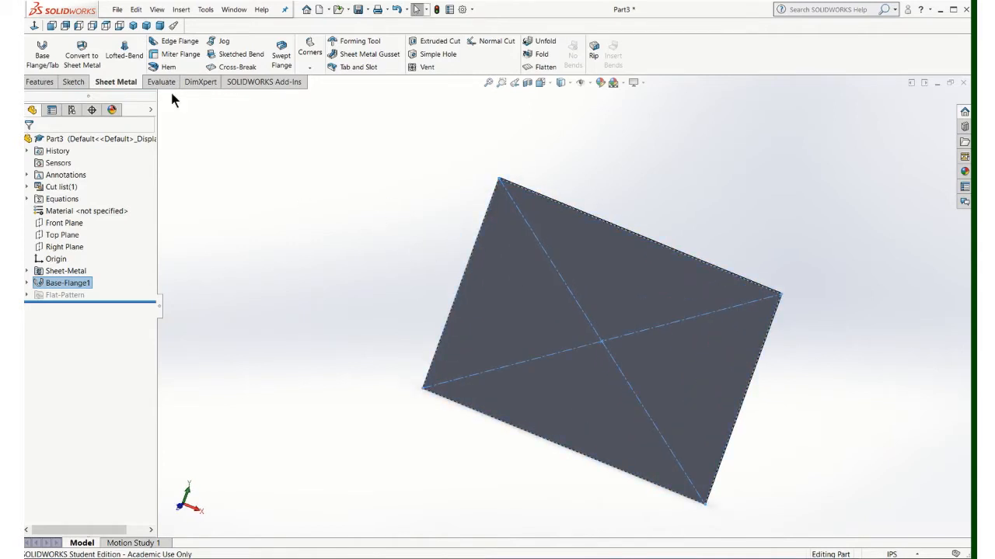
click(170, 41)
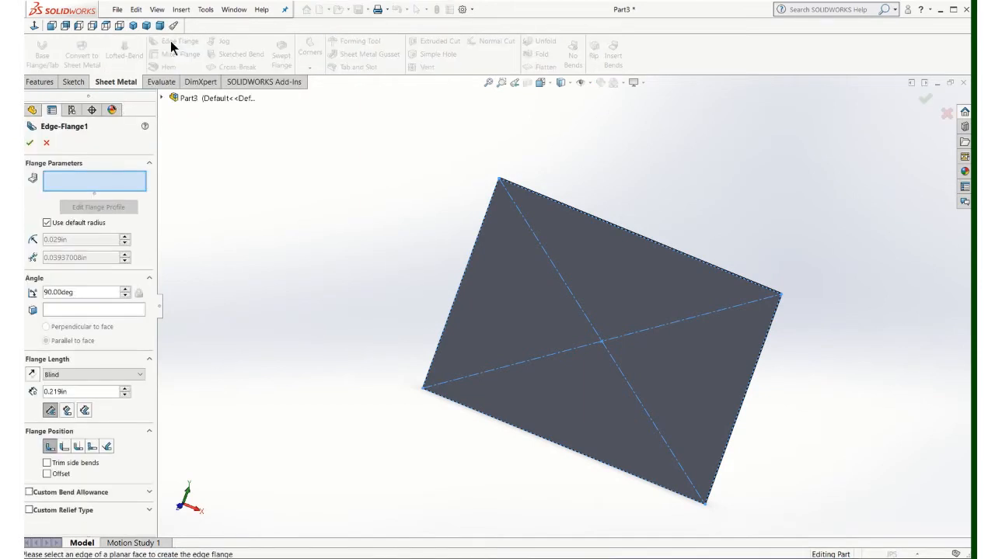
click(474, 247)
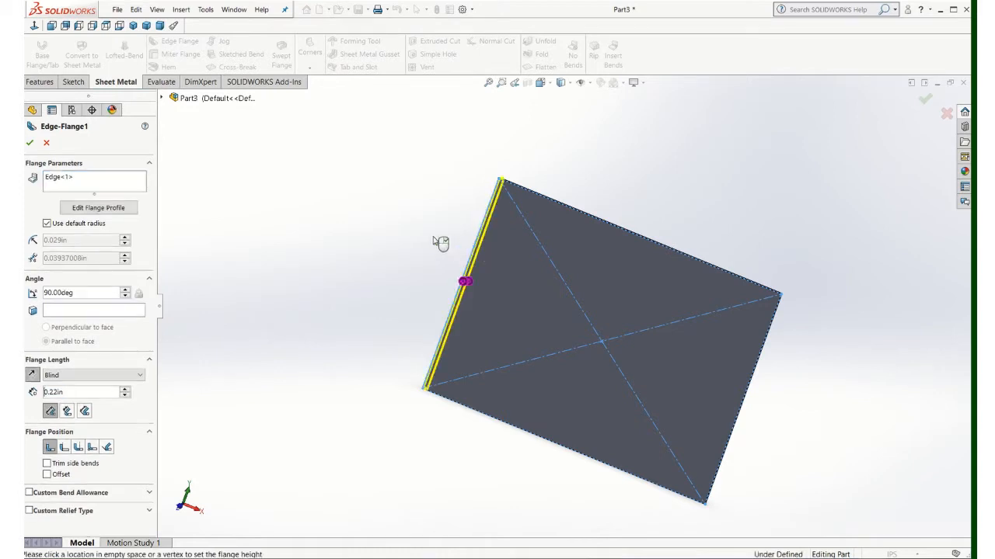
scroll(345, 220, up, 1)
middle_drag(341, 220, 327, 225)
scroll(349, 229, up, 1)
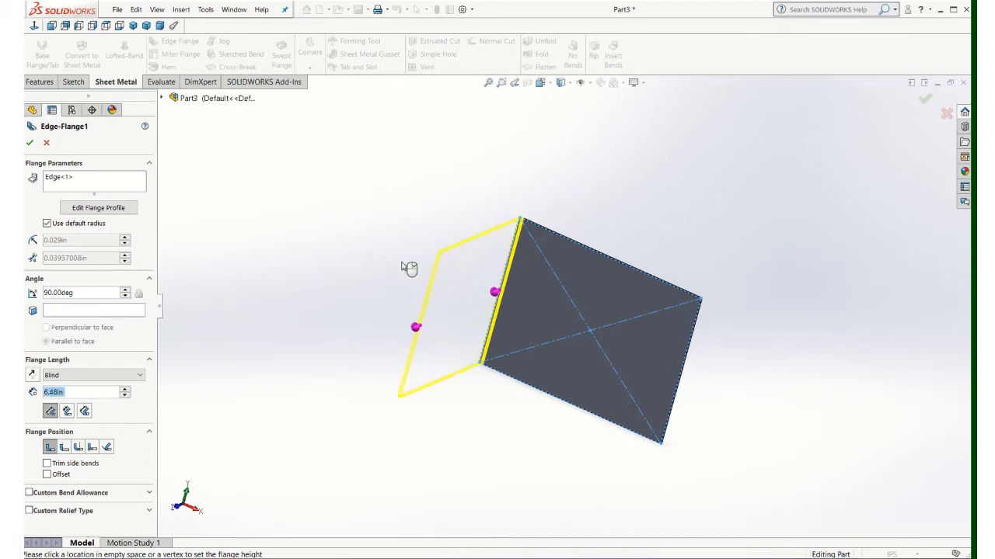
click(456, 274)
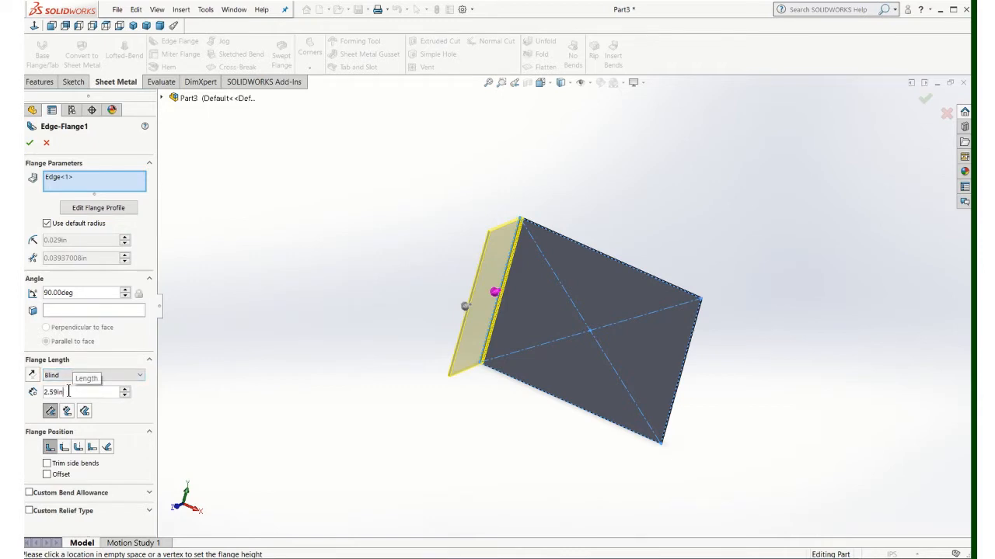
Set the edge flange length to 2.50 in, measured from the Outer Virtual Sharp.
drag(65, 392, 46, 391)
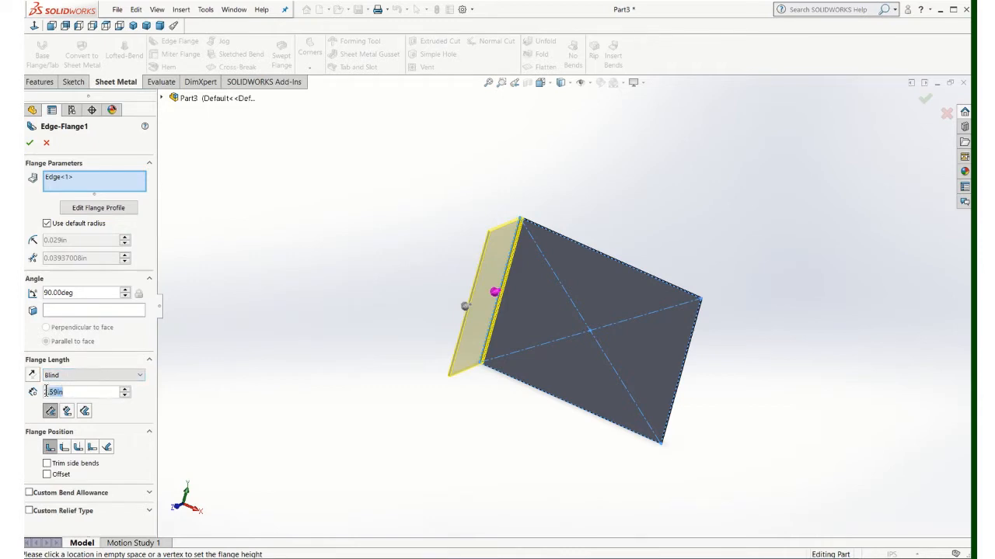
text(2.5)
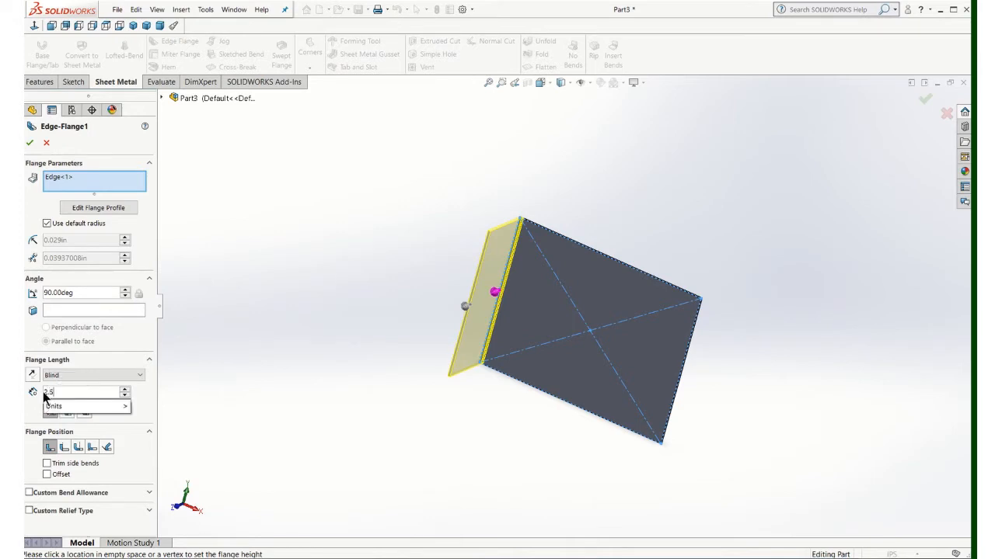
key(Return)
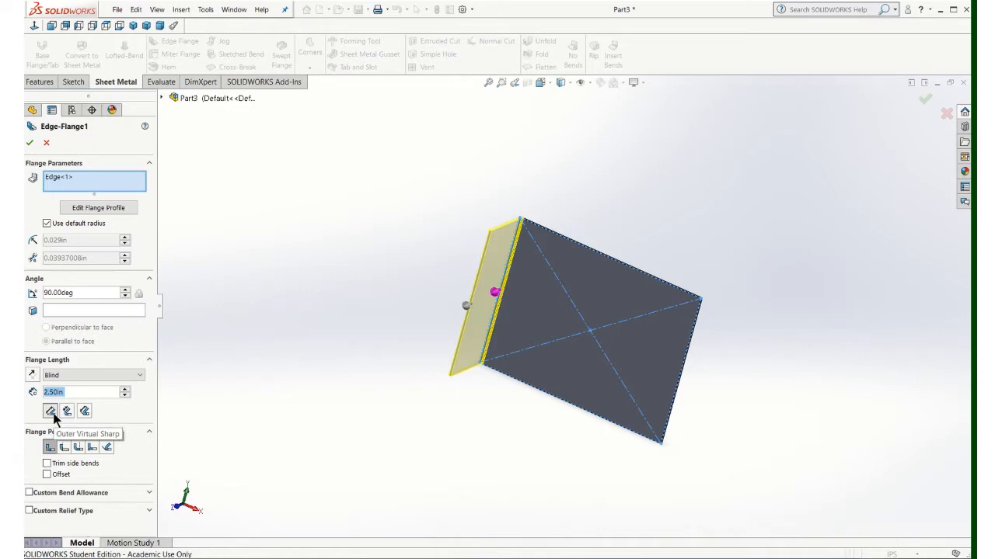
click(50, 411)
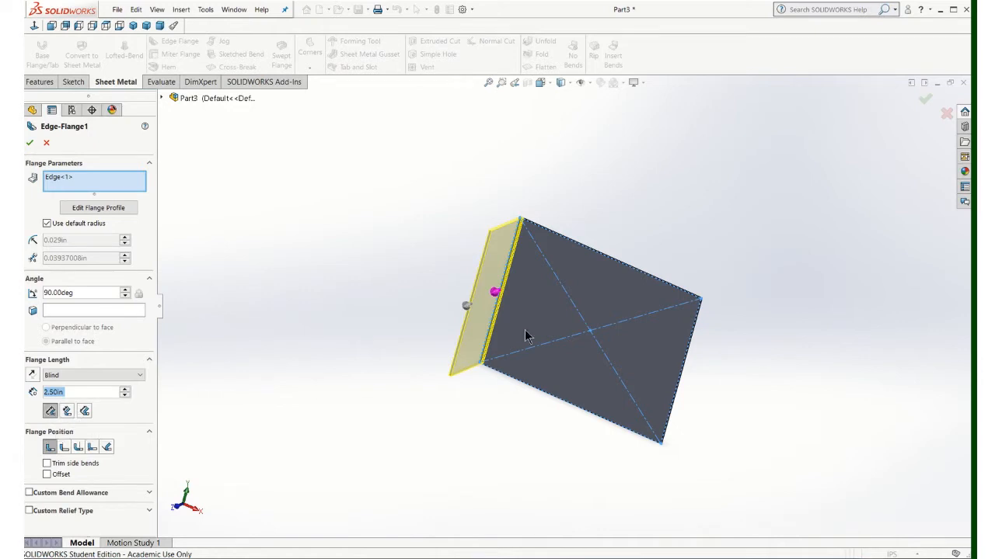
Try the two other flange length references on the preview and return to Outer Virtual Sharp.
middle_drag(526, 337, 477, 250)
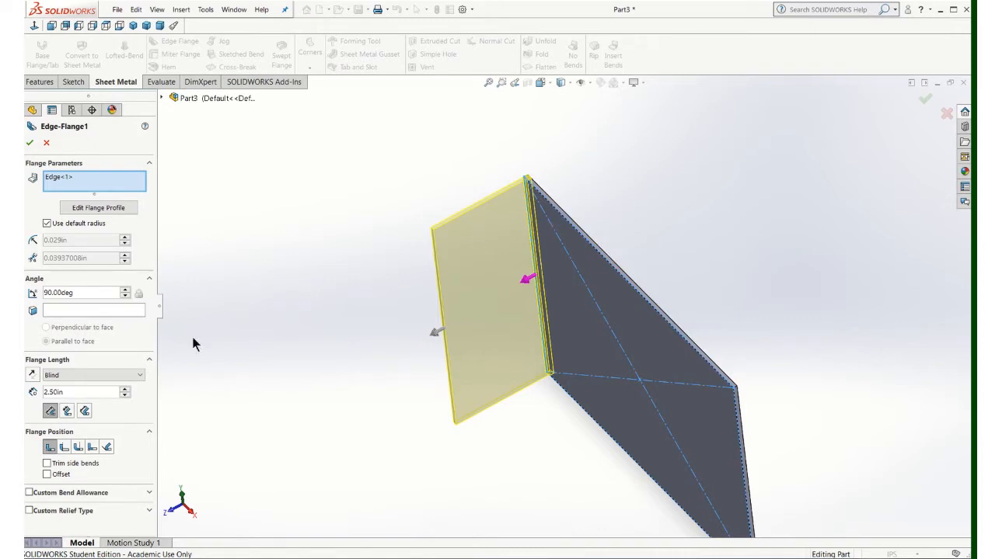
click(66, 411)
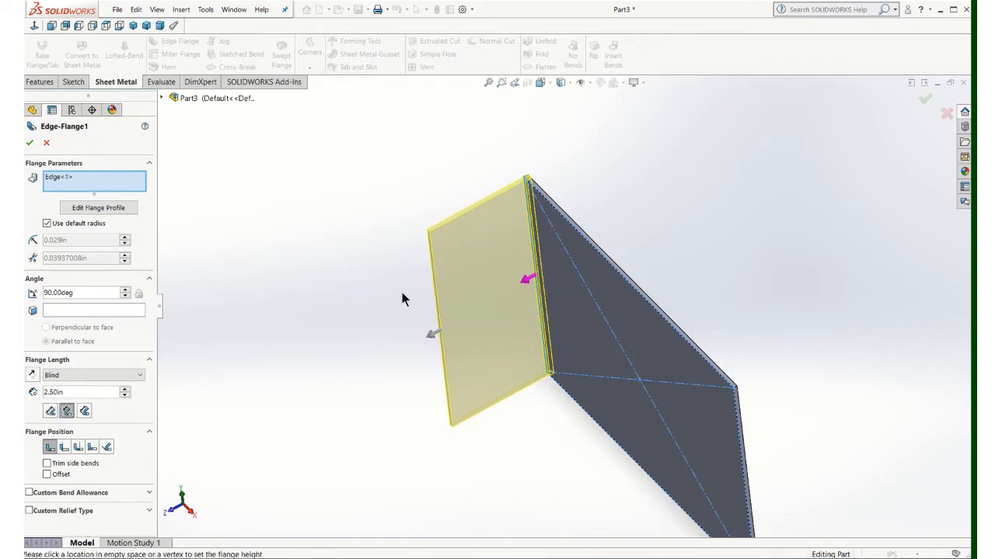
click(84, 412)
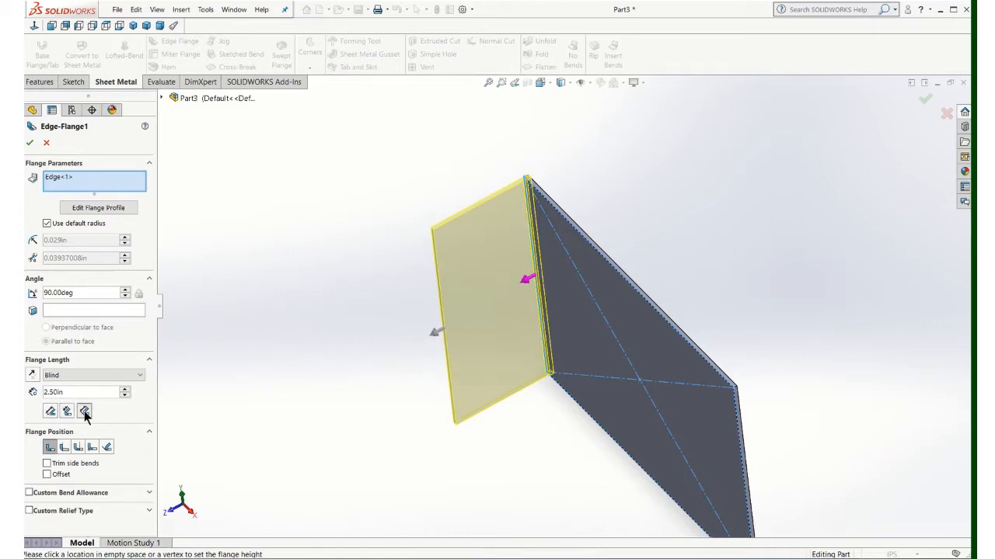
click(50, 411)
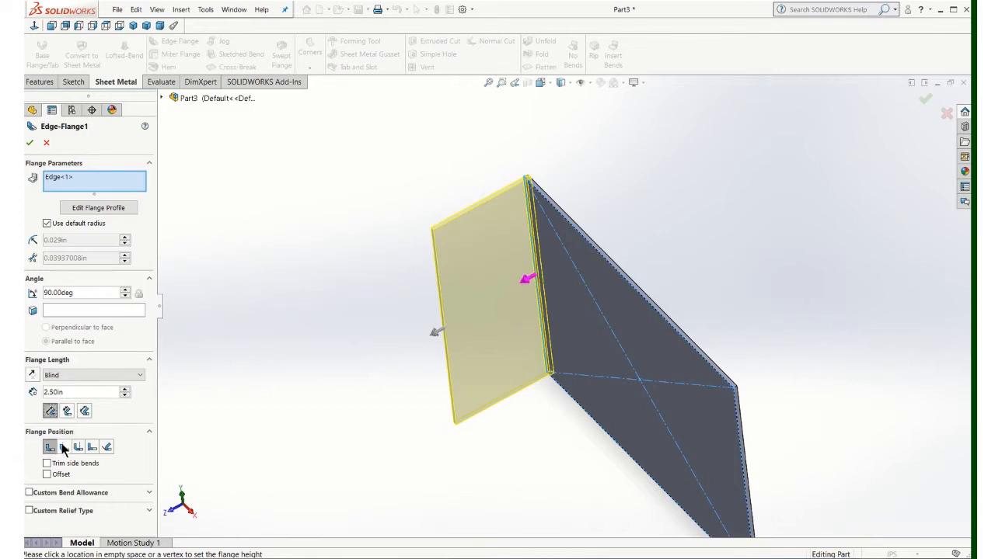
Try the Material Outside and Bend Outside flange positions on the preview and return to Material Inside.
scroll(485, 248, down, 5)
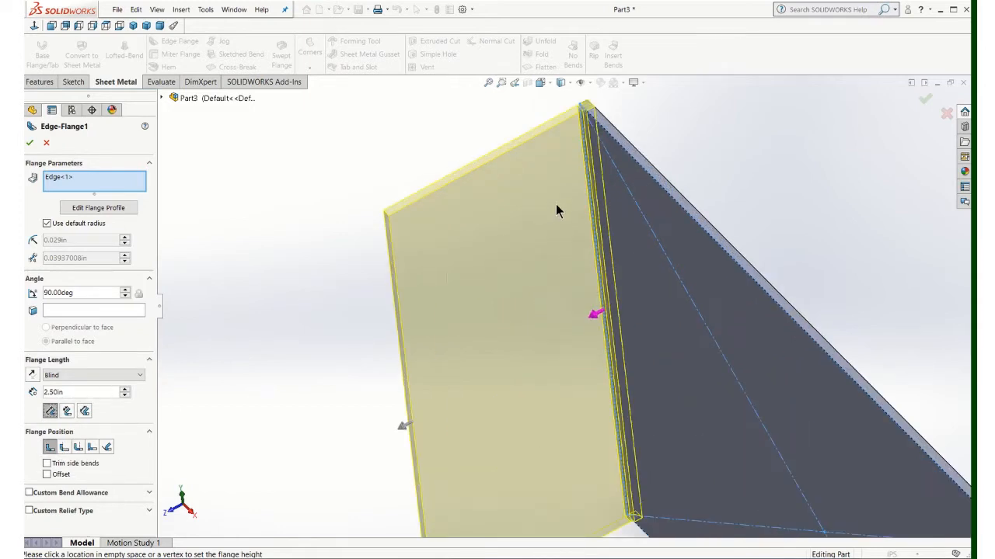
scroll(574, 200, up, 5)
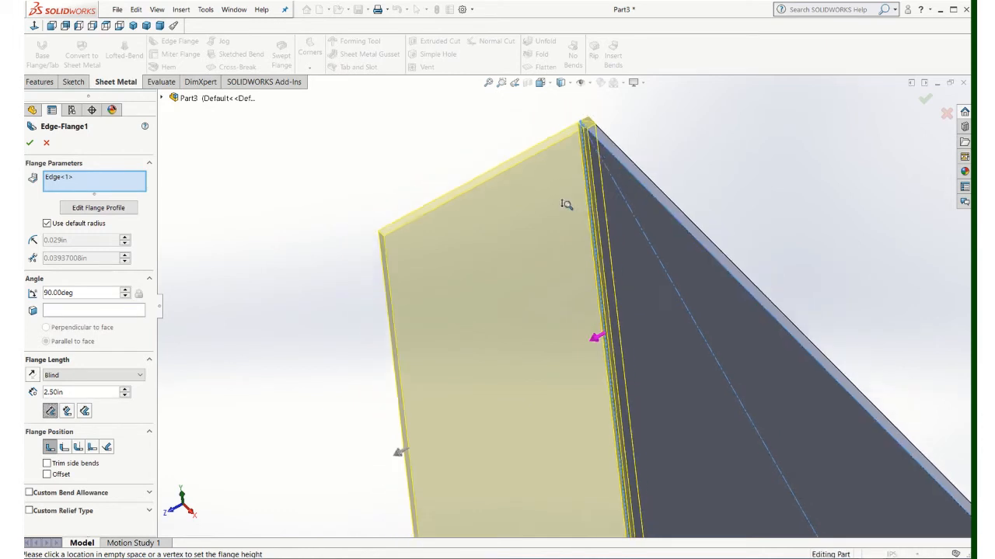
middle_drag(546, 242, 623, 196)
scroll(554, 260, down, 2)
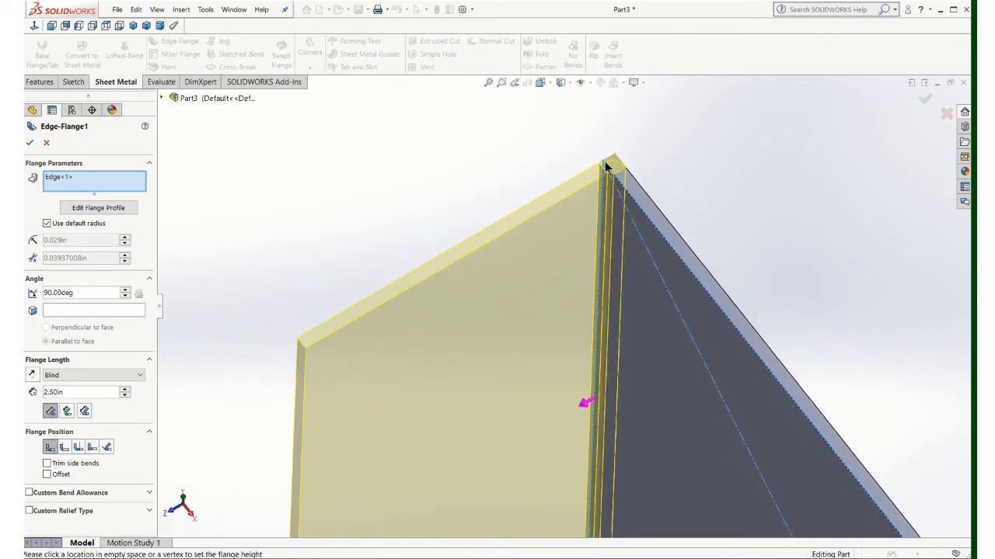
click(64, 447)
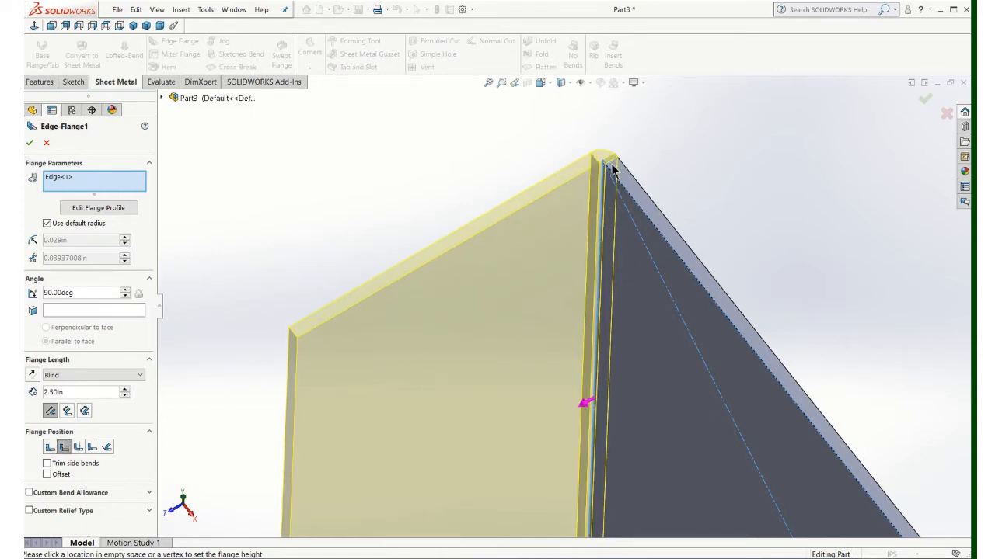
click(79, 449)
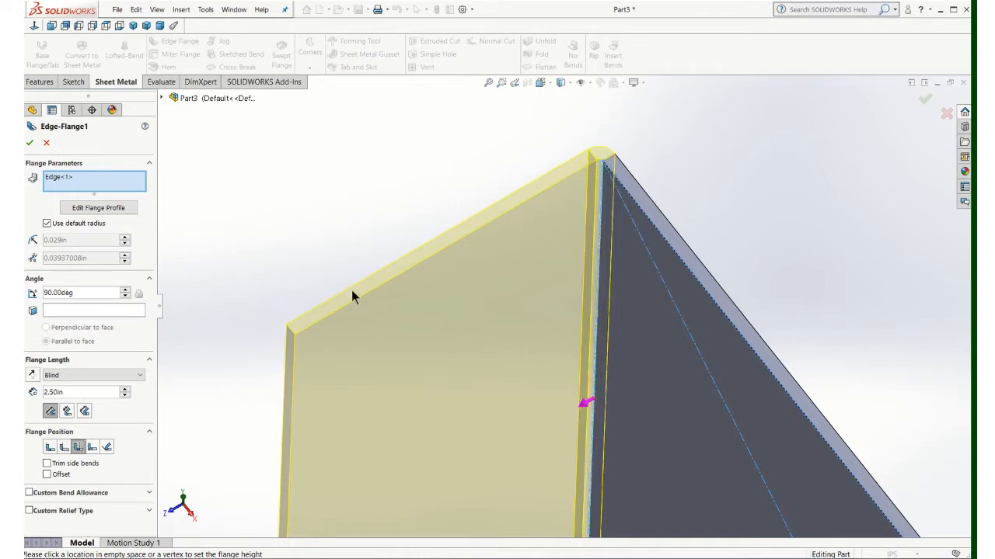
click(50, 449)
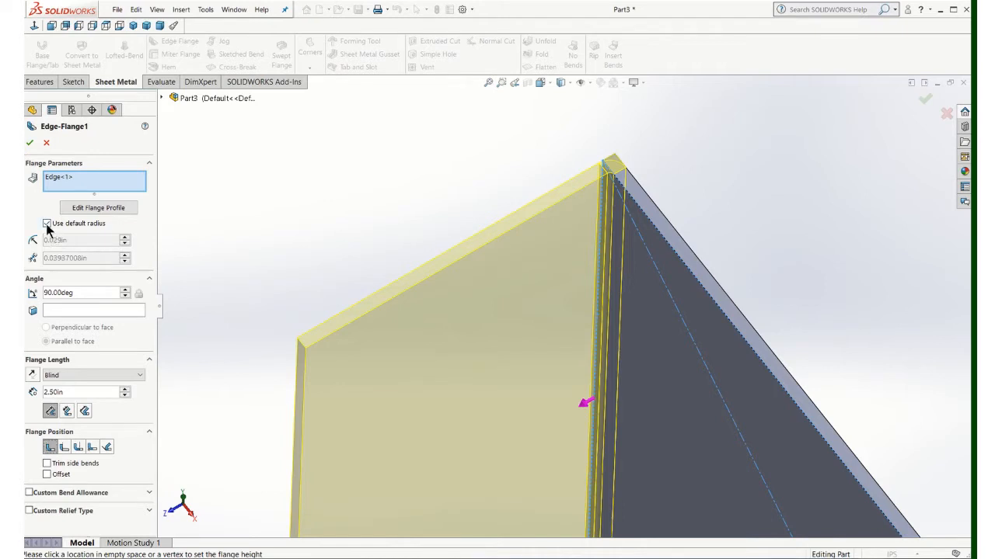
Override the default bend radius with 0.25 in and create the edge flange.
click(47, 224)
drag(81, 240, 47, 242)
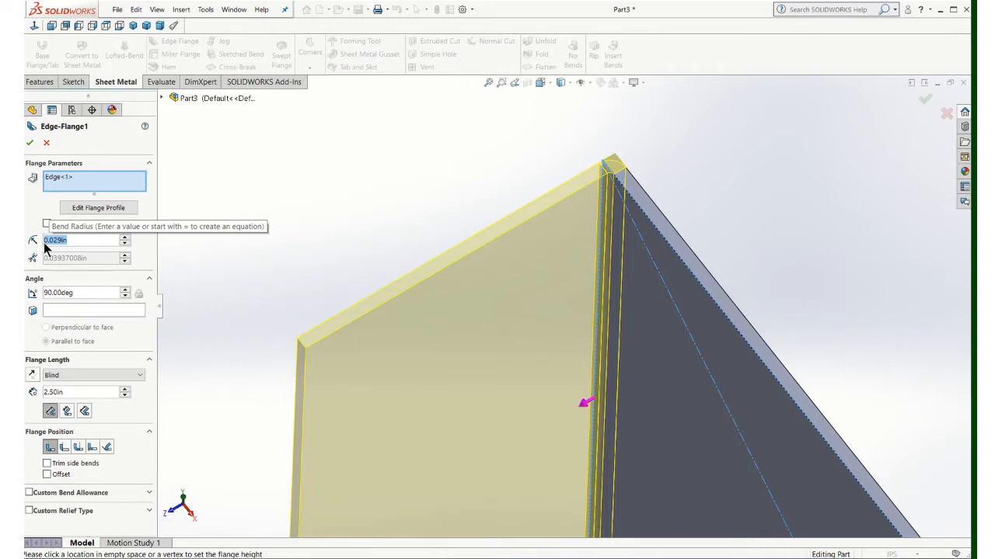
key(BackSpace)
text(.25)
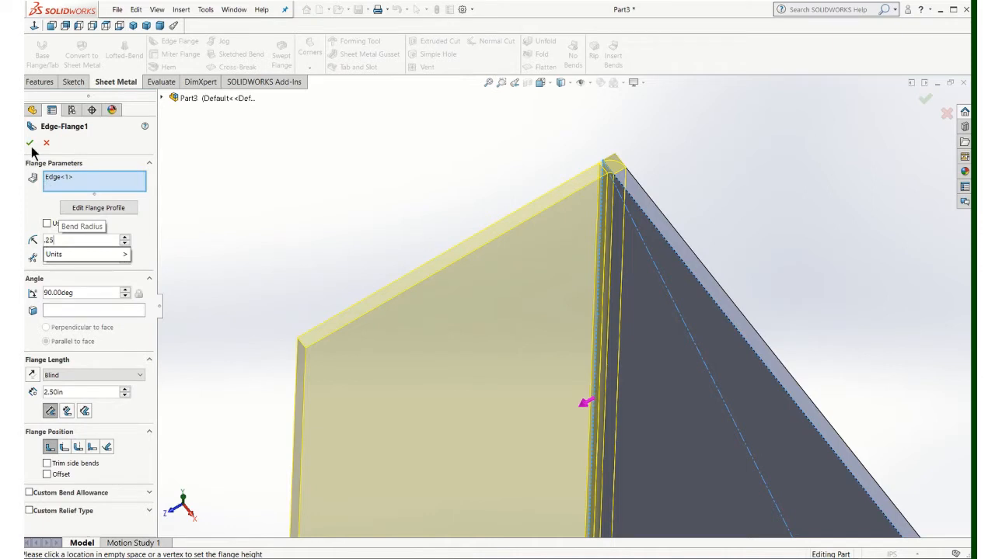
click(29, 145)
scroll(416, 238, up, 1)
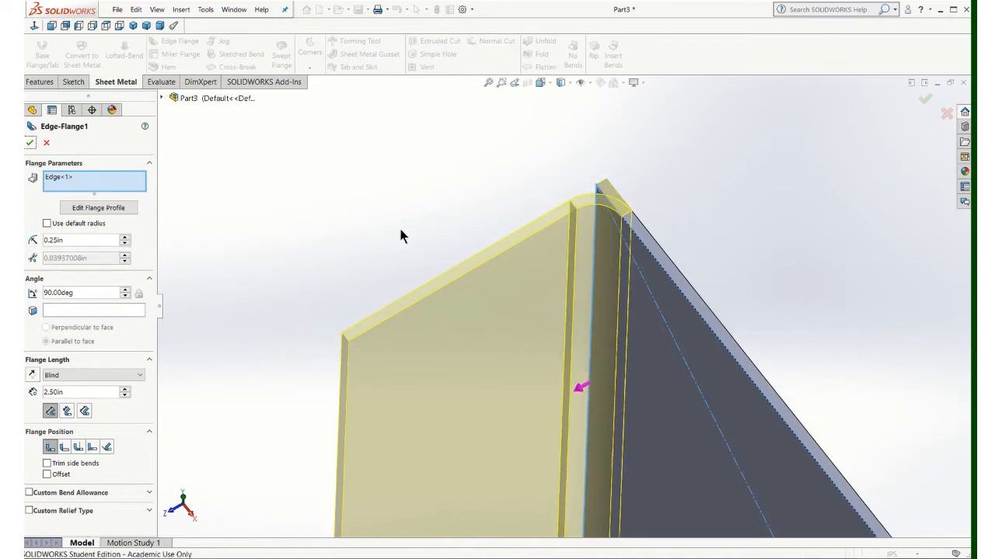
click(30, 143)
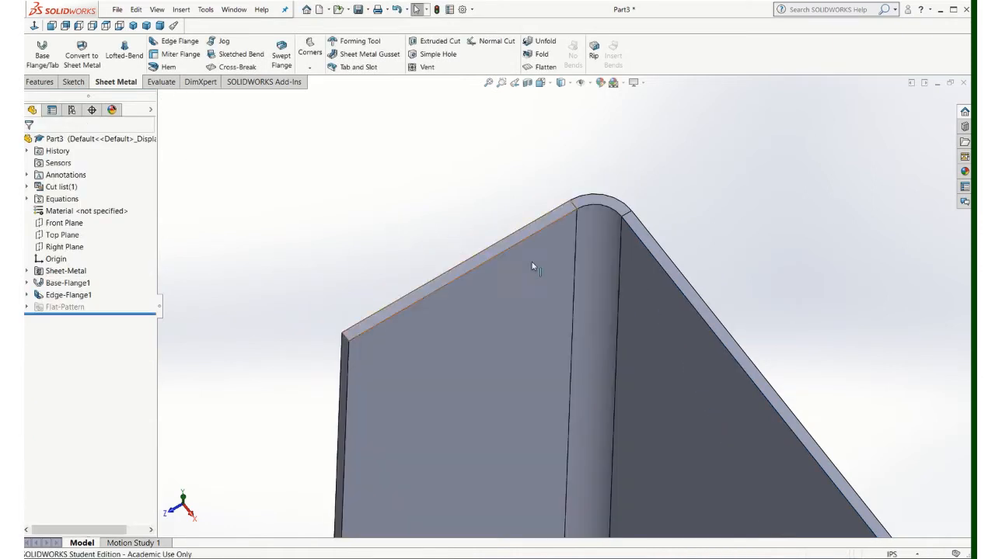
Edit the edge flange feature and set its bend radius to 0.125 in.
scroll(531, 262, up, 3)
middle_drag(594, 315, 562, 300)
scroll(598, 342, down, 3)
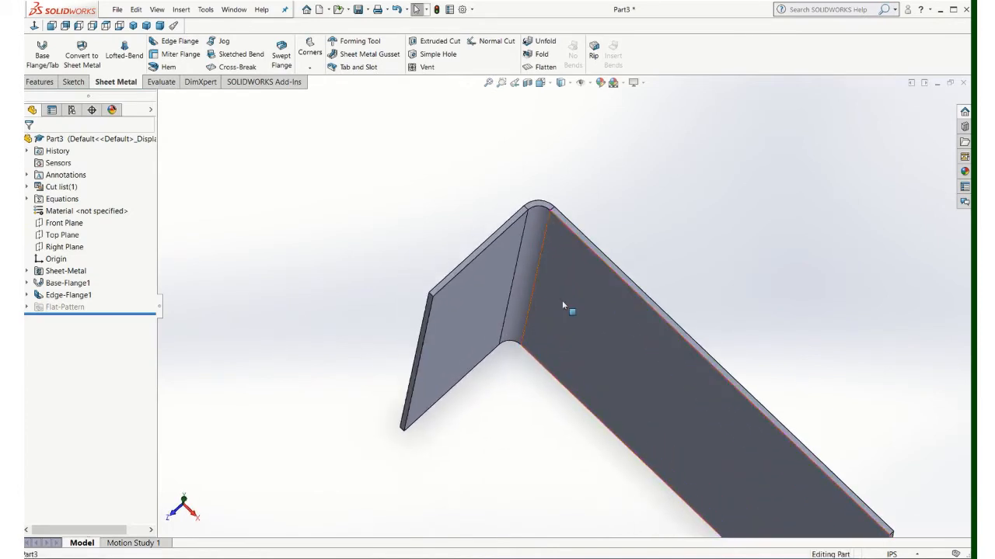
right_click(62, 299)
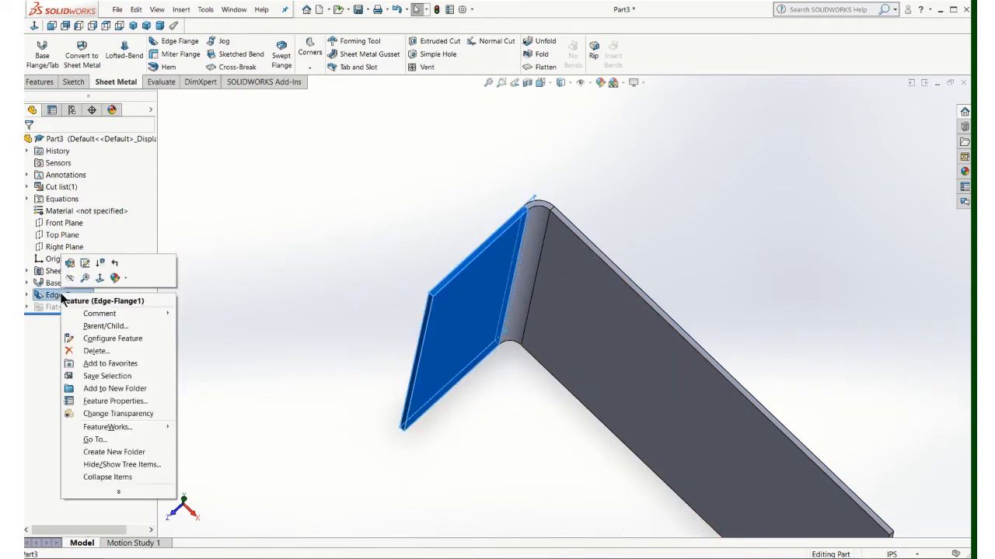
click(69, 264)
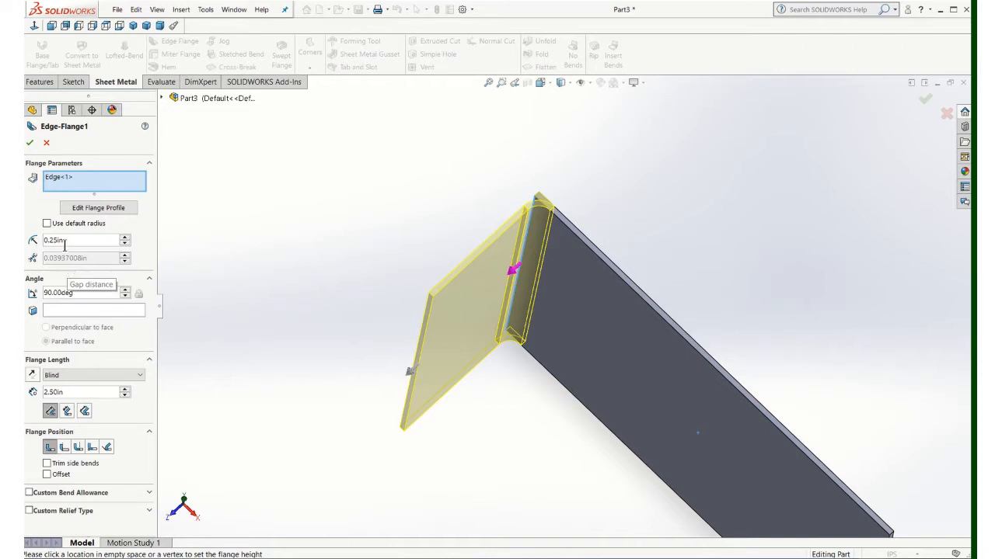
double_click(44, 240)
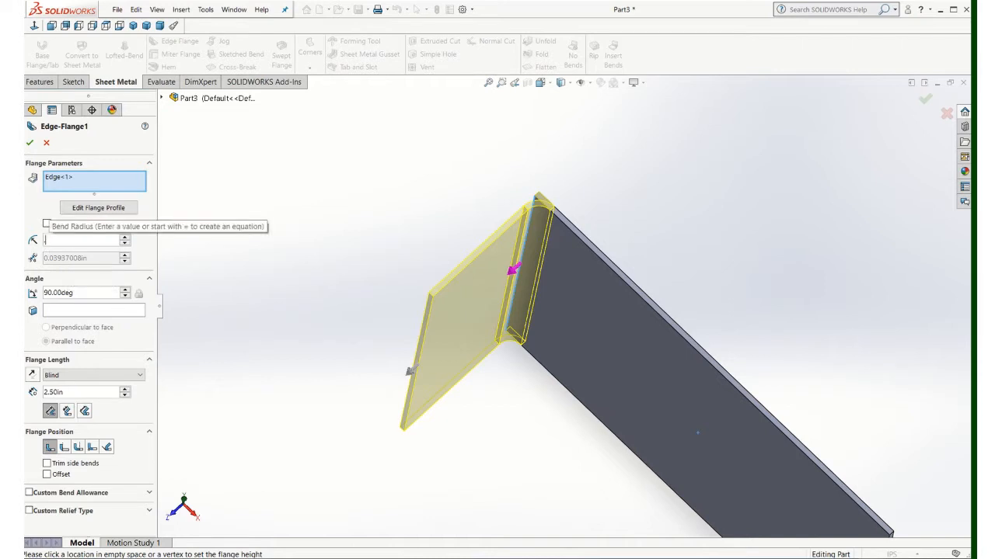
text(.125)
key(Return)
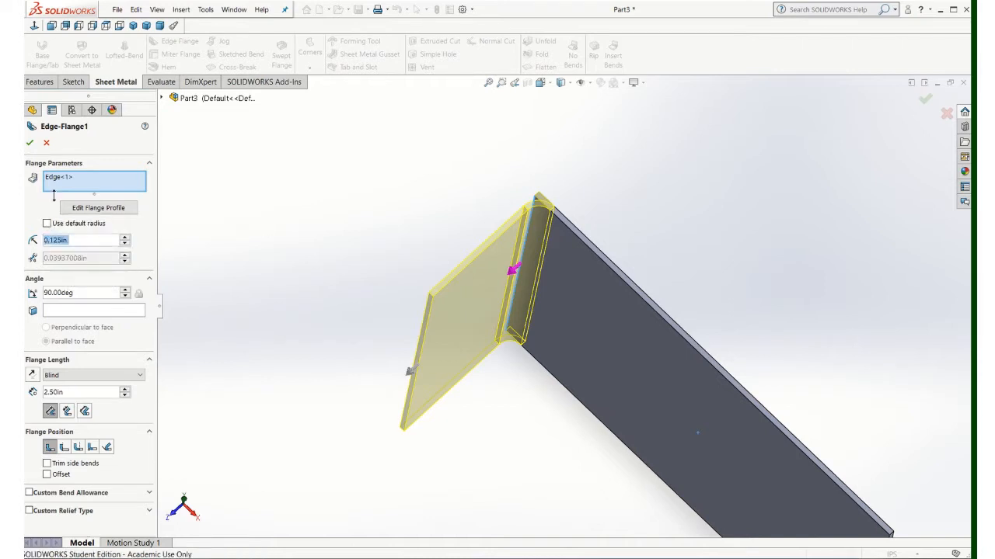
click(30, 142)
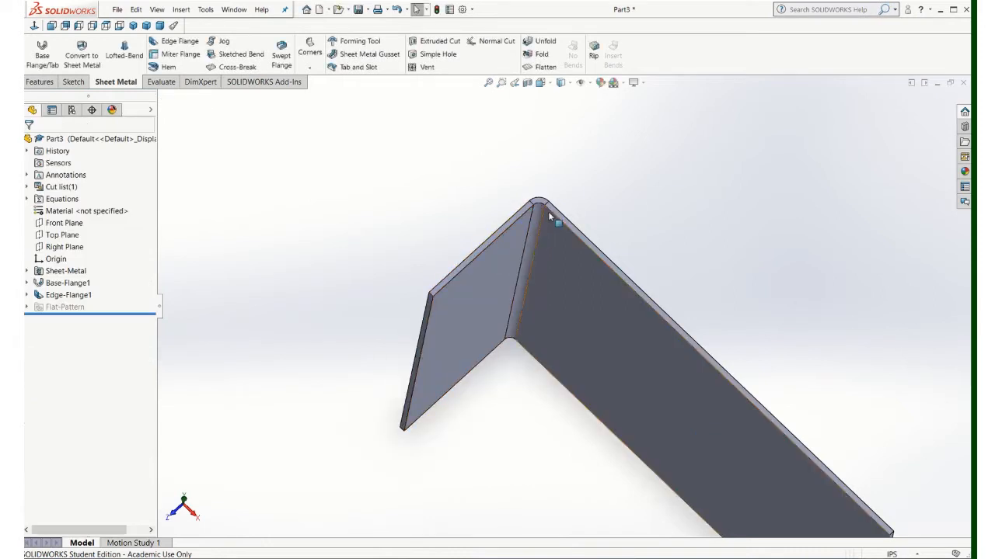
Add the plate's opposite 6 in edge to the existing edge flange feature so both ends are flanged.
scroll(523, 346, up, 3)
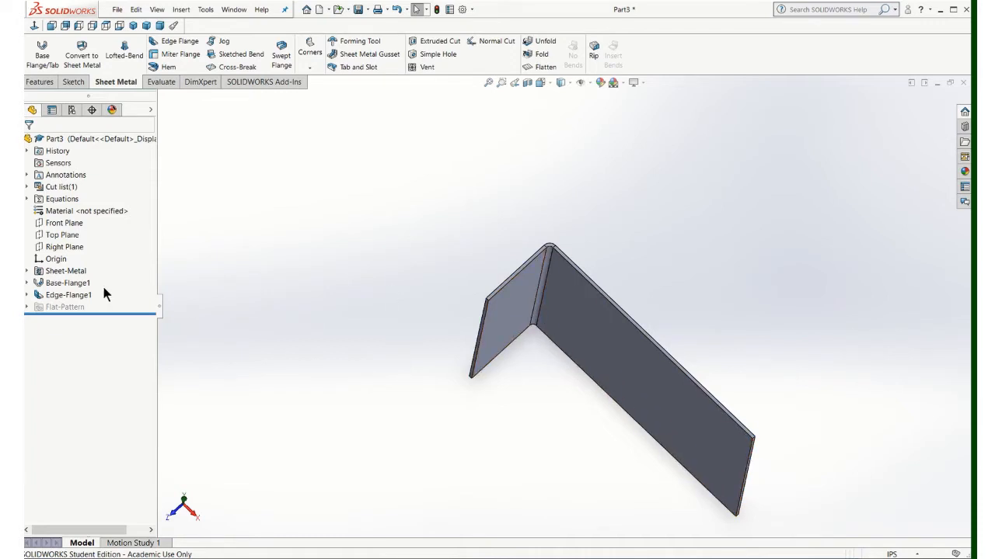
right_click(51, 296)
click(57, 266)
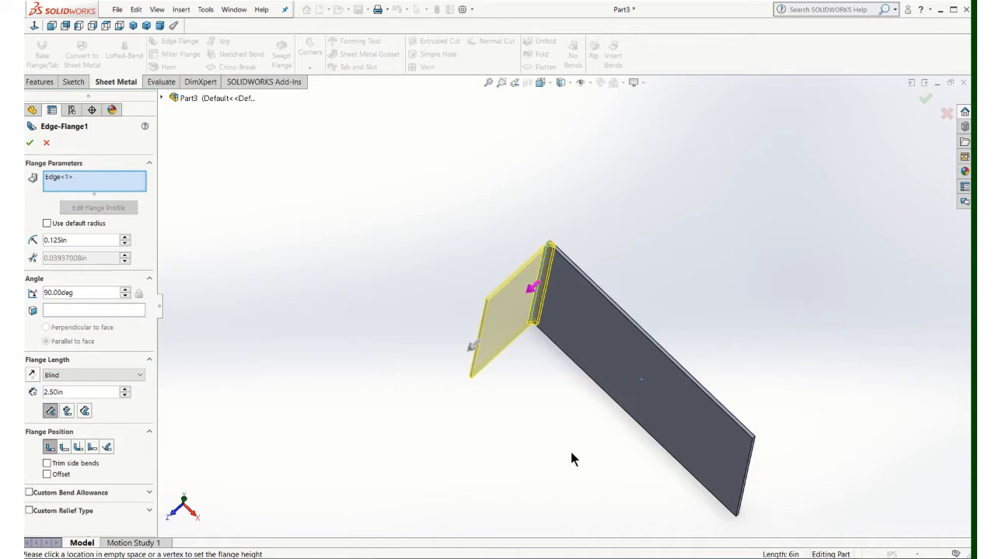
click(737, 491)
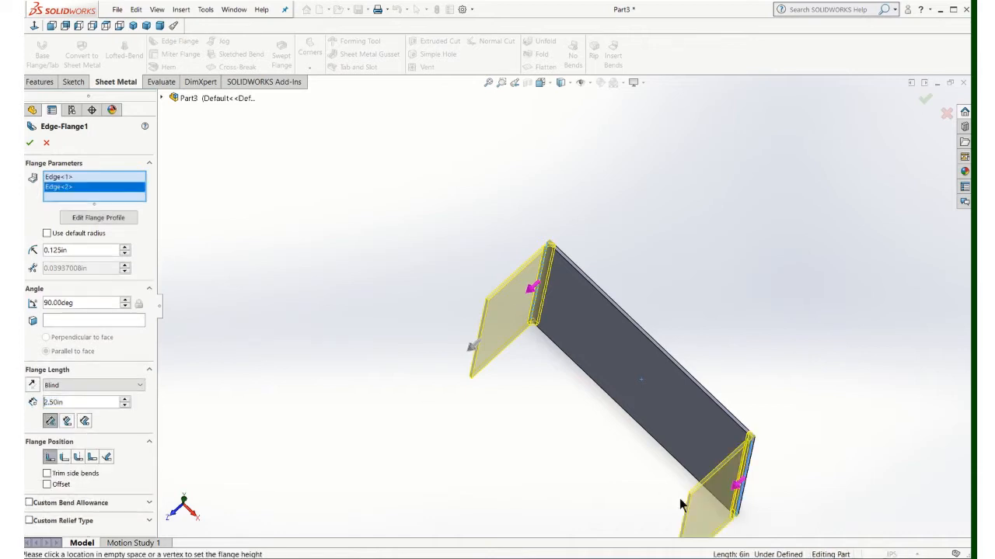
scroll(632, 471, up, 1)
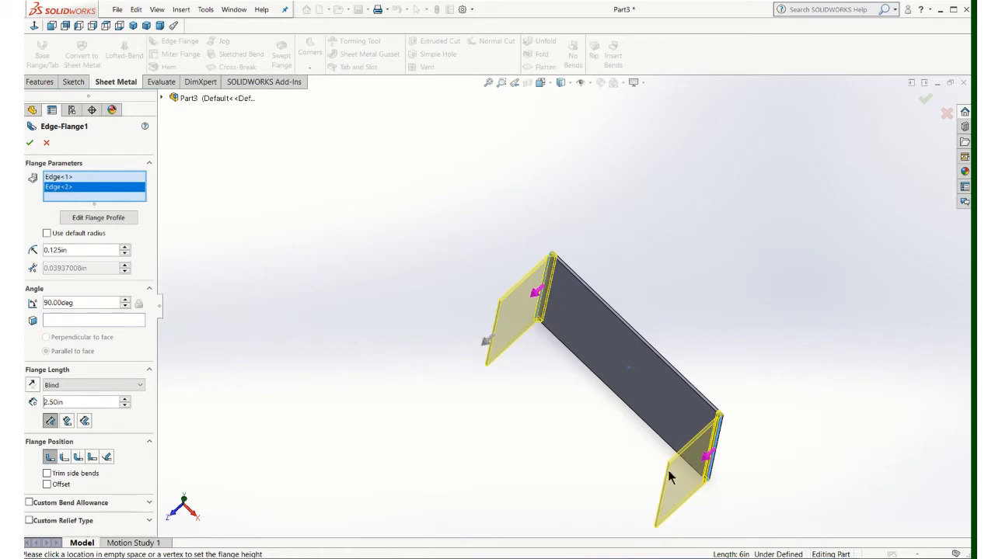
click(30, 143)
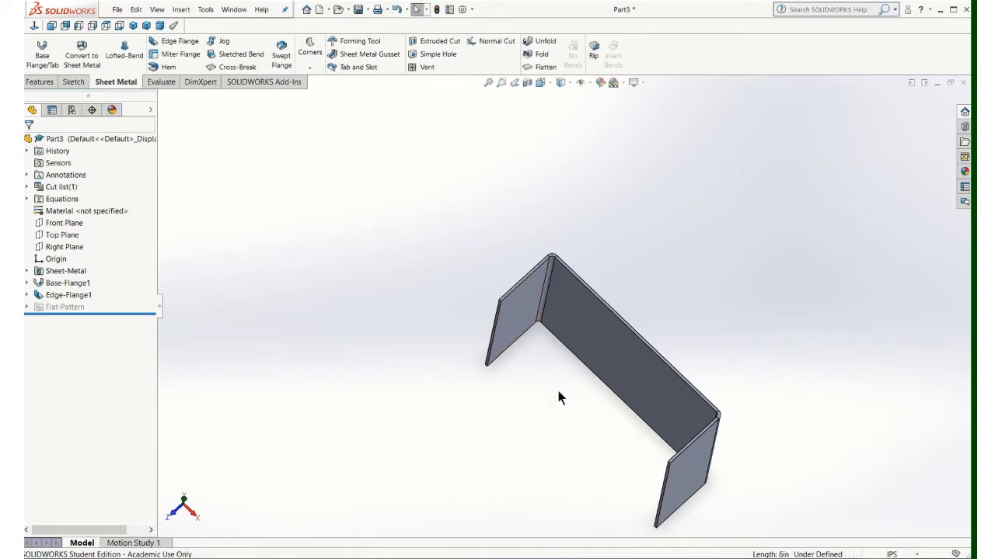
Add inward 0.75 in edge flanges at 90 degrees along the front vertical edges of both side flanges, using the default radius.
mouse_move(573, 386)
middle_down()
mouse_move(590, 375)
mouse_move(537, 408)
mouse_move(568, 390)
middle_up()
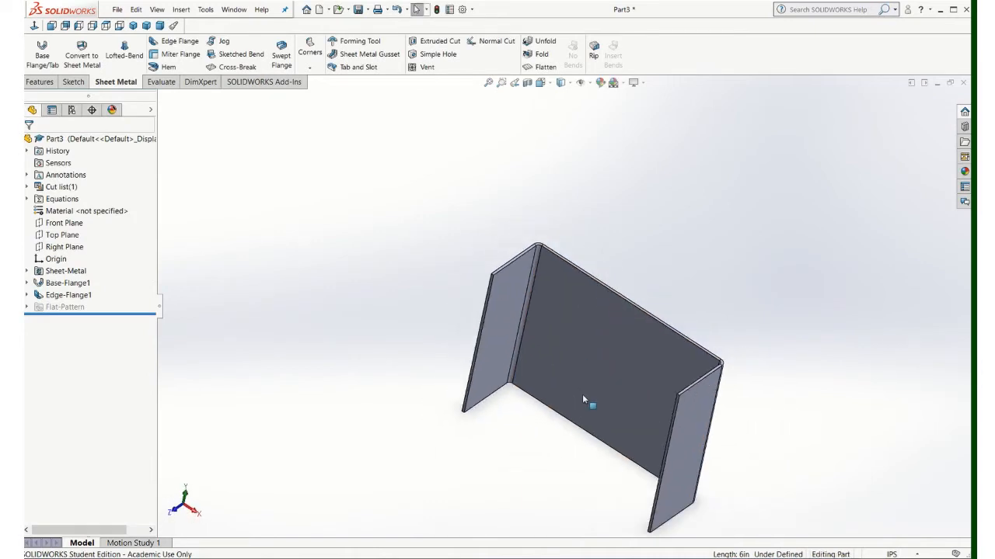
scroll(583, 396, up, 2)
scroll(571, 381, down, 3)
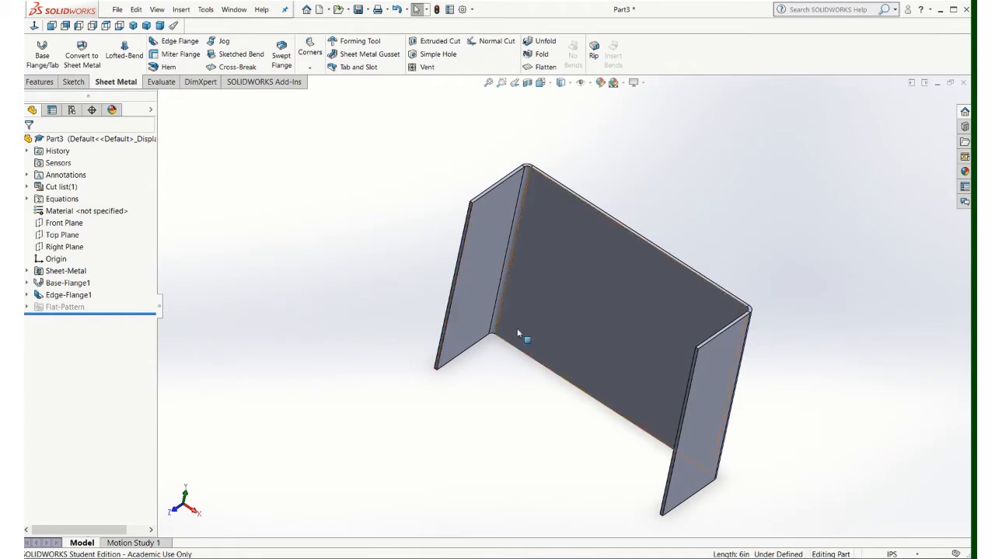
click(176, 43)
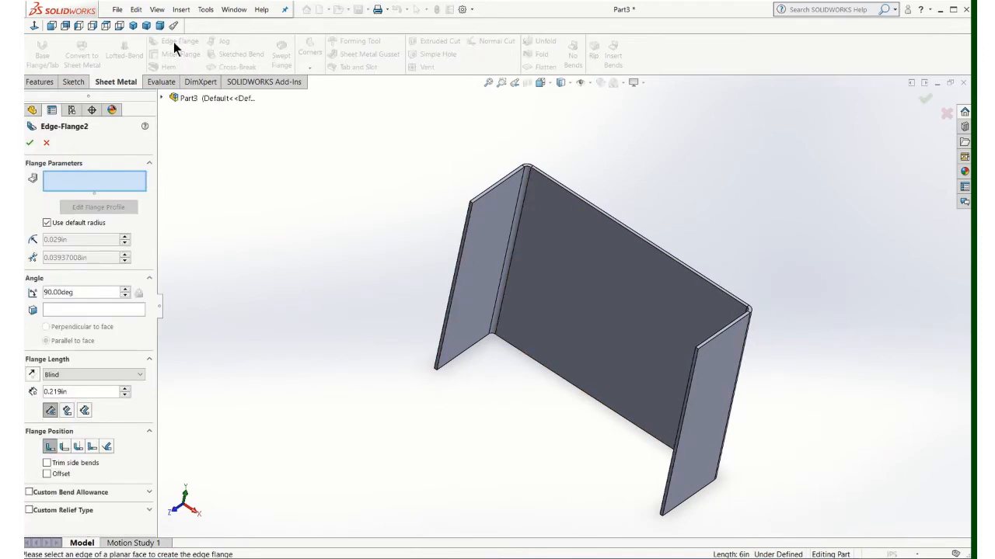
click(464, 226)
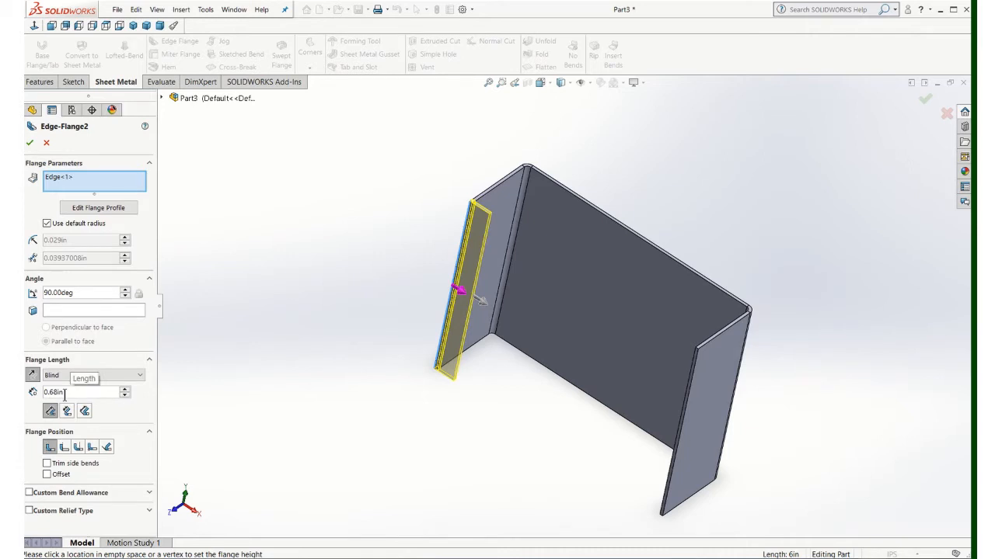
drag(65, 394, 42, 394)
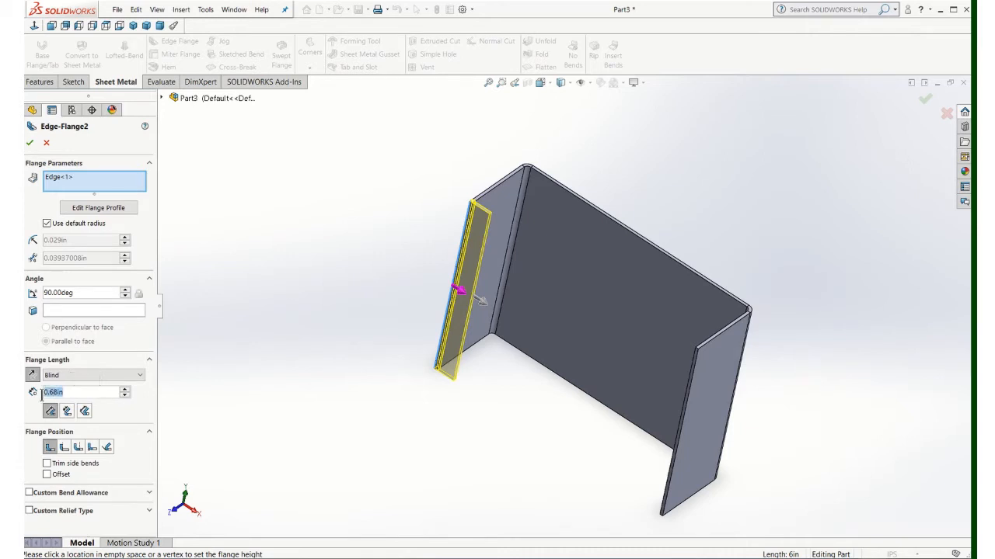
text(.75)
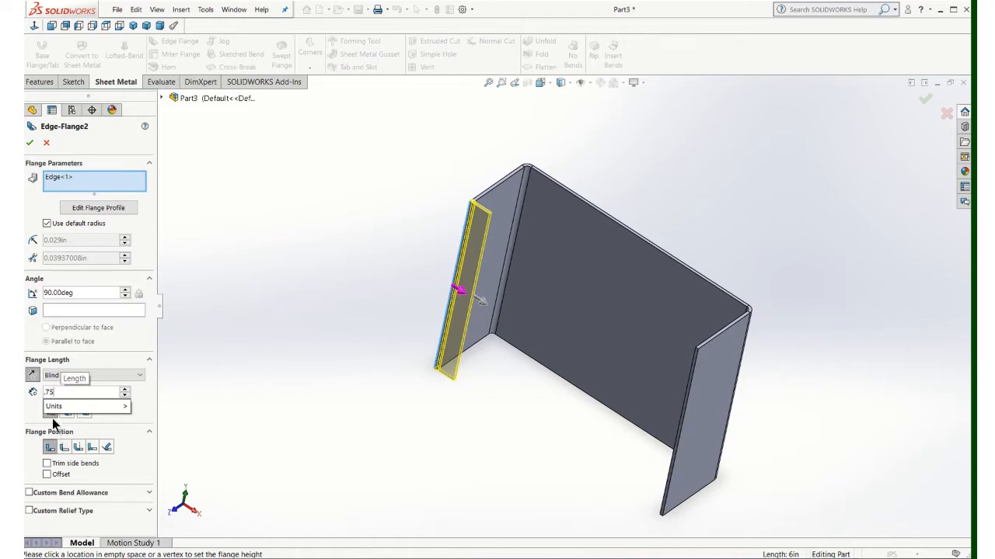
key(Return)
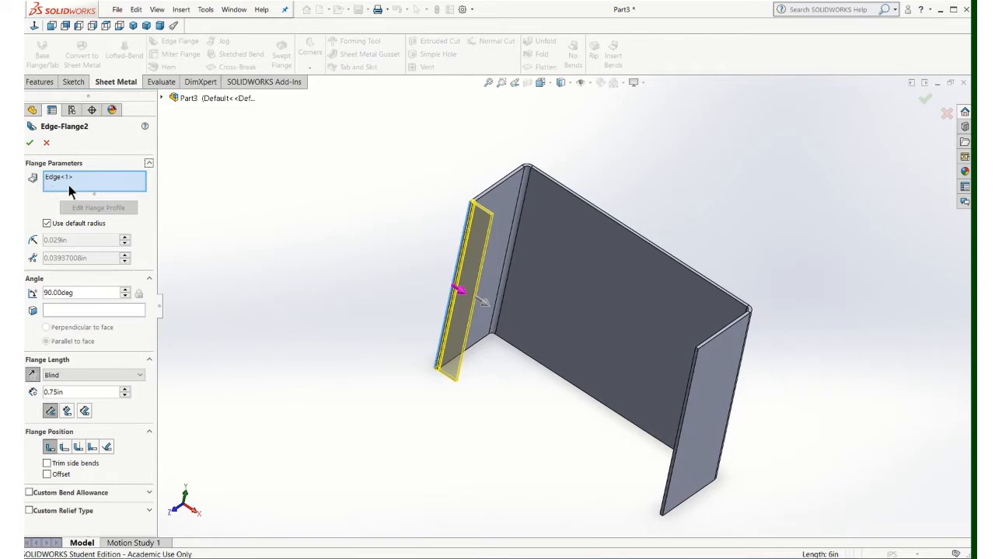
click(689, 391)
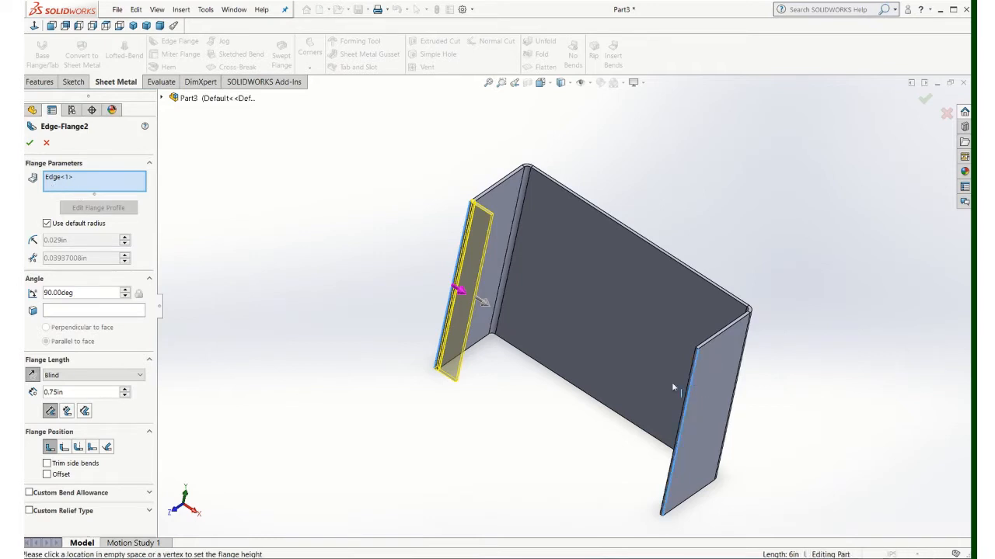
click(29, 144)
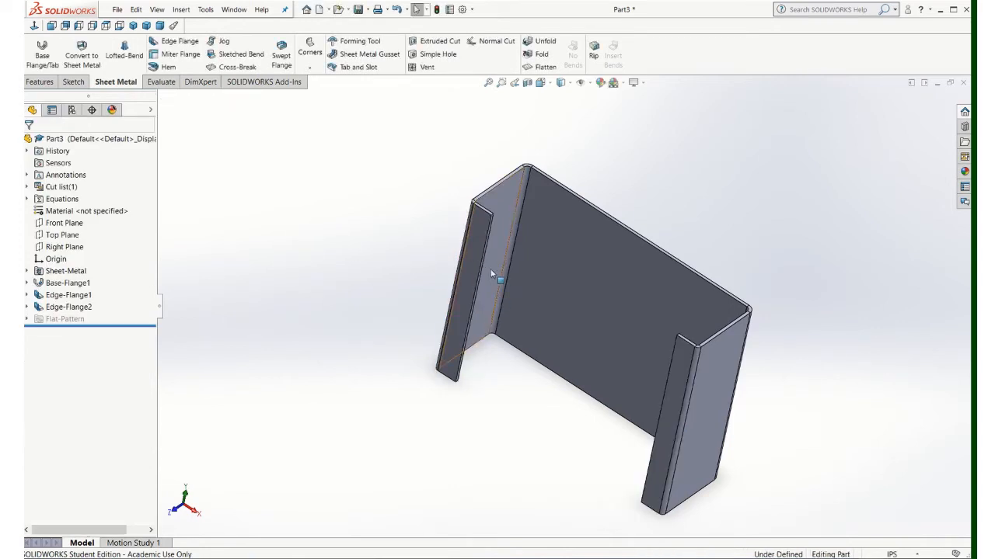
Start a sketch on the lips' front face and draw one circle near each end of the left lip, the lower about 0.12 in radius.
scroll(478, 237, down, 2)
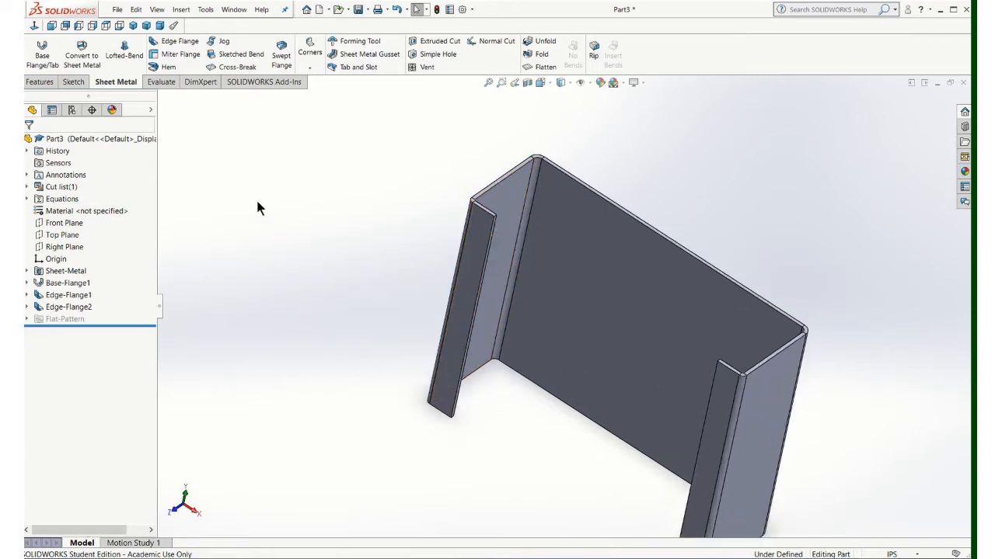
click(75, 82)
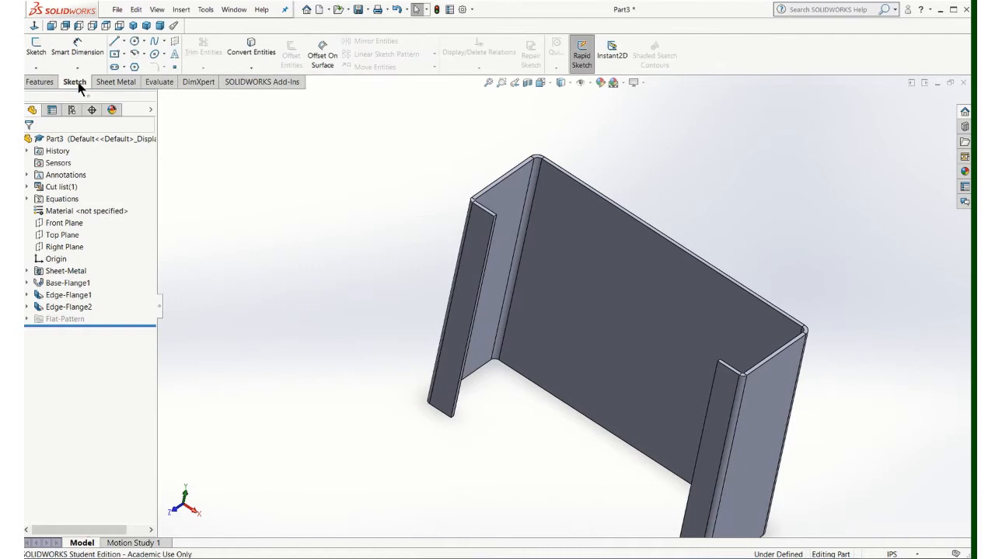
click(33, 50)
click(501, 239)
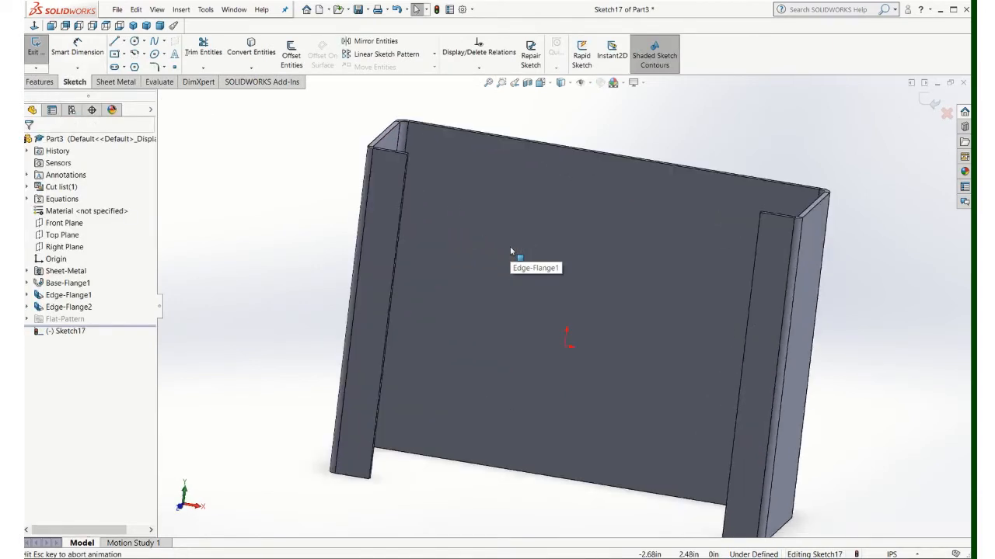
click(135, 42)
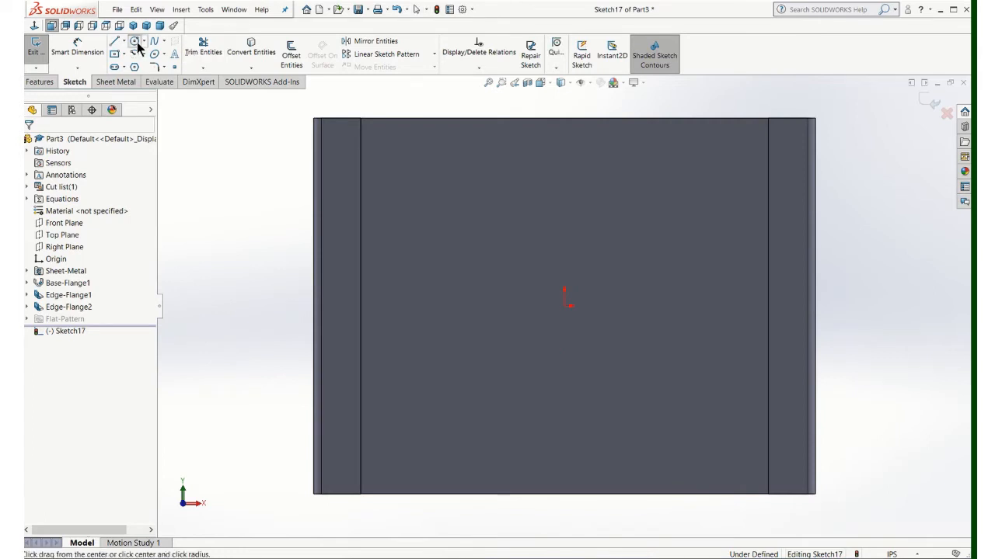
click(339, 148)
click(350, 148)
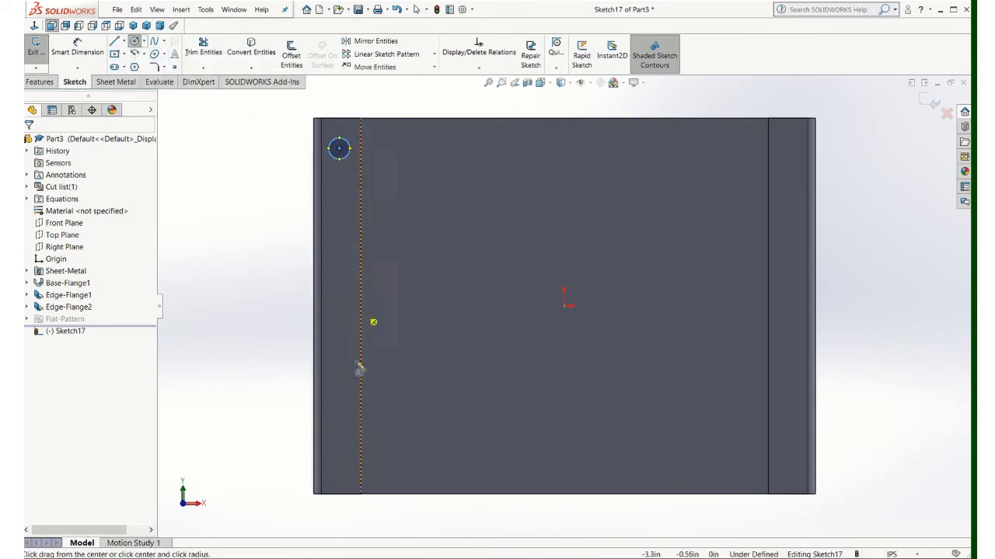
click(338, 468)
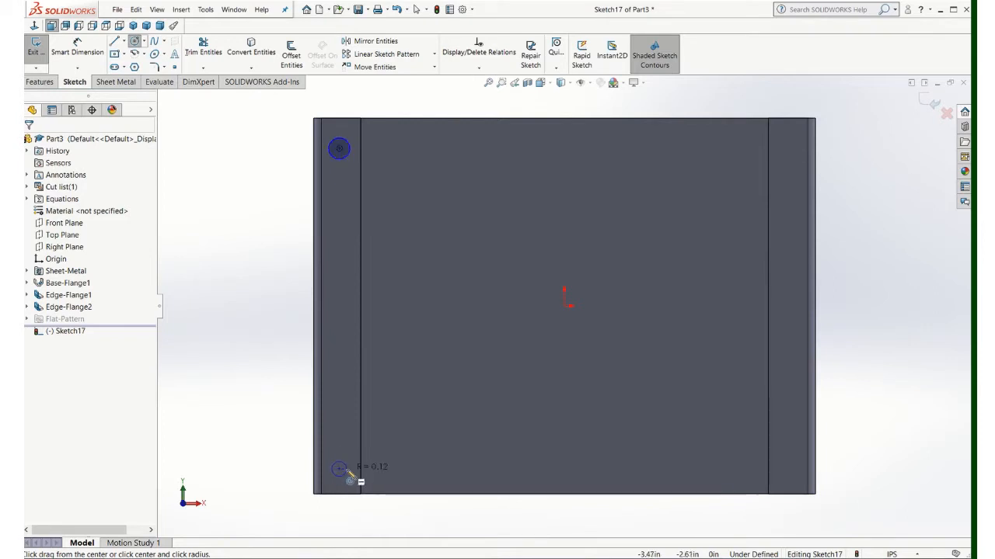
click(346, 473)
Sketch two more circles on the right lip, one near its lower end and one near its upper end.
click(787, 468)
click(798, 473)
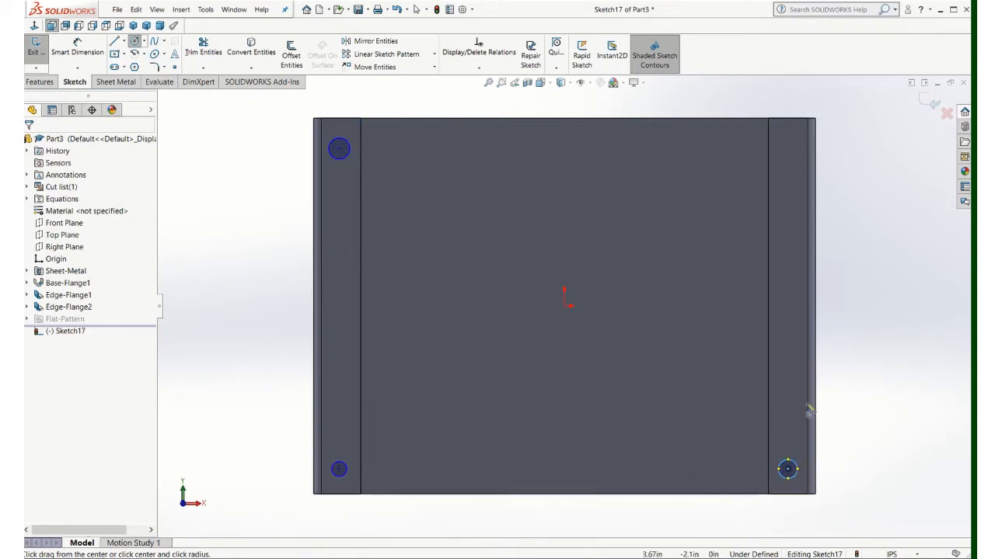
click(787, 138)
click(796, 144)
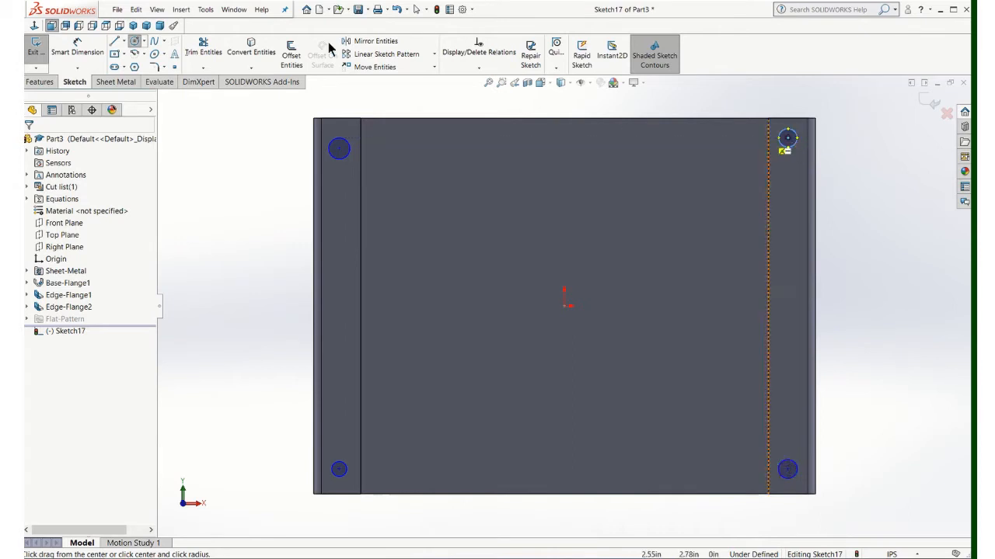
Dimension the upper-left circle's centre 0.5 in below the lip's top edge.
click(84, 49)
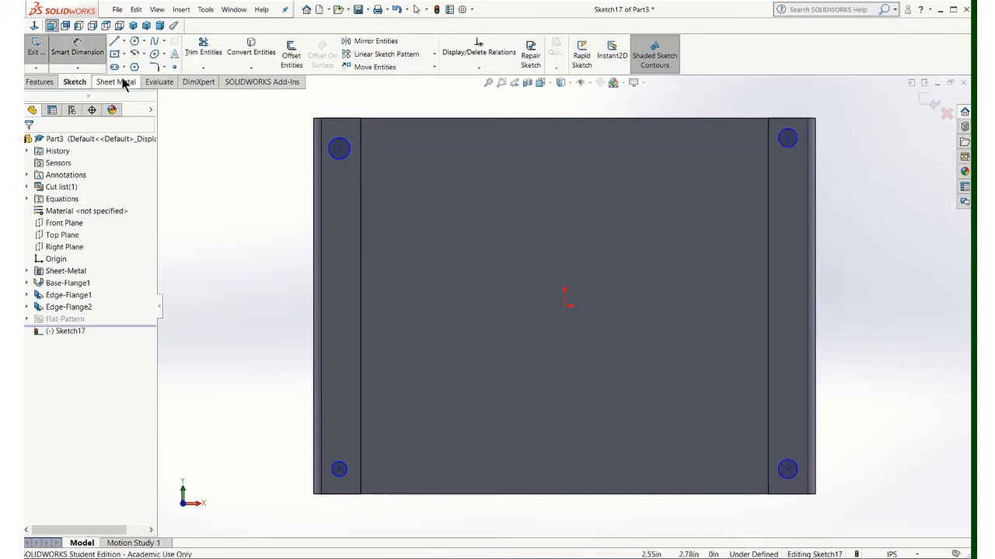
click(332, 119)
click(338, 150)
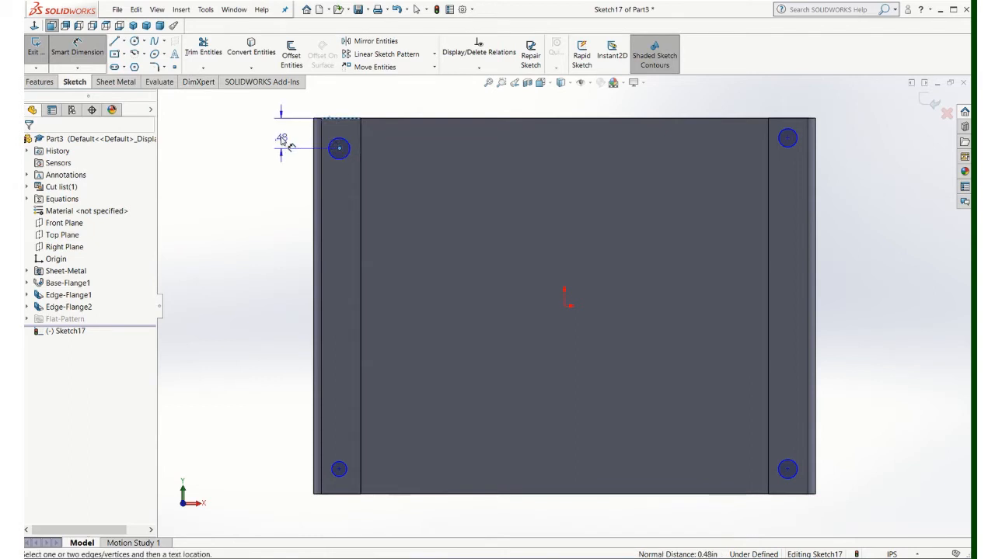
click(280, 137)
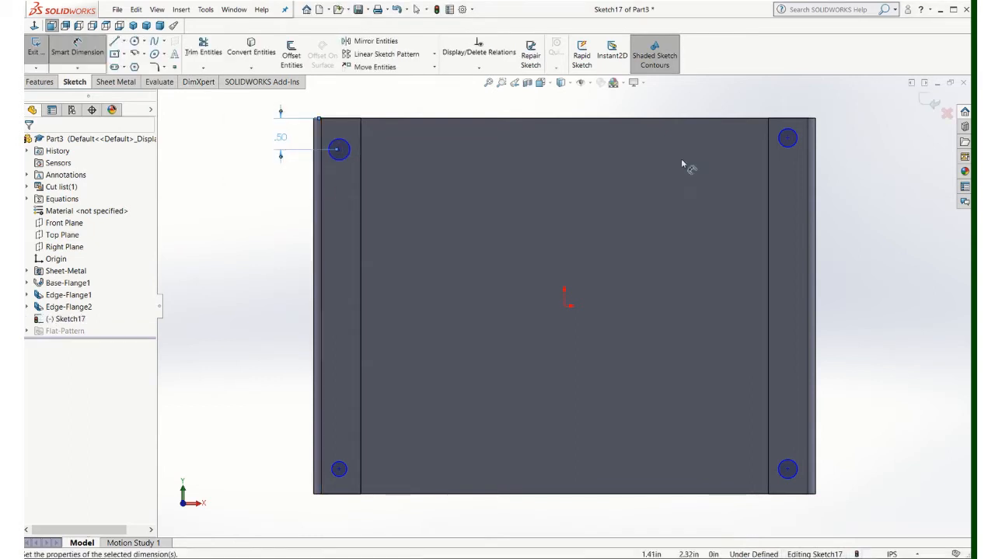
Locate the upper-right circle's centre 0.5 in below the top edge and 0.5 in from the part's right outer edge.
click(787, 137)
click(835, 130)
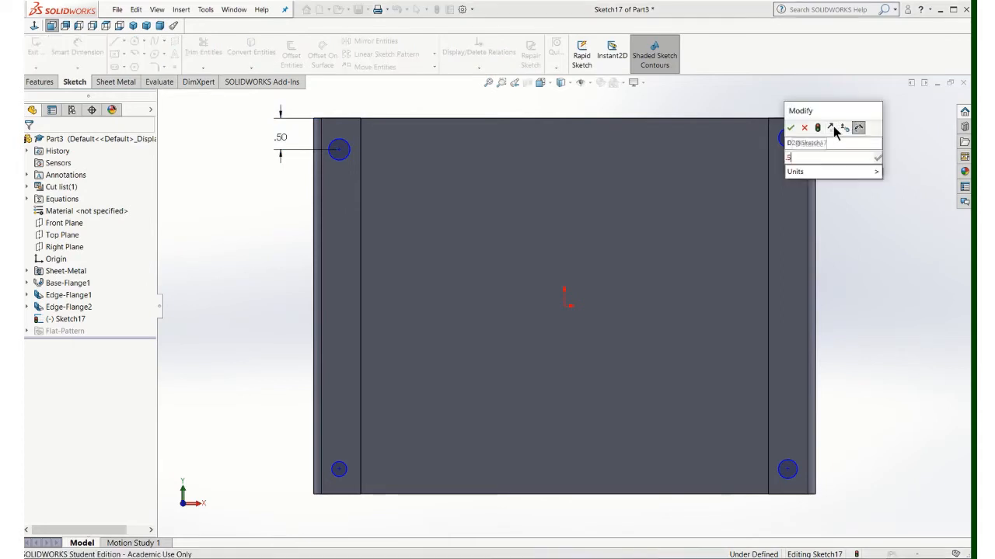
key(Return)
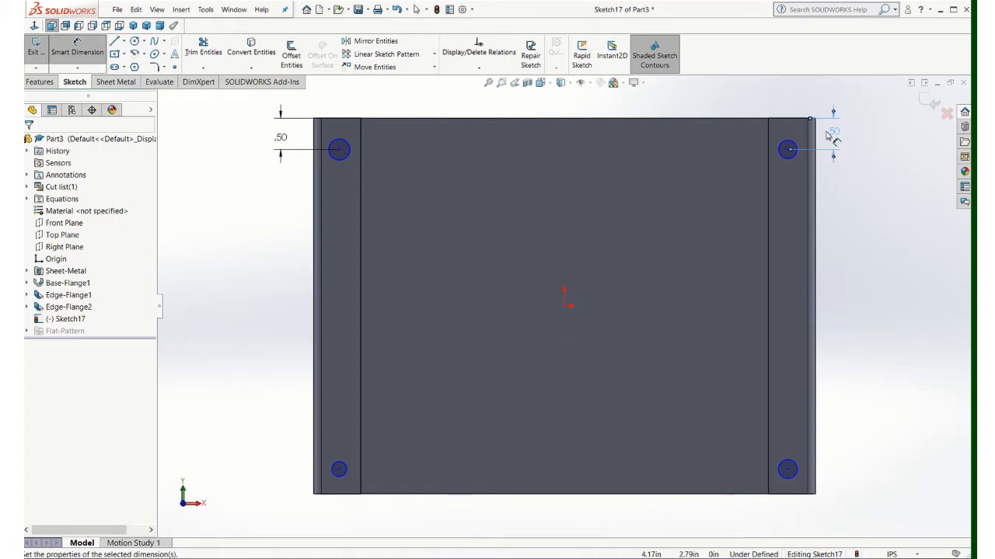
click(815, 135)
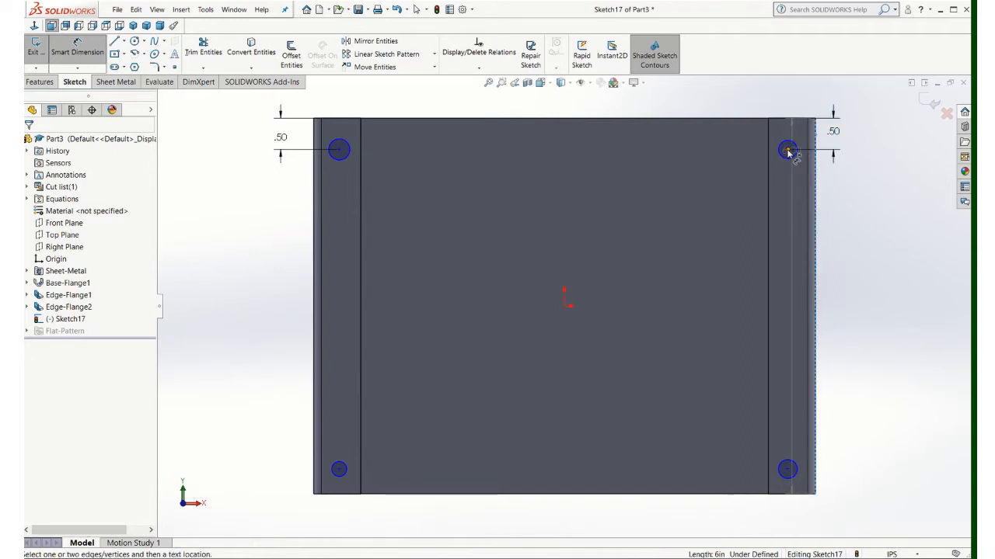
click(787, 150)
click(798, 95)
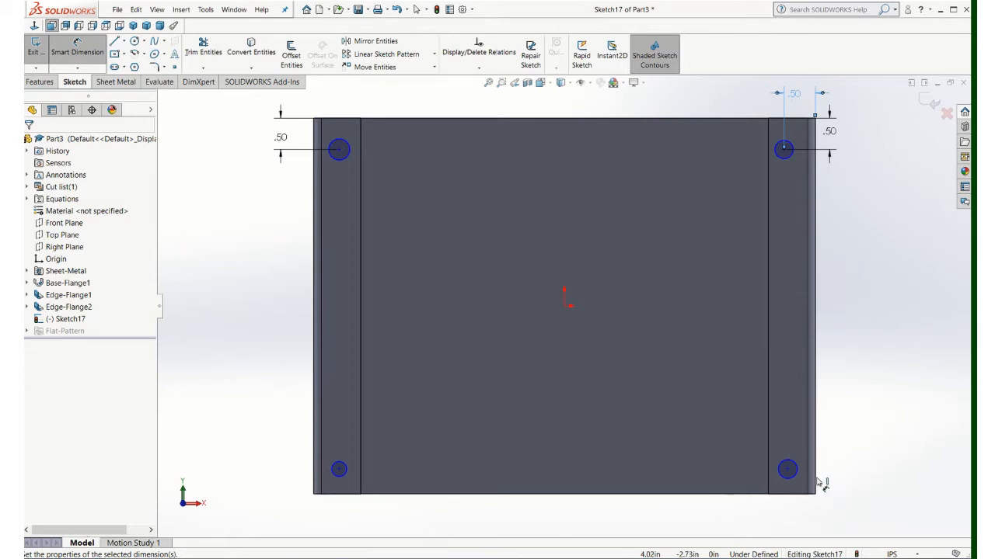
Locate the lower-right circle's centre 0.5 in from the part's right outer edge and 0.5 in above the lip's bottom edge.
click(815, 482)
click(787, 469)
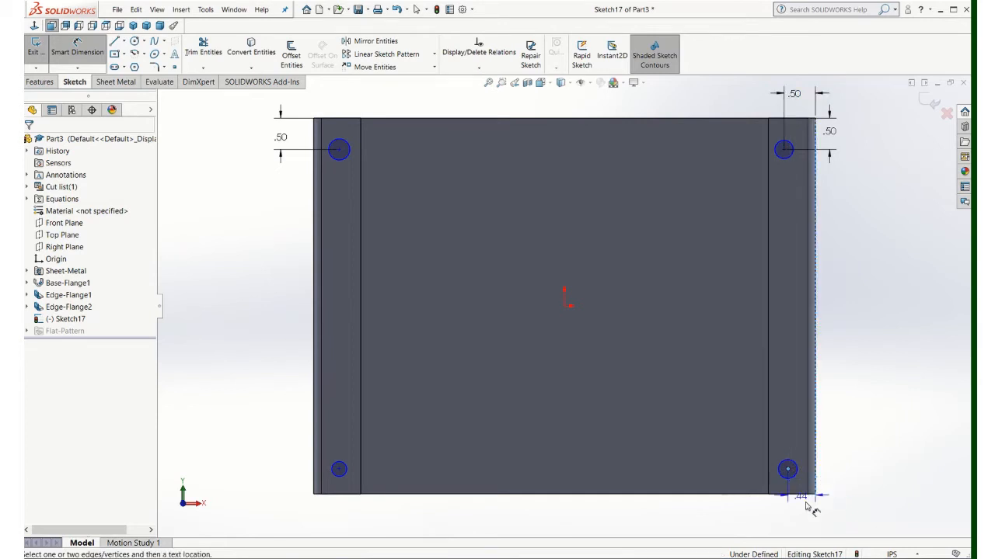
click(808, 507)
text(.5)
key(Return)
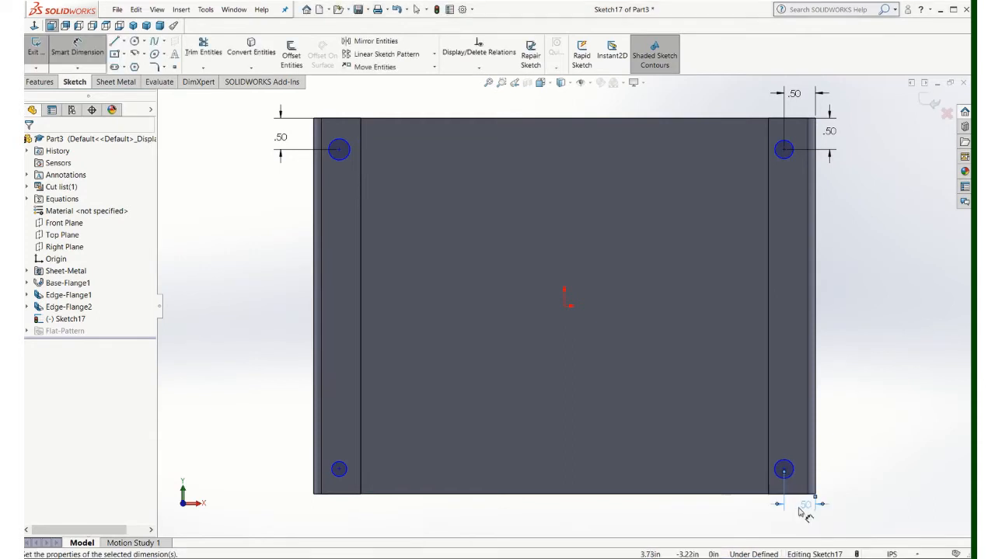
click(796, 494)
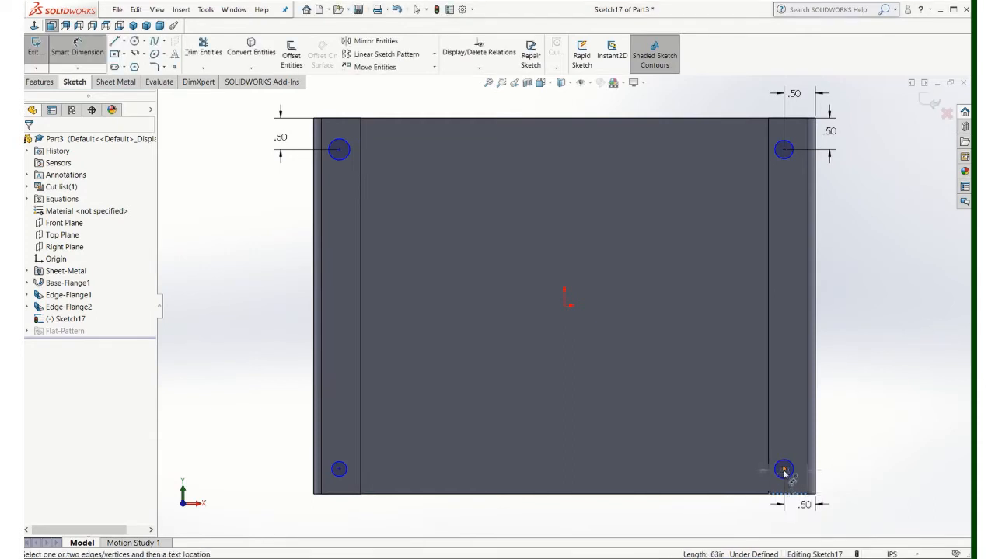
click(784, 470)
click(845, 483)
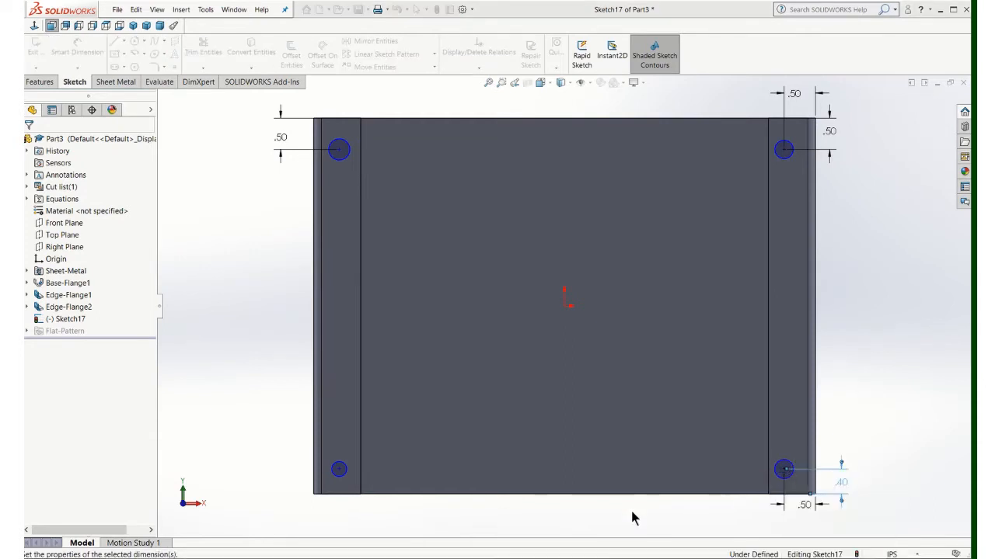
text(.5)
key(Return)
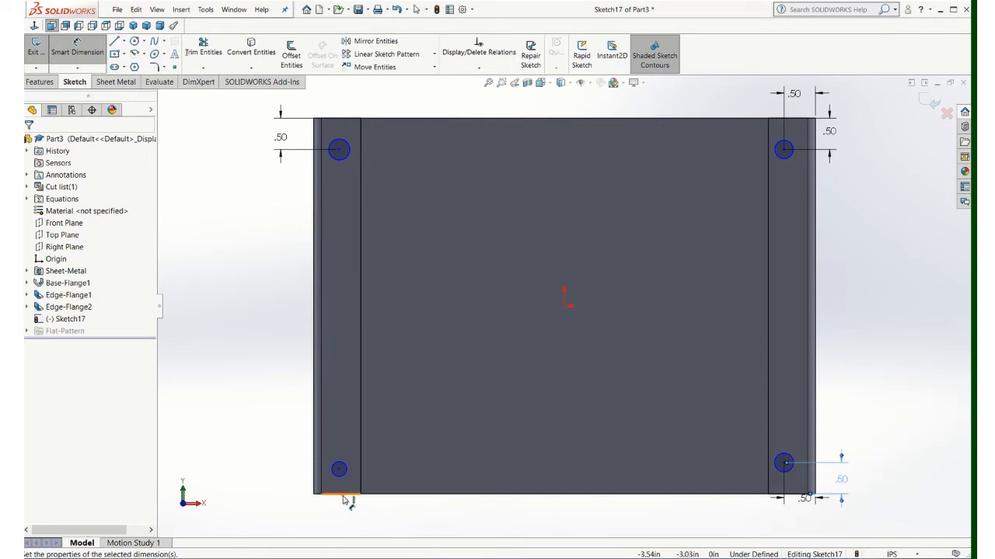
Locate the lower-left circle's centre 0.5 in above the lip's bottom edge and 0.5 in from the part's left outer edge.
click(340, 493)
click(339, 470)
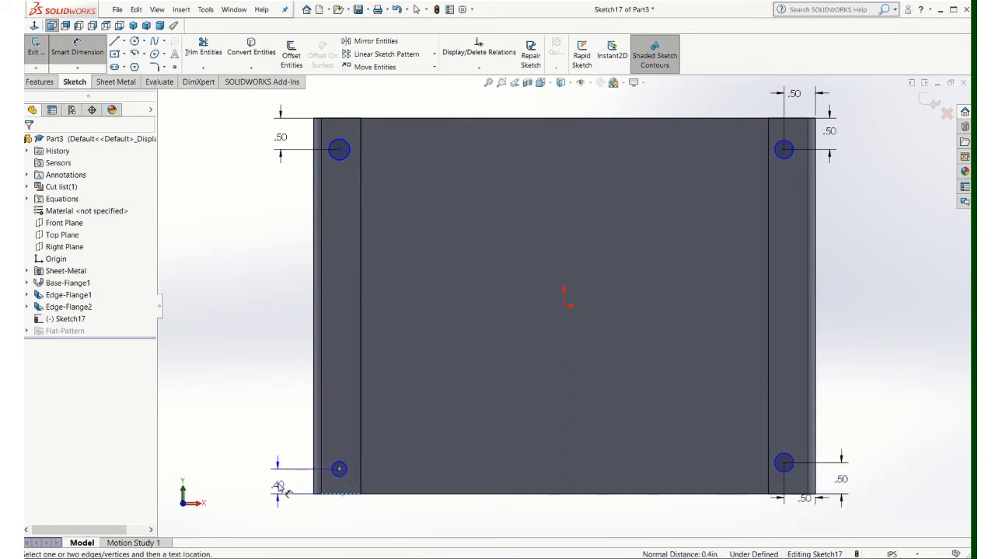
click(281, 491)
text(.5)
key(Return)
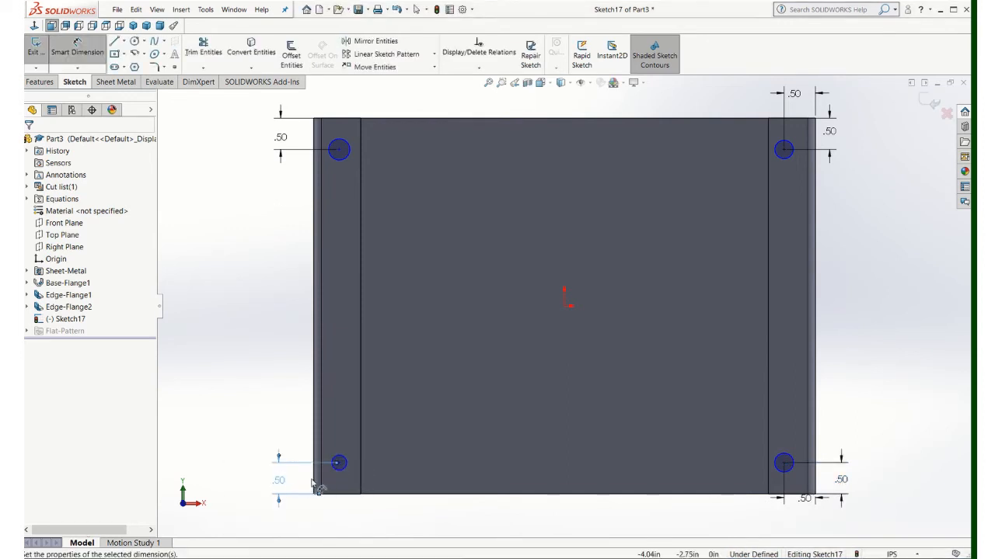
click(314, 484)
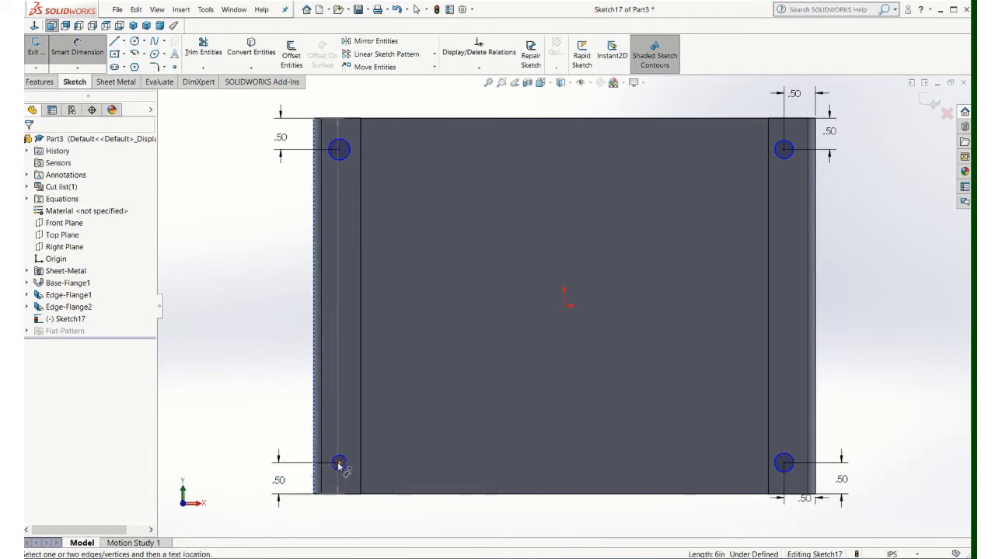
click(339, 464)
click(323, 509)
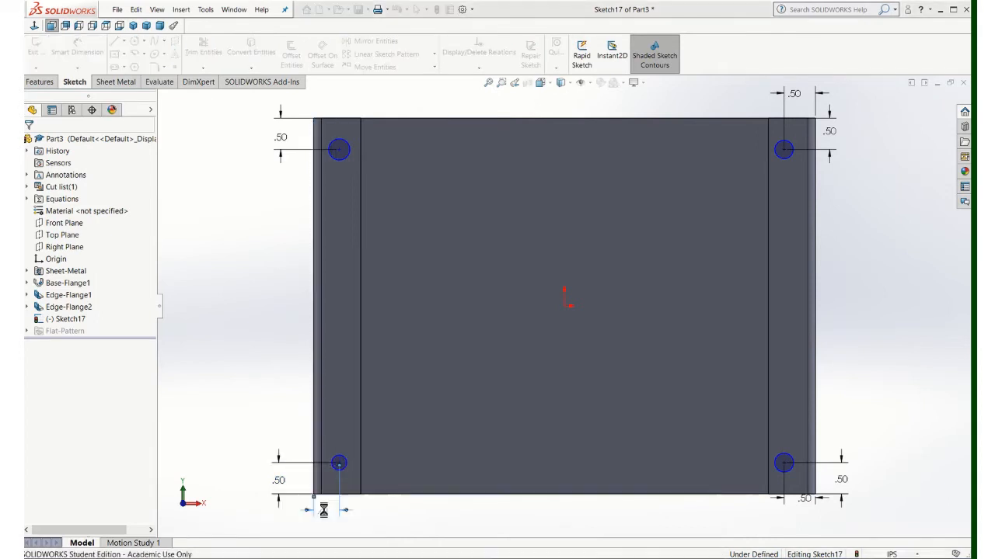
text(.5)
key(Return)
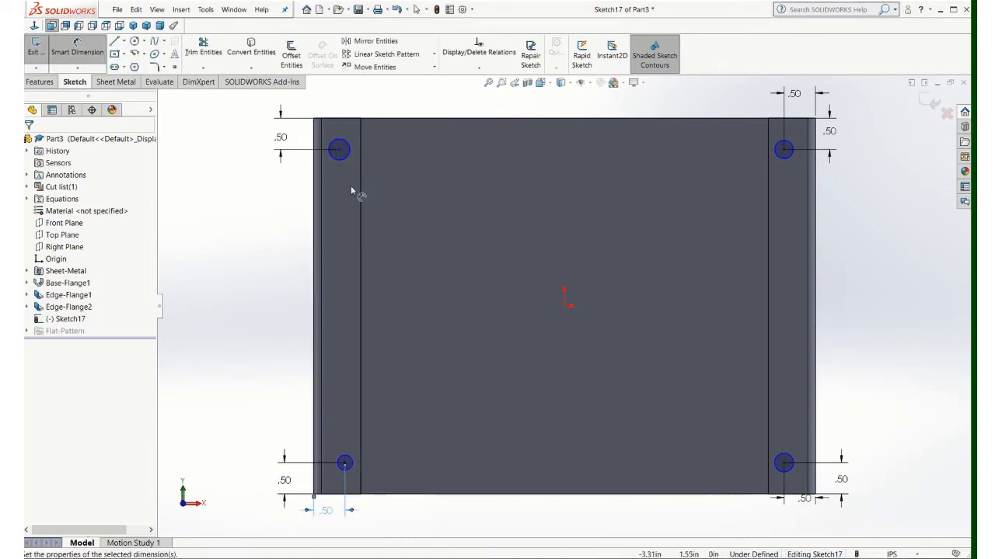
Dimension the upper-left circle's centre 0.5 in from the part's left outer edge and finish the sketch.
click(314, 137)
click(338, 150)
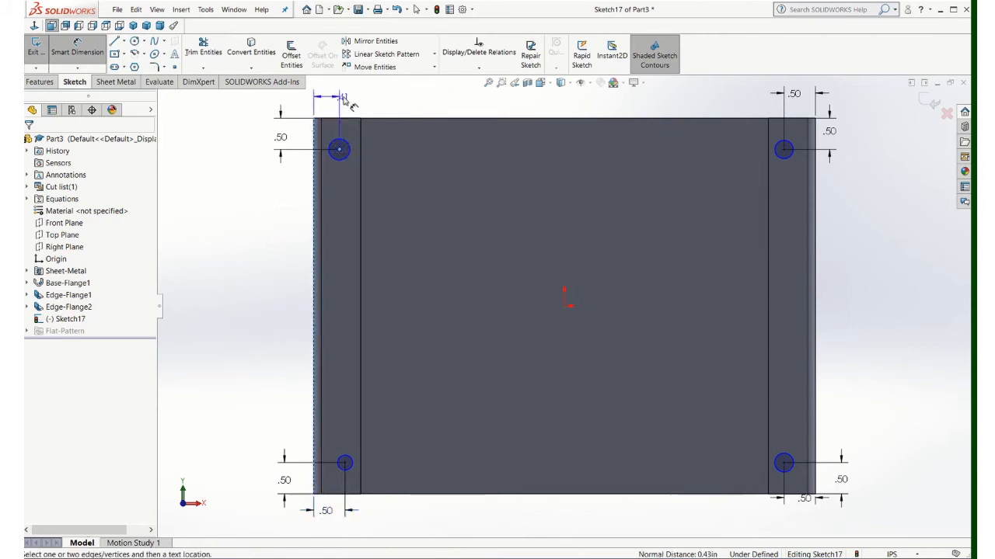
click(335, 97)
text(.5)
key(Return)
scroll(617, 226, up, 3)
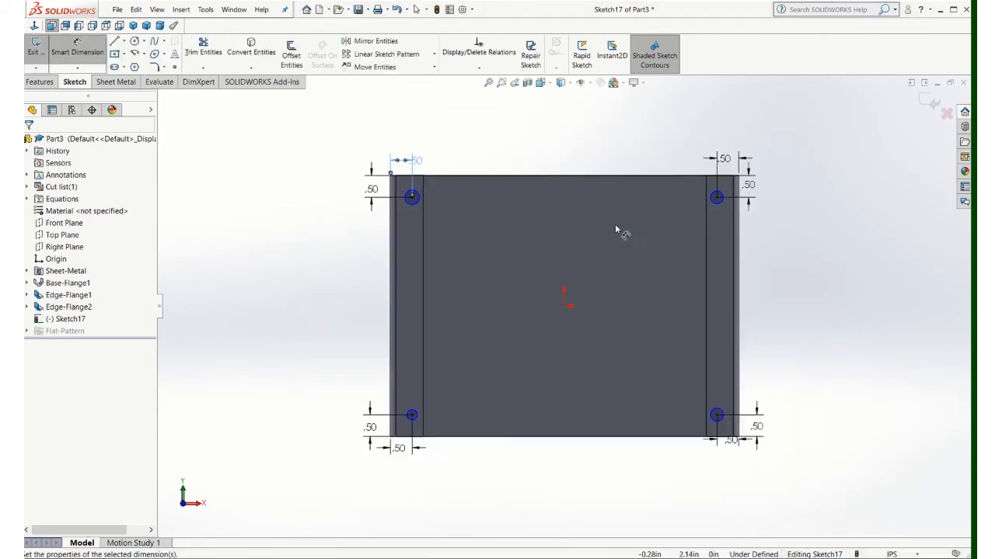
click(932, 103)
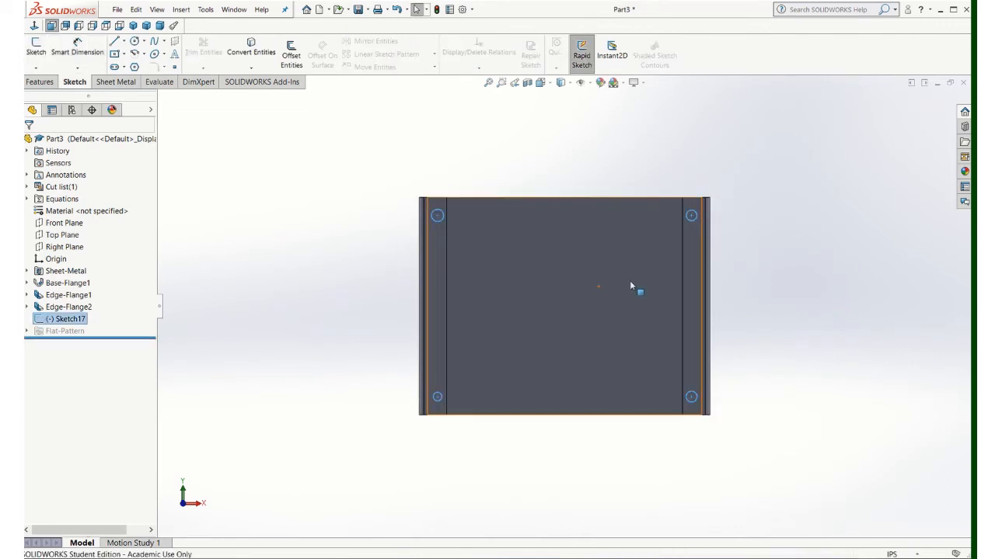
Cut the four sketched circles through the lips with an Extruded Cut using the Up To Next end condition and Normal cut.
click(49, 82)
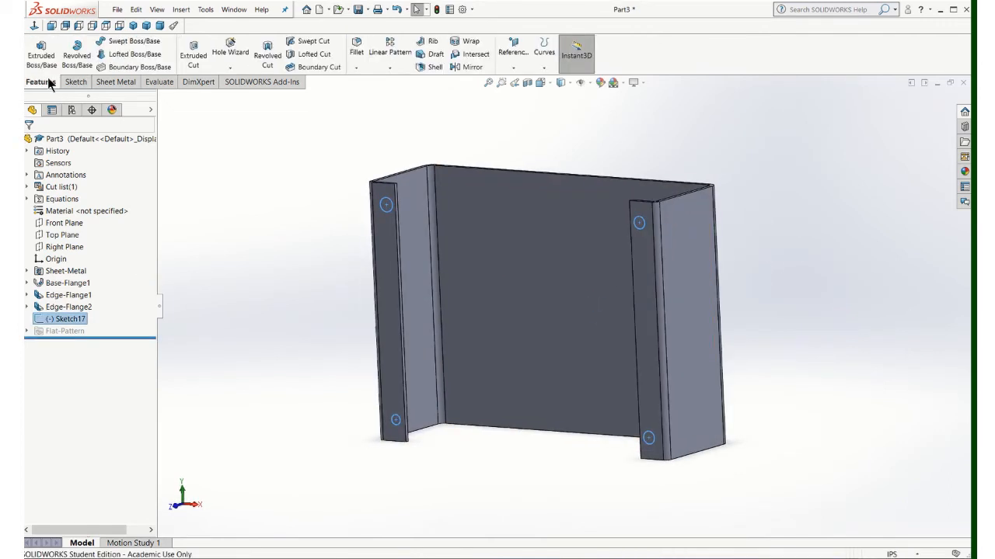
click(194, 49)
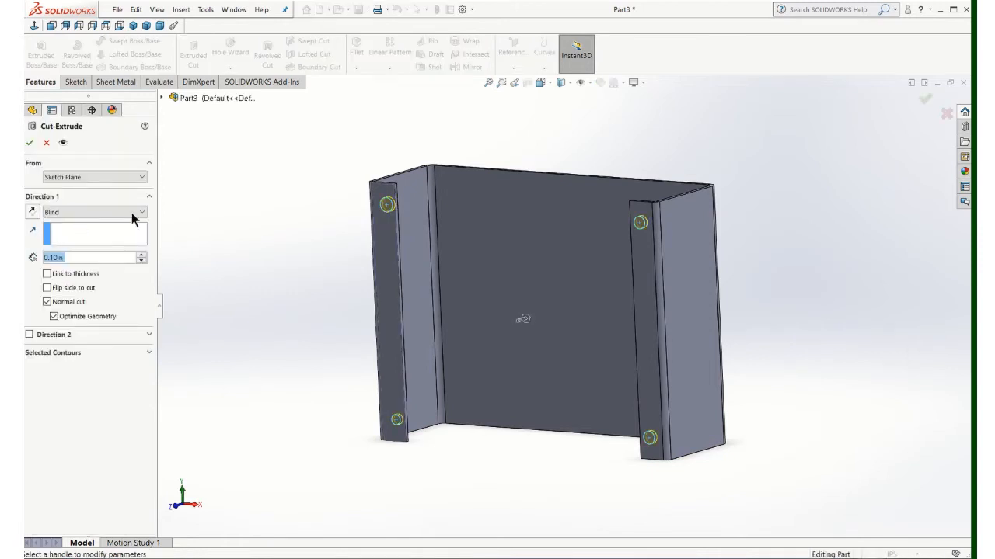
click(132, 215)
click(73, 250)
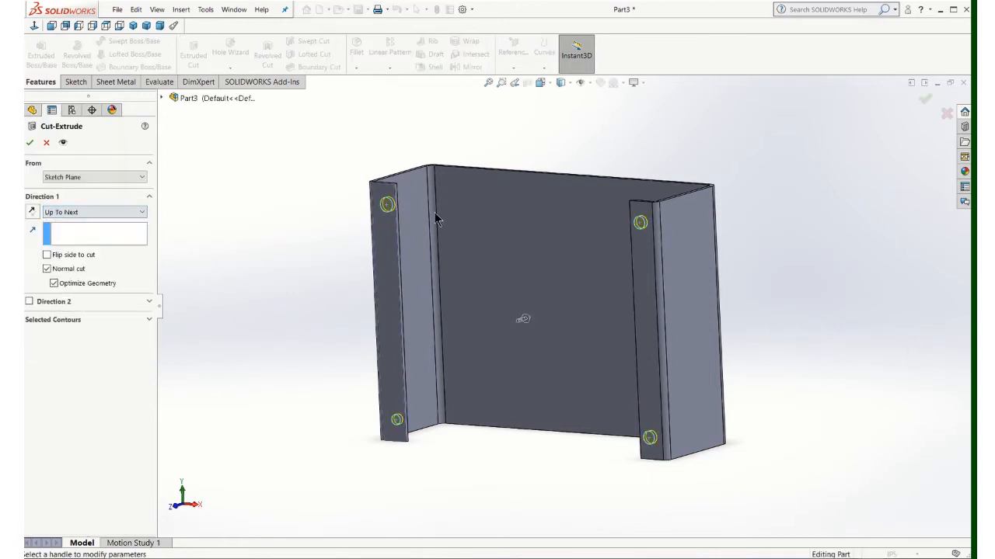
click(31, 144)
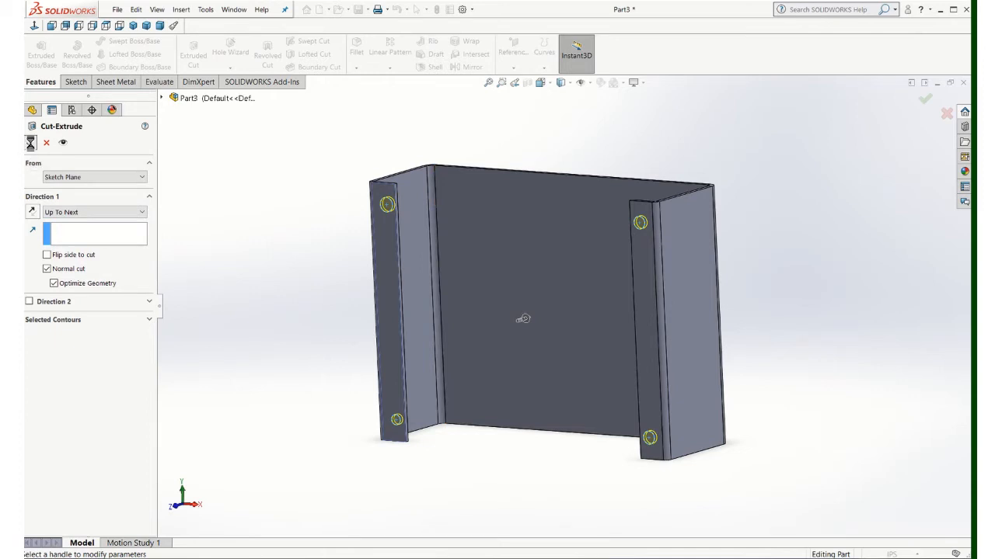
scroll(456, 249, up, 1)
middle_drag(455, 250, 464, 241)
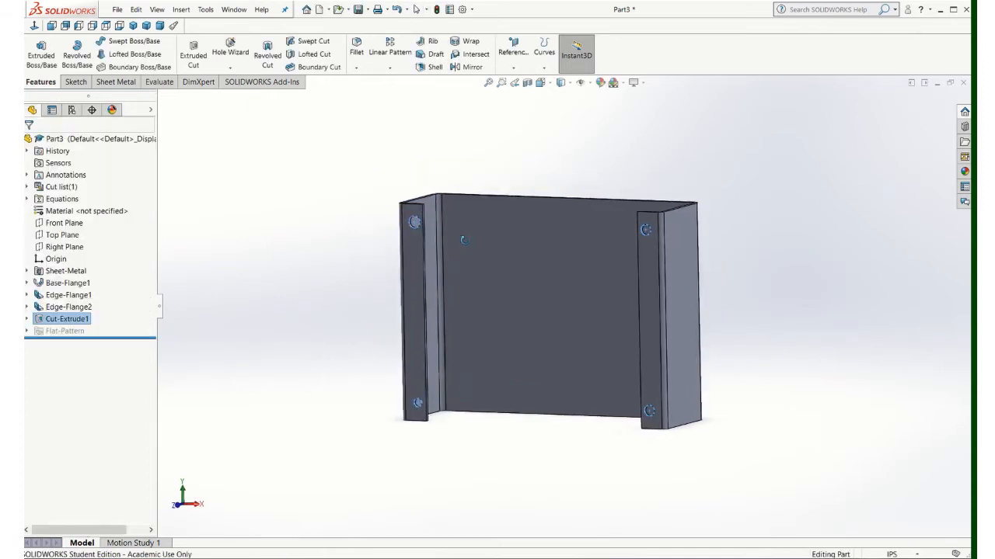
scroll(447, 242, down, 1)
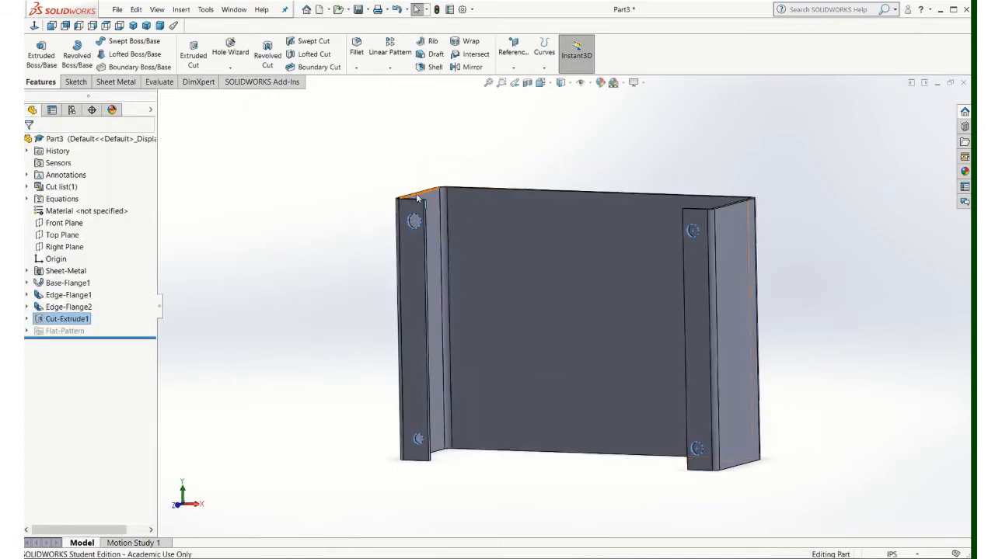
click(120, 84)
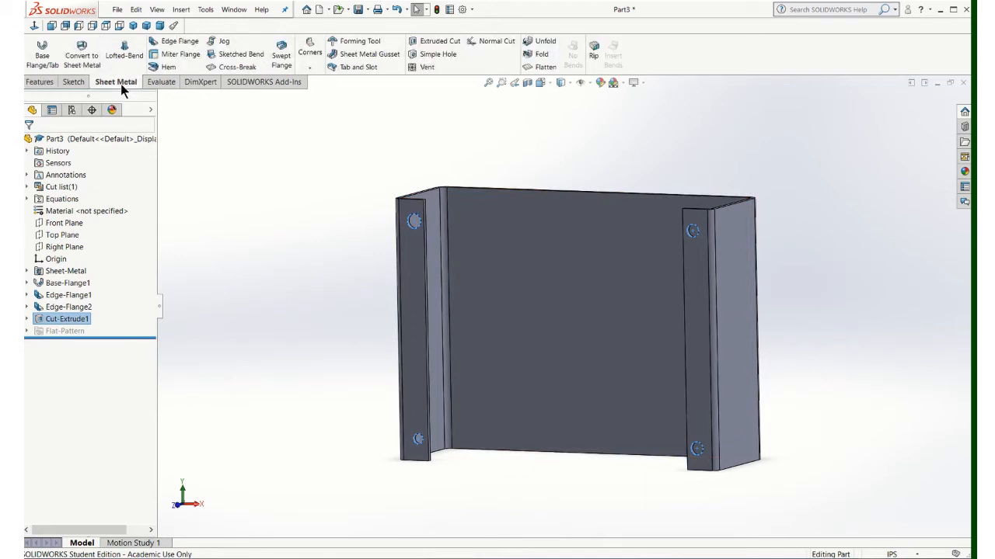
Round the free corners of both inward lips with a Break Corner of 0.25 in radius.
click(311, 66)
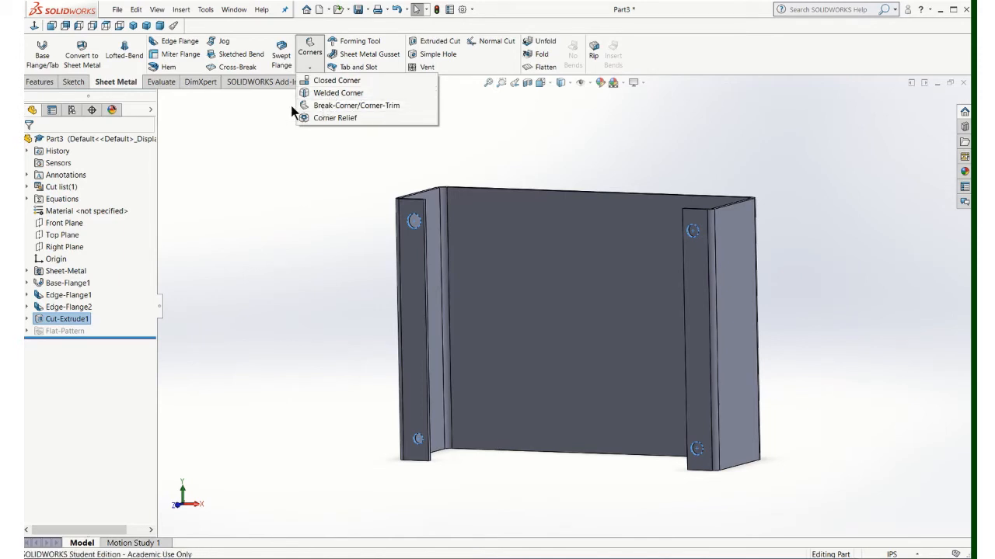
click(348, 108)
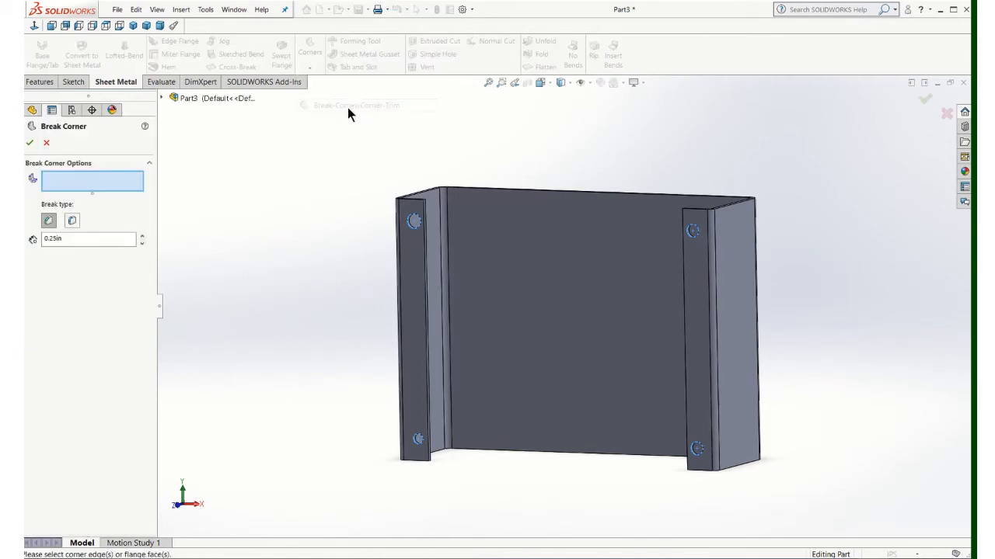
click(72, 222)
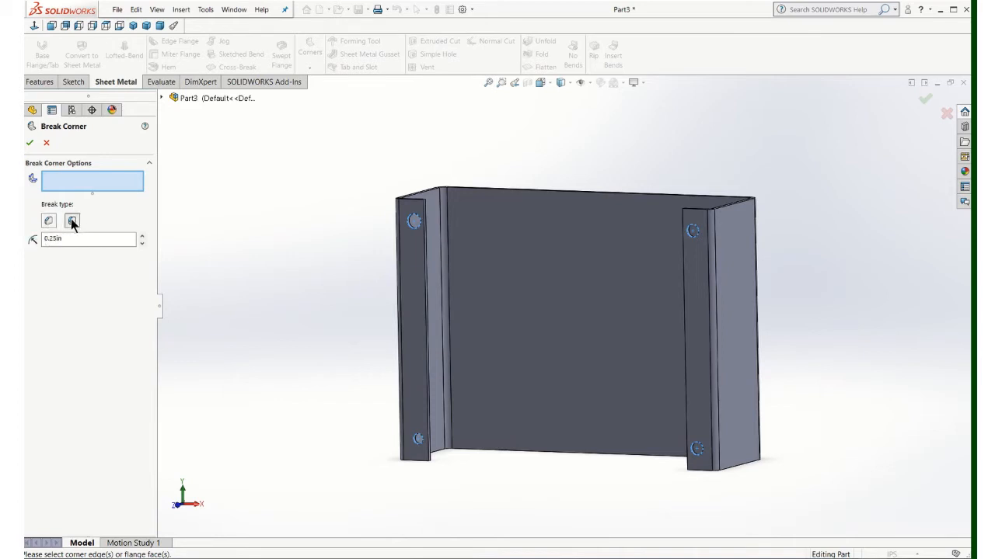
click(46, 240)
click(406, 204)
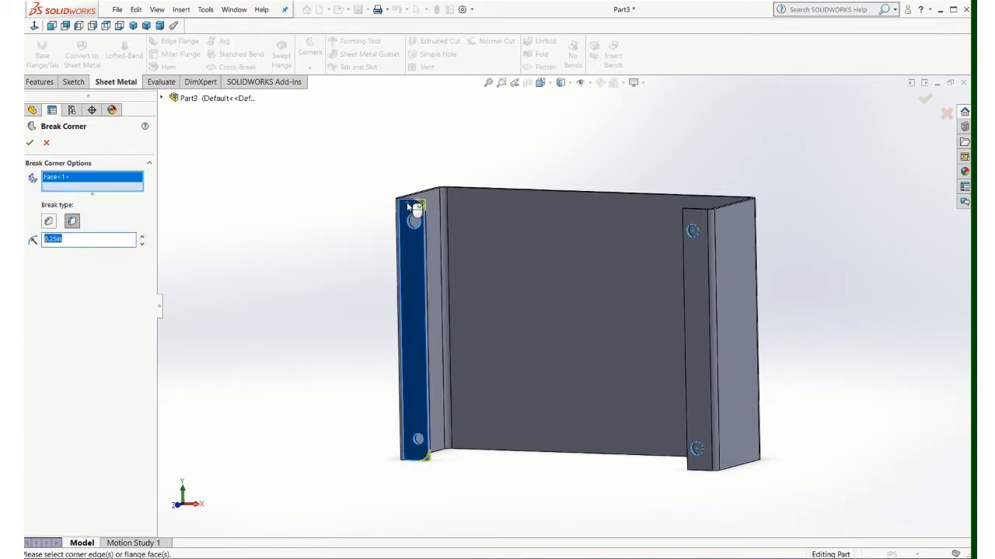
click(704, 330)
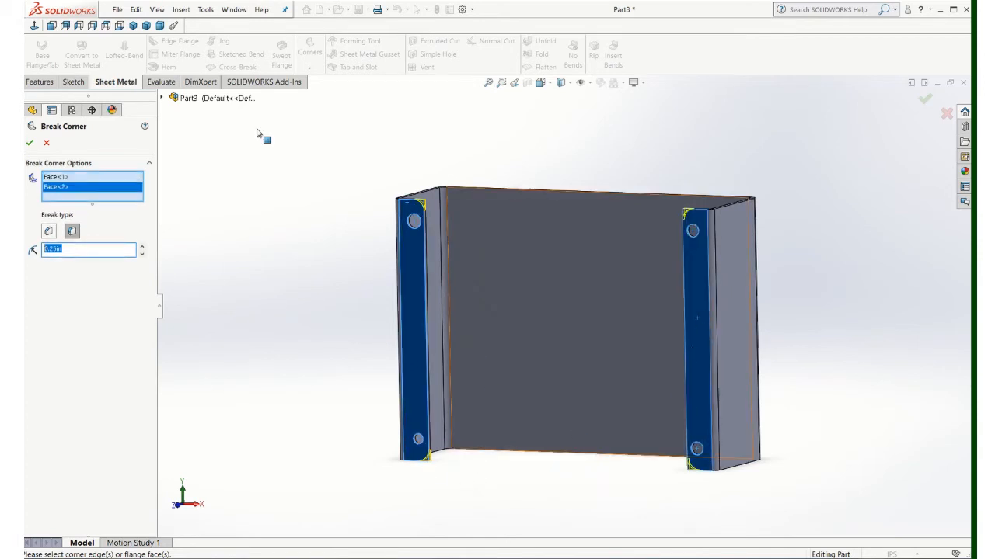
click(29, 143)
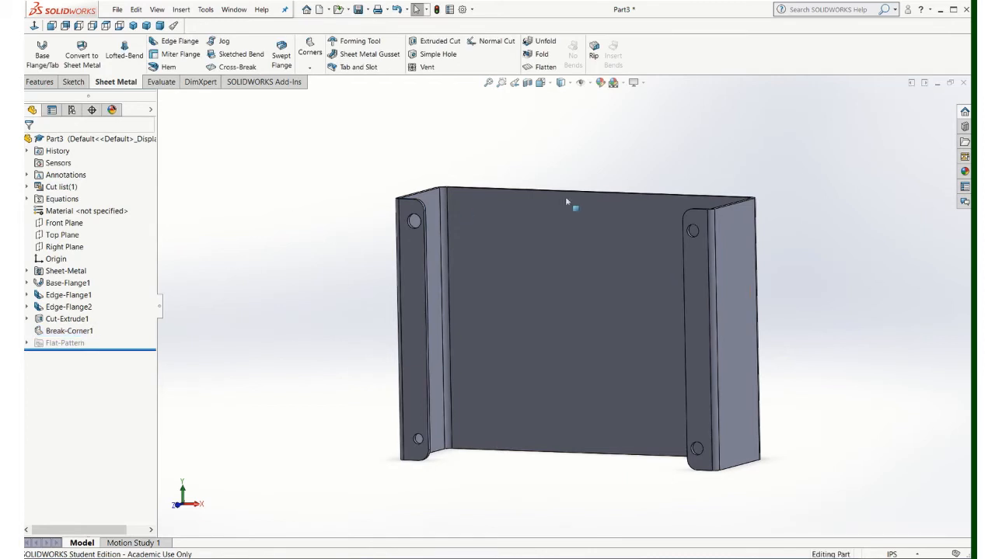
middle_drag(565, 183, 552, 310)
scroll(550, 311, down, 2)
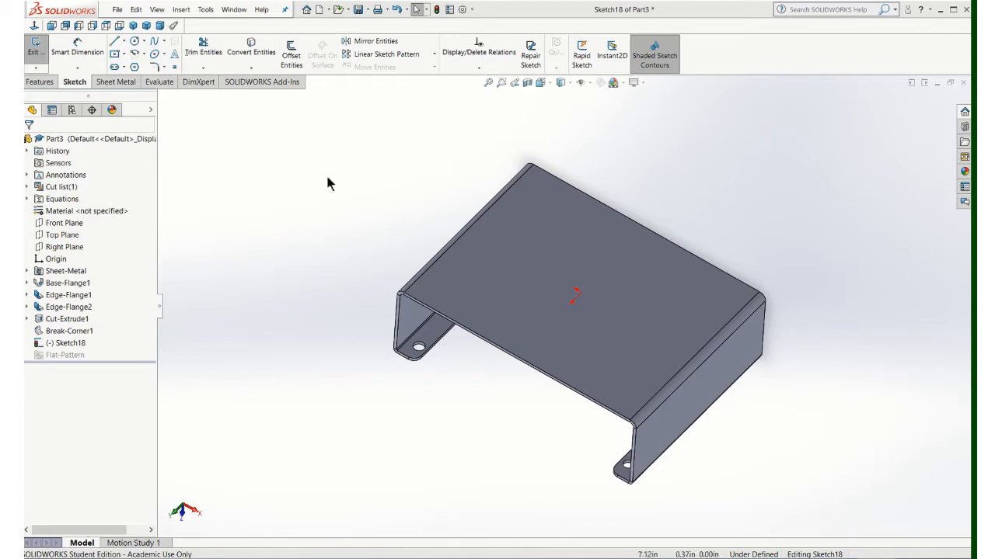
click(114, 84)
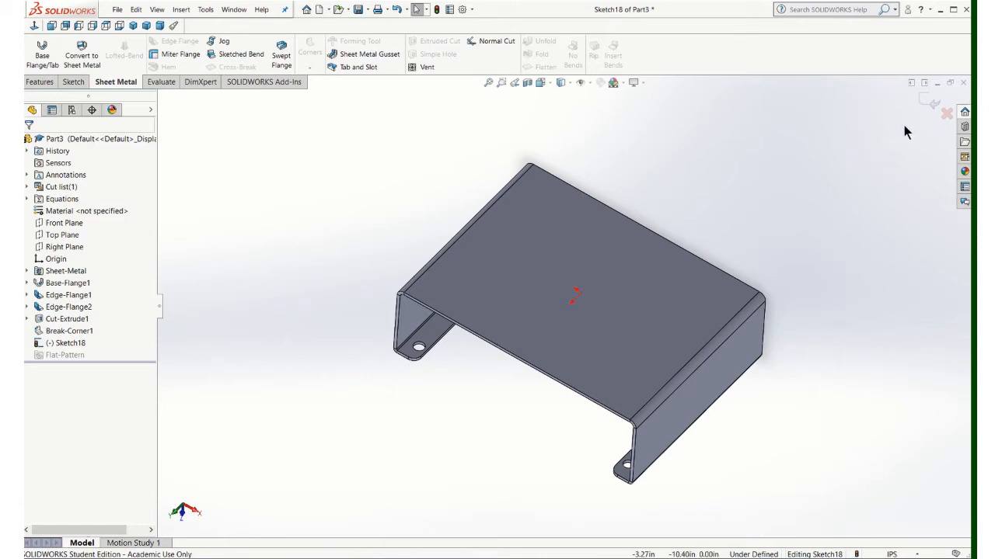
click(943, 116)
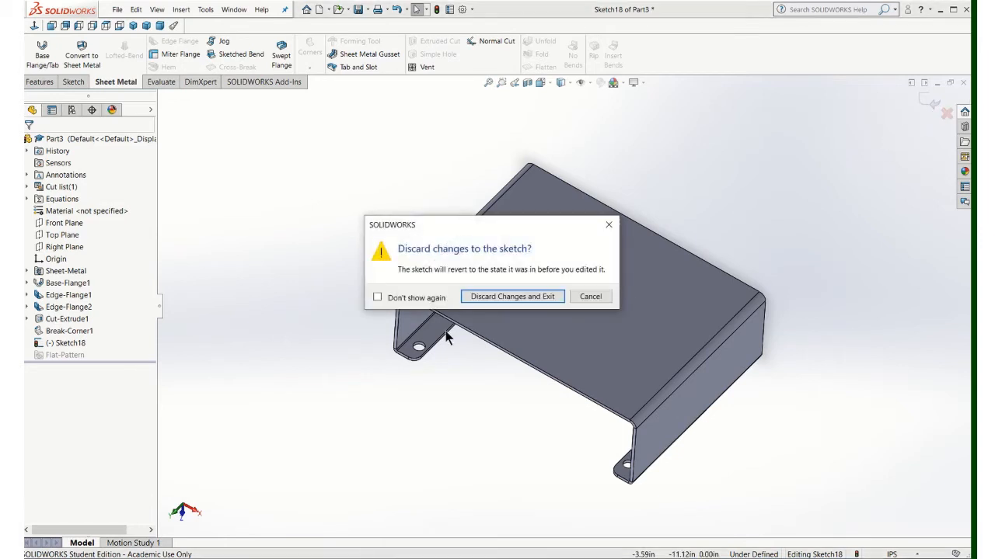
click(482, 303)
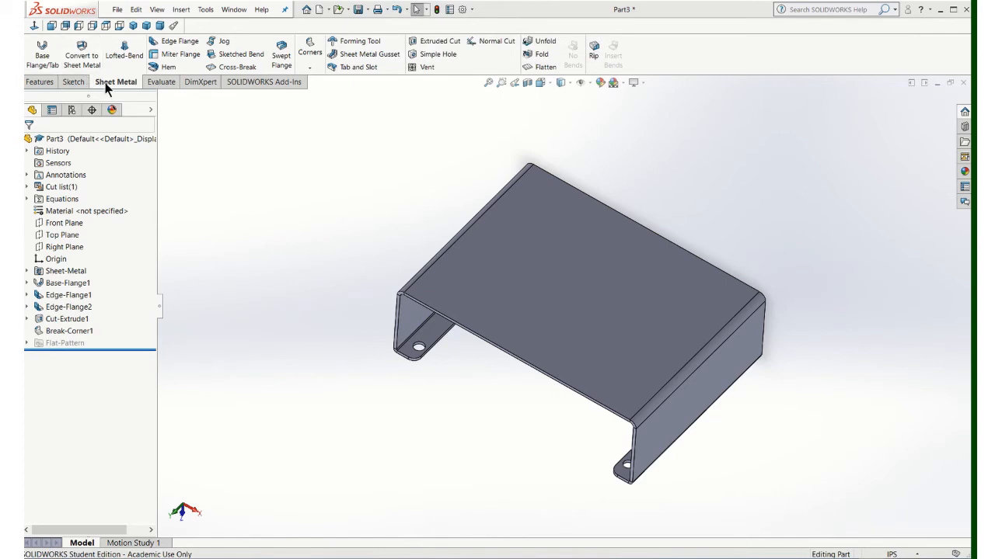
With Base Flange/Tab, sketch a closed trapezoid on the base's outer face, rising from its full upper edge to a top side about 4.85 in long.
click(41, 51)
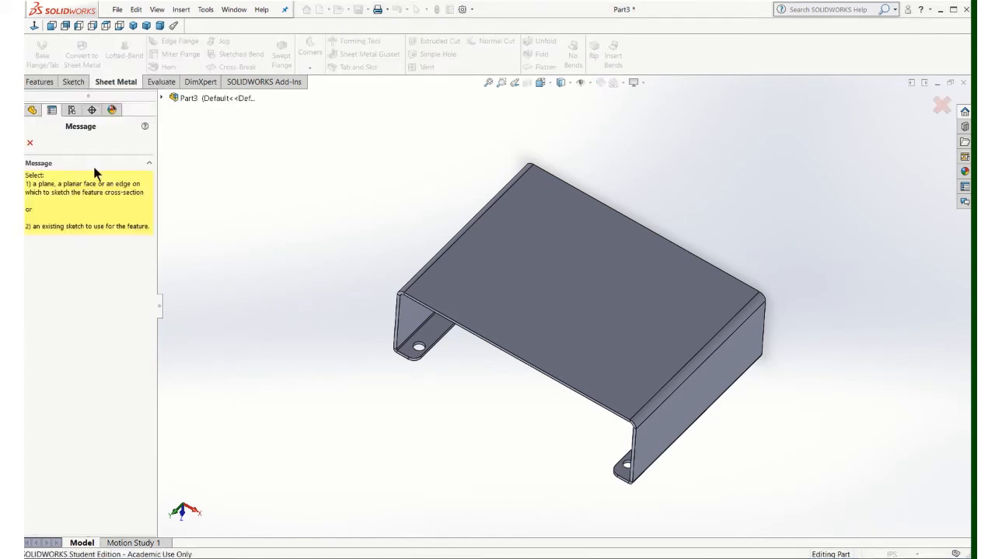
click(578, 253)
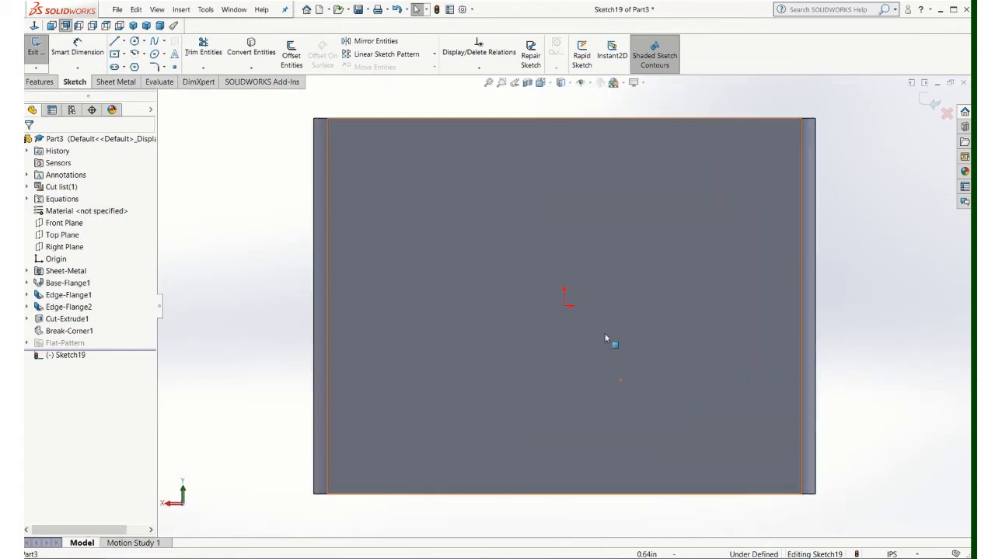
scroll(568, 327, up, 2)
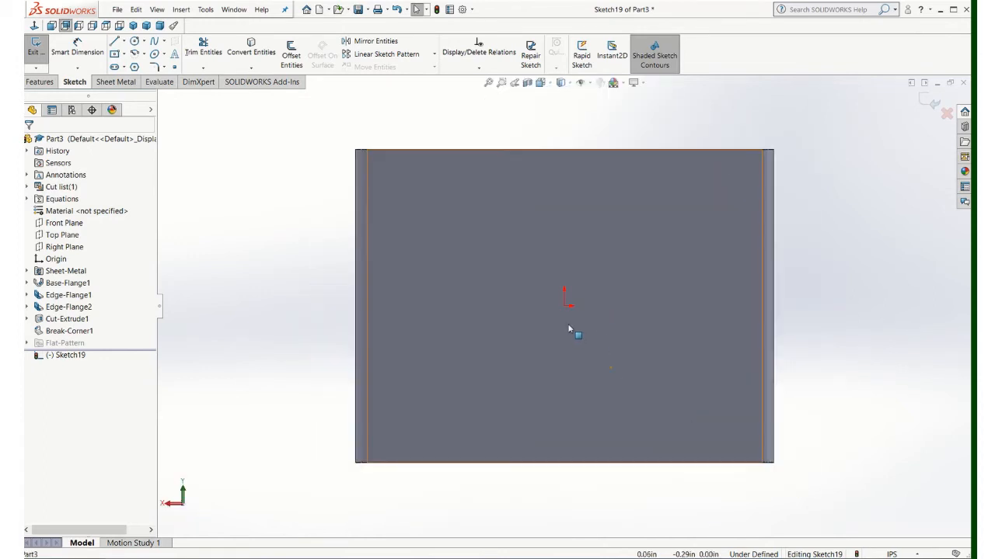
click(114, 42)
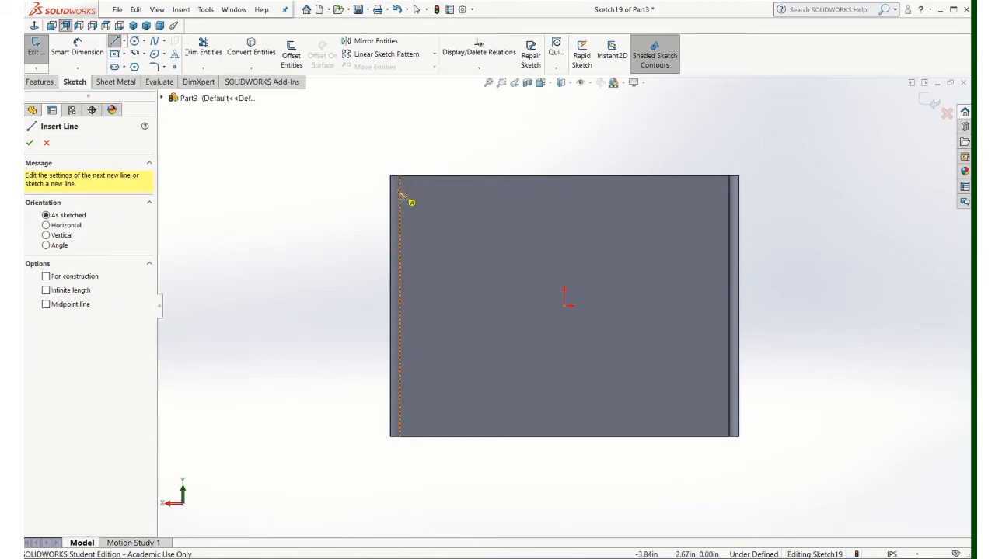
click(399, 178)
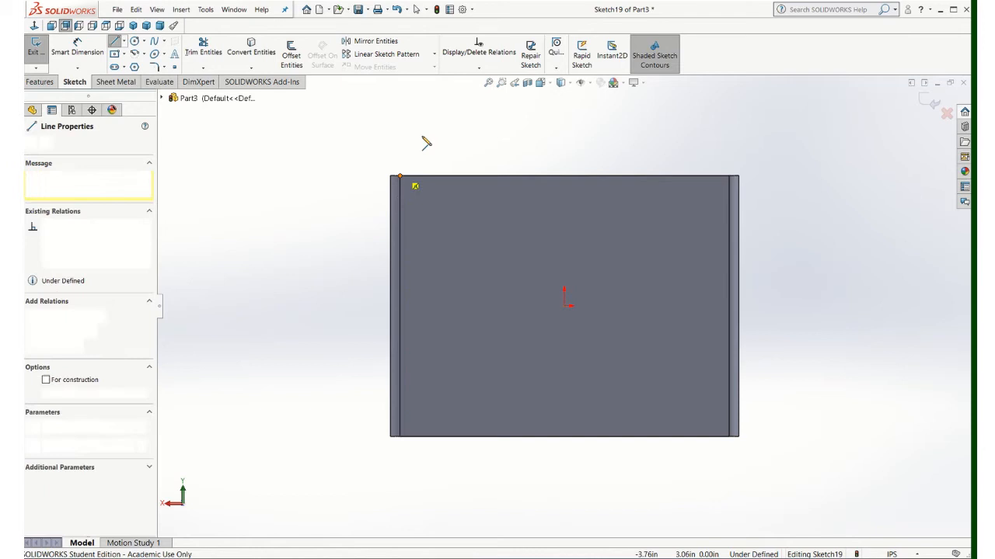
click(463, 112)
click(675, 112)
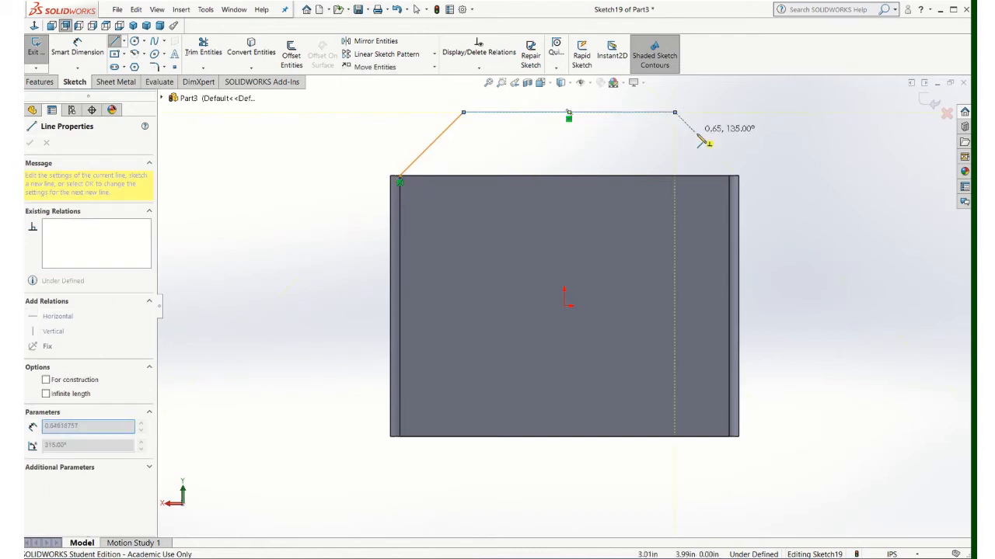
click(730, 177)
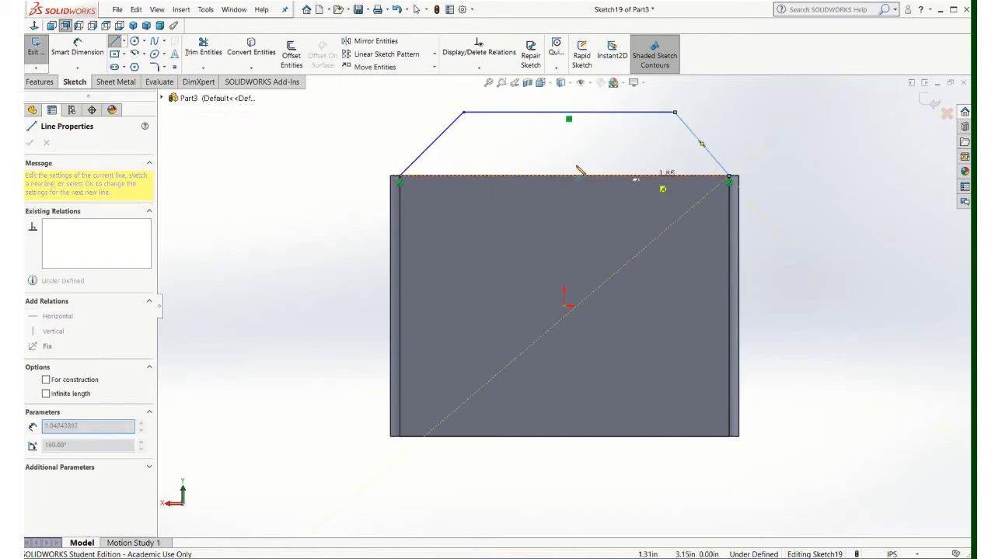
click(398, 178)
key(Escape)
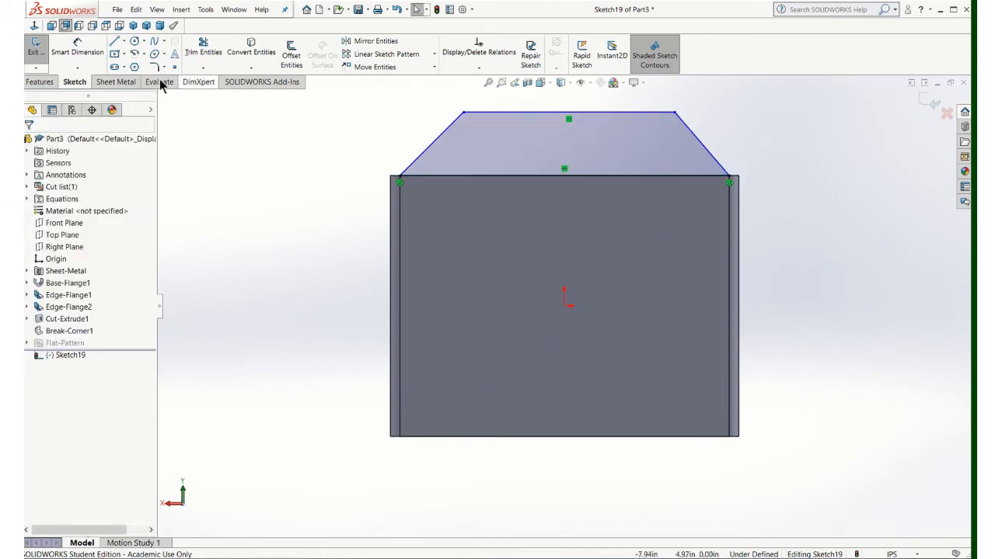
Dimension the trapezoid's height between its two horizontal sides as 2 in.
click(71, 53)
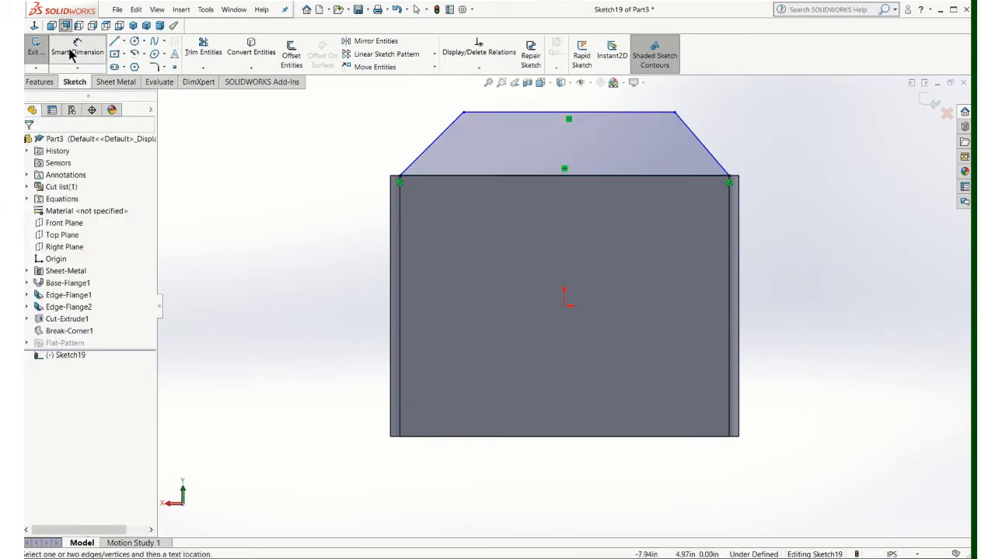
click(511, 114)
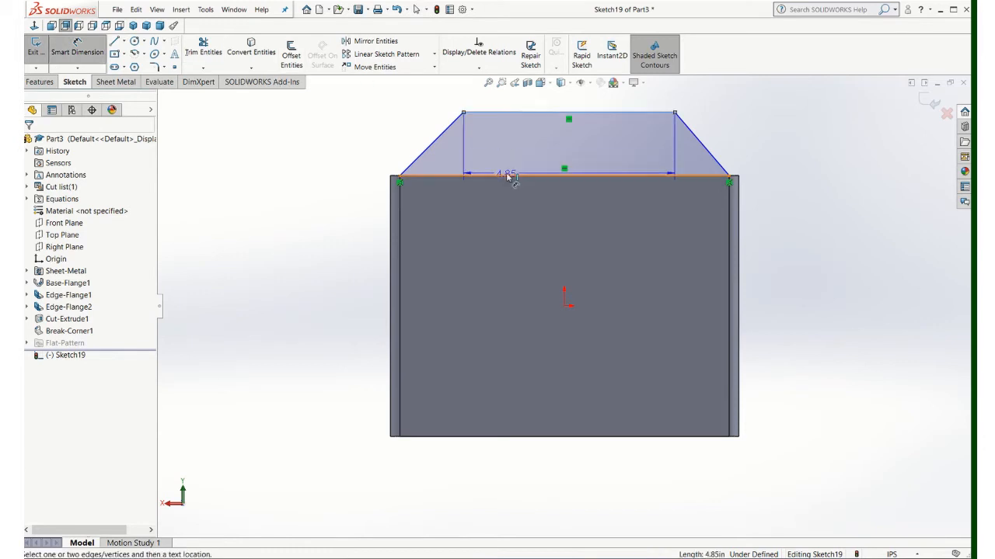
click(506, 178)
click(354, 146)
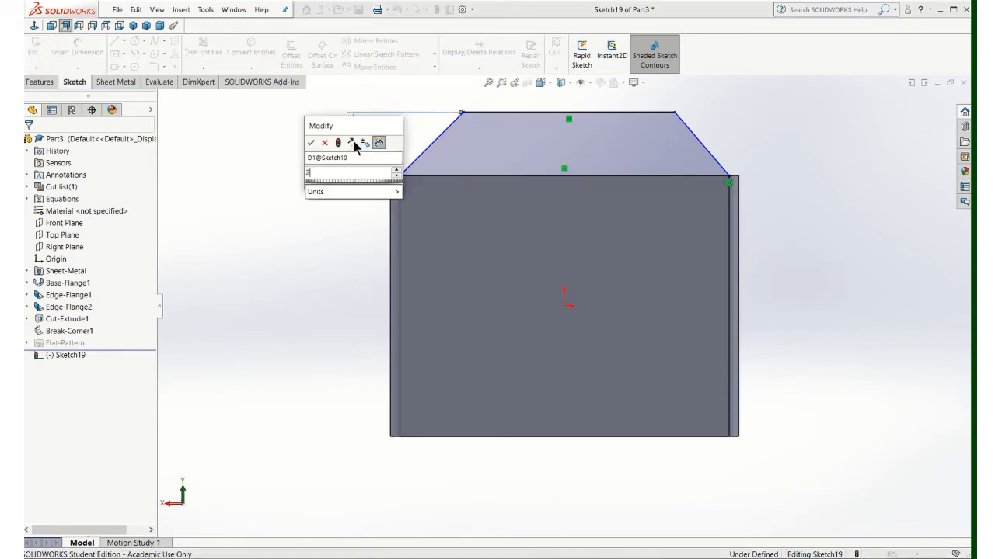
key(Return)
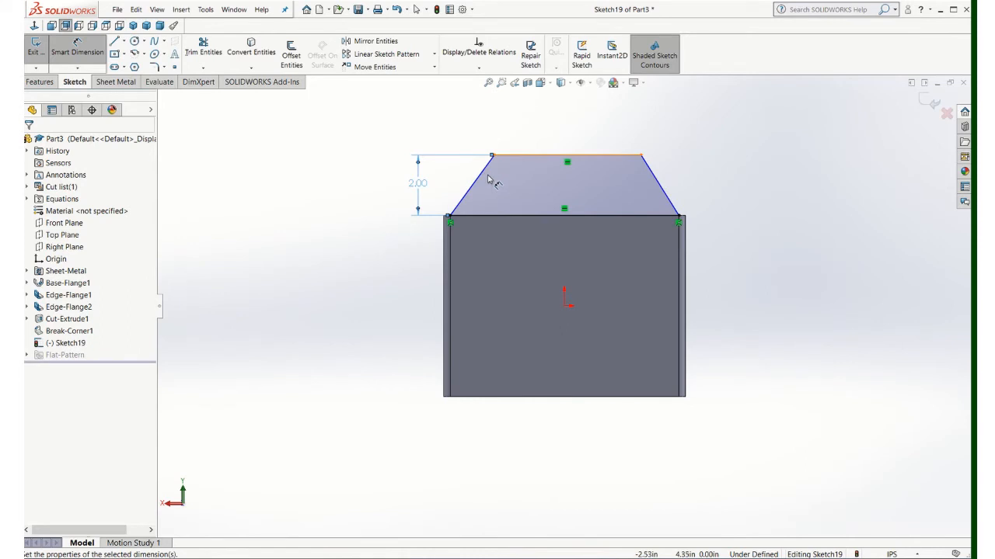
Dimension both slanted sides of the trapezoid at 45° to its bottom line.
click(488, 181)
click(511, 215)
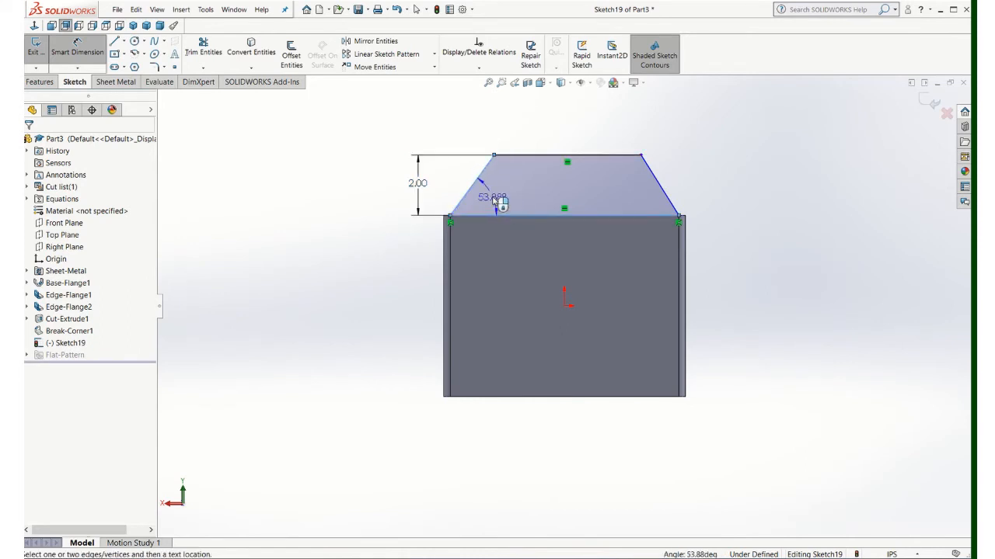
click(466, 187)
text(45)
key(Return)
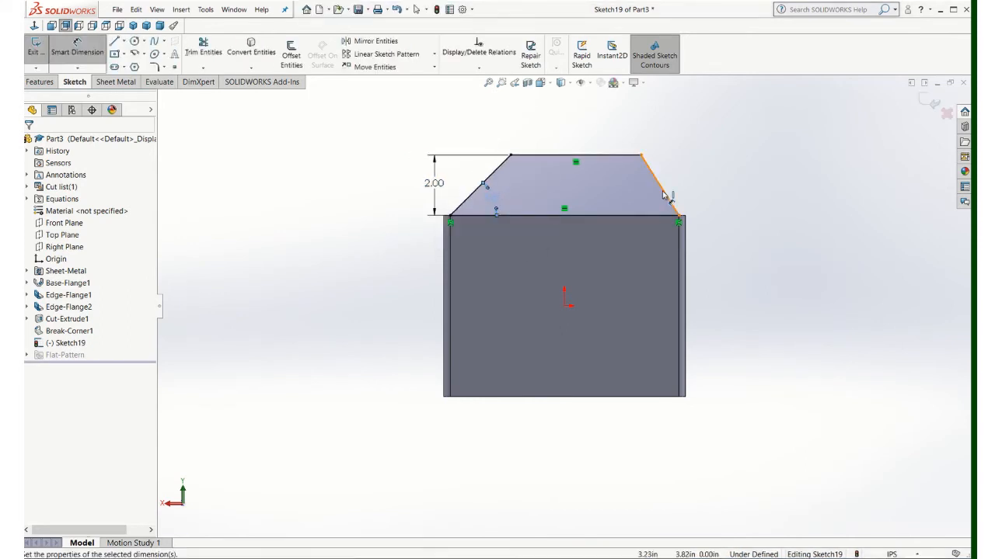
click(665, 195)
click(644, 215)
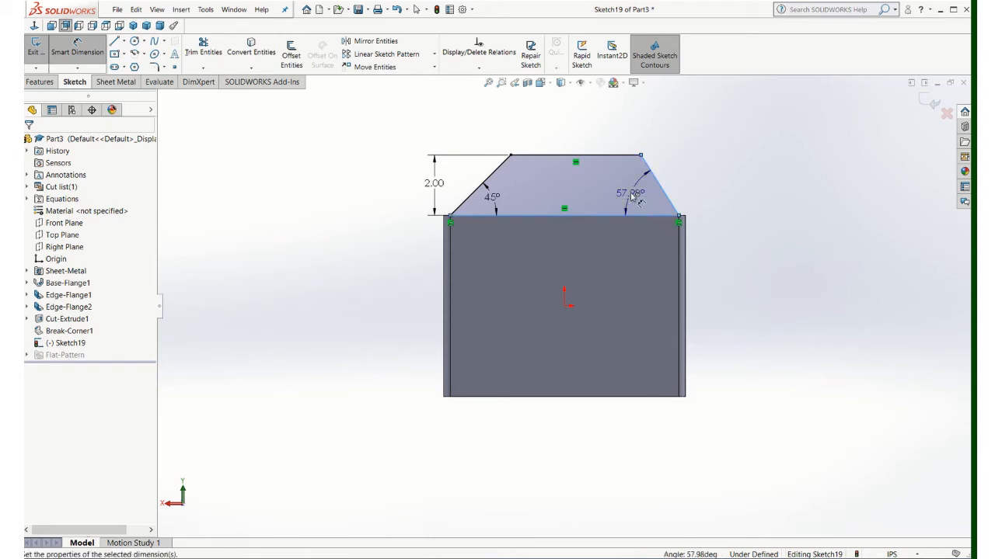
click(633, 198)
text(45)
key(Return)
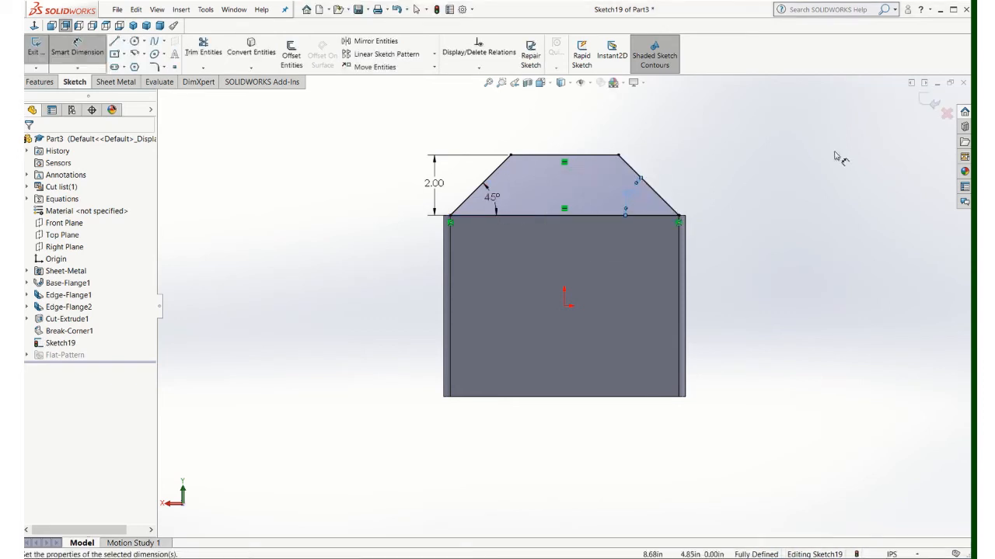
Finish the sketch and create the trapezoidal tab merged with the base flange.
click(924, 102)
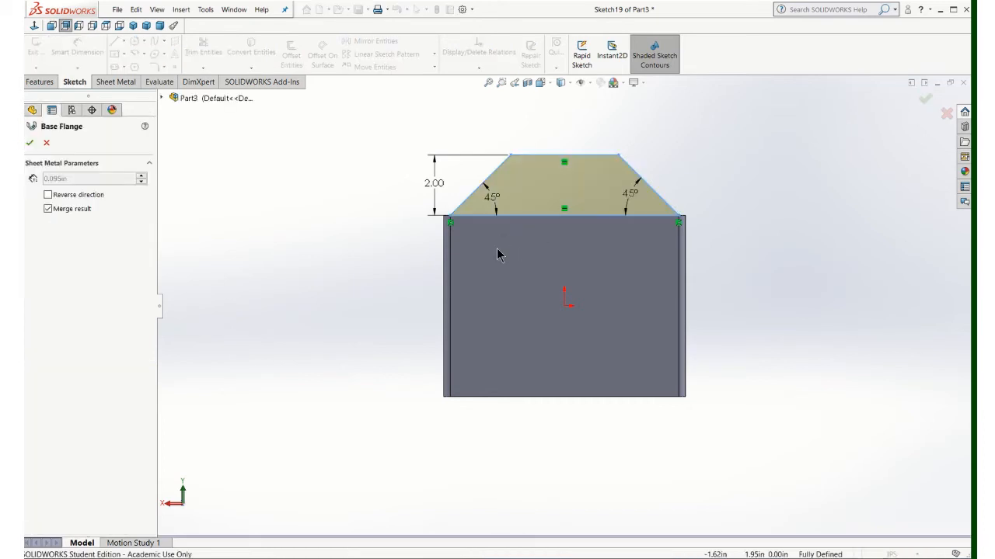
scroll(507, 257, up, 1)
mouse_move(507, 257)
middle_down()
mouse_move(413, 259)
mouse_move(533, 266)
mouse_move(536, 236)
mouse_move(355, 216)
middle_up()
scroll(560, 237, down, 3)
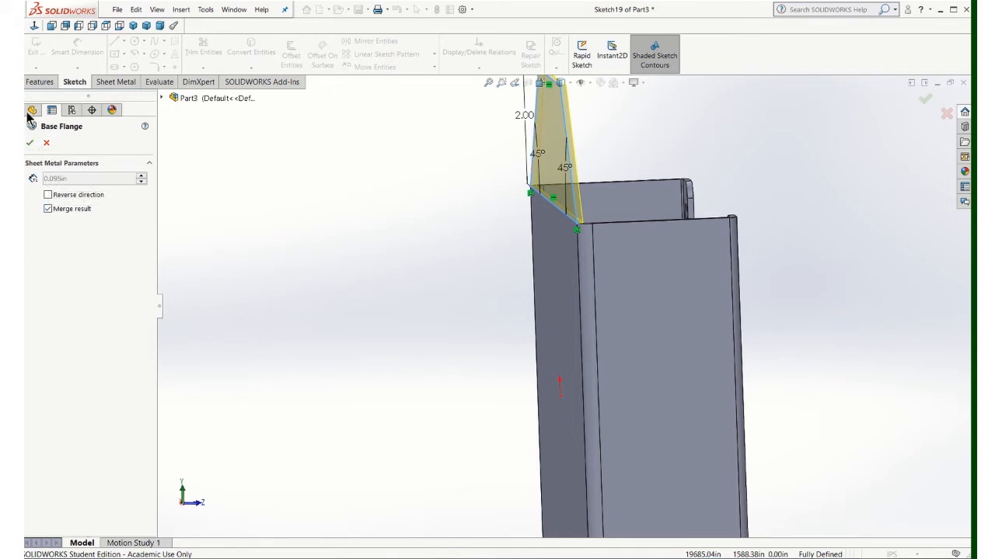
click(30, 143)
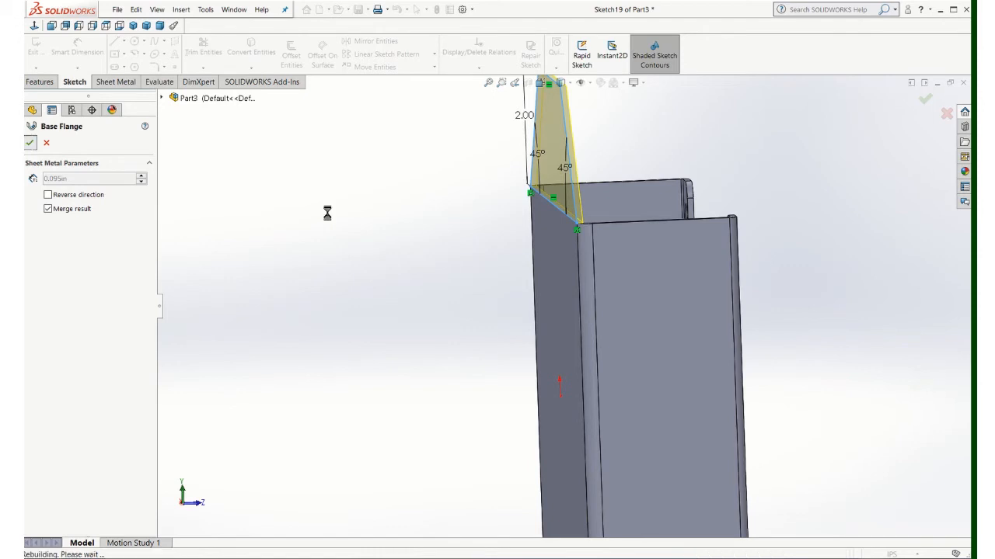
click(470, 207)
middle_drag(472, 207, 534, 206)
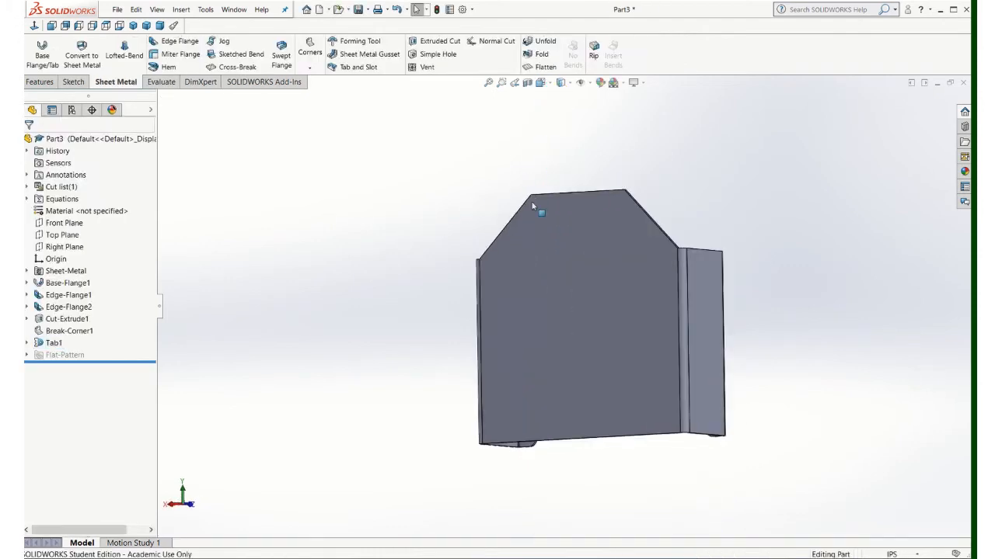
Start a sketch on the base's outer face and draw a closed trapezoid inside the tab, with one slanted side about 1.86 in long.
scroll(524, 237, down, 2)
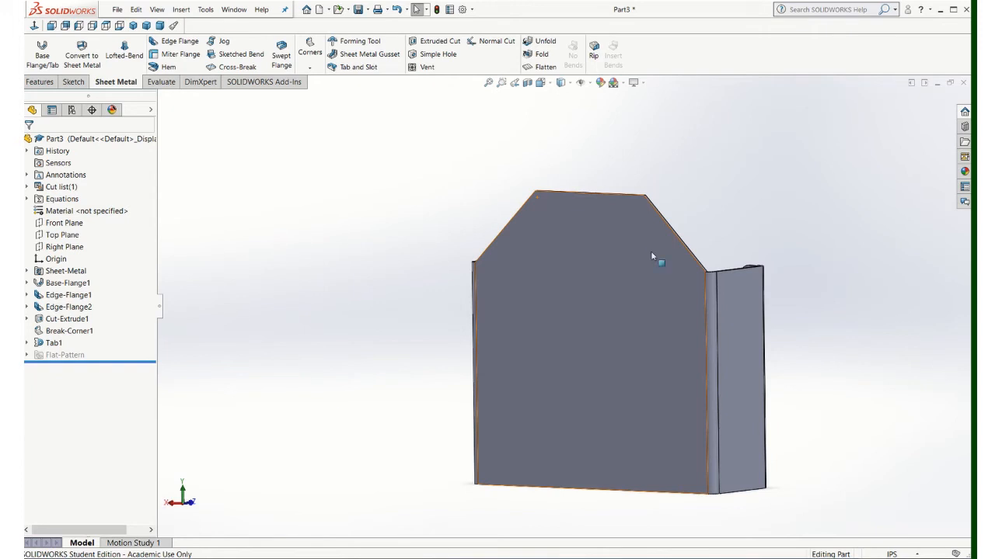
click(73, 82)
click(38, 48)
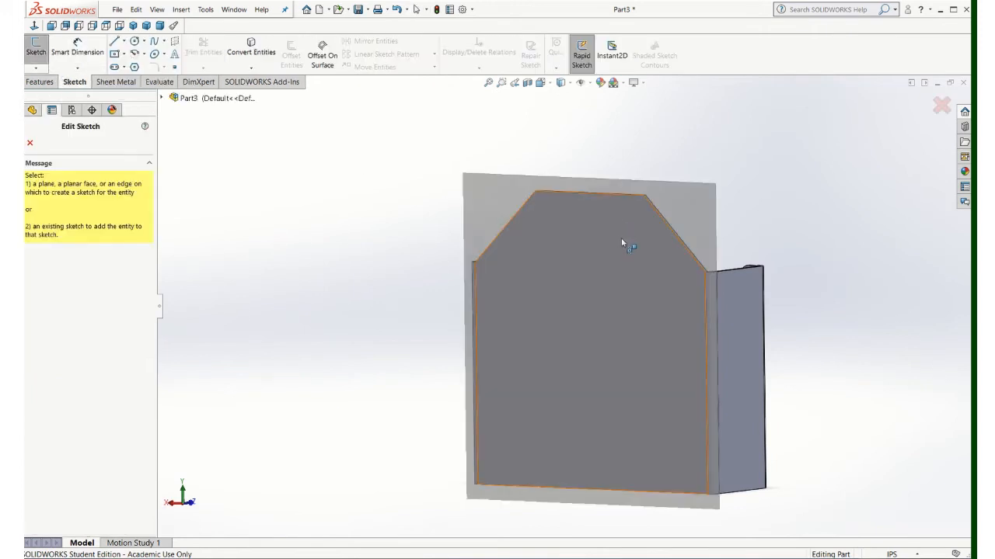
click(620, 238)
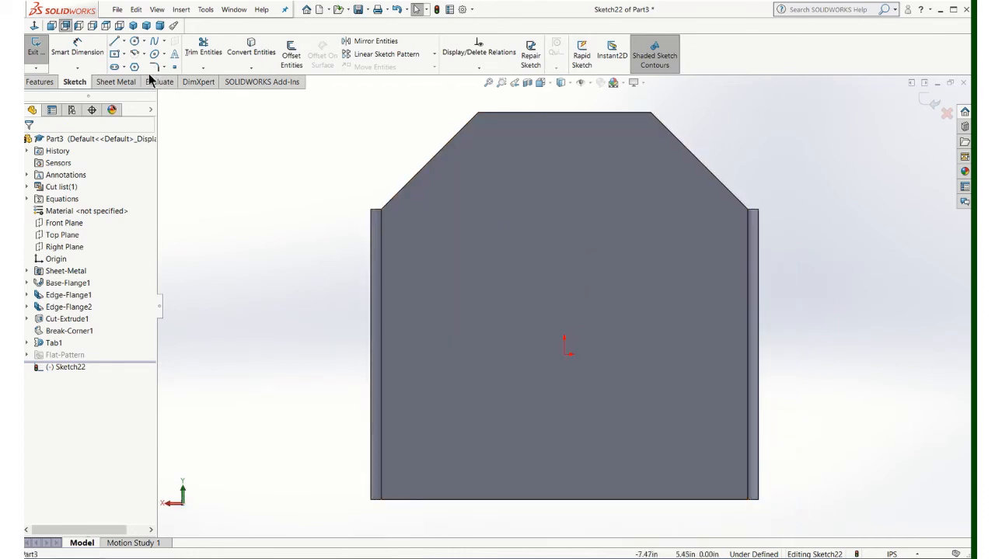
click(114, 41)
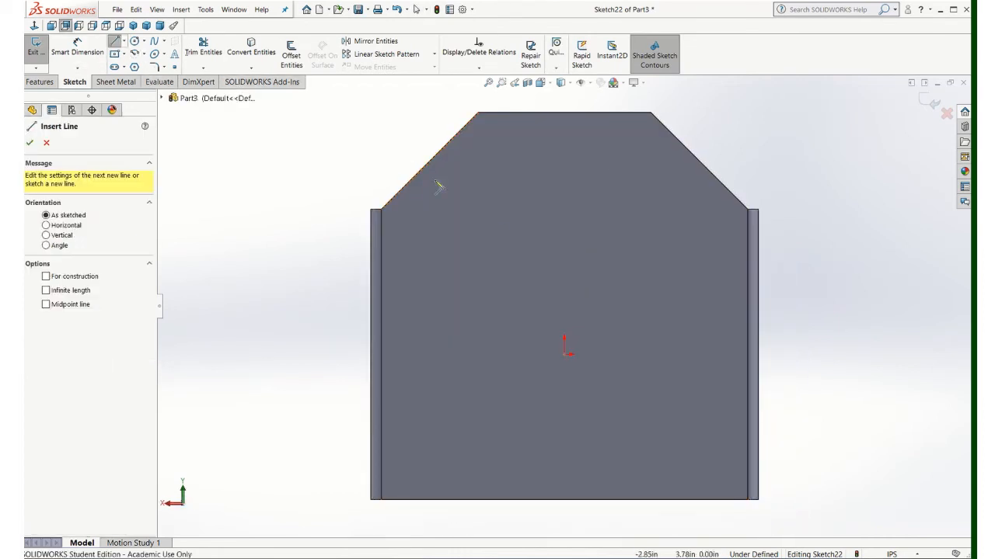
click(419, 202)
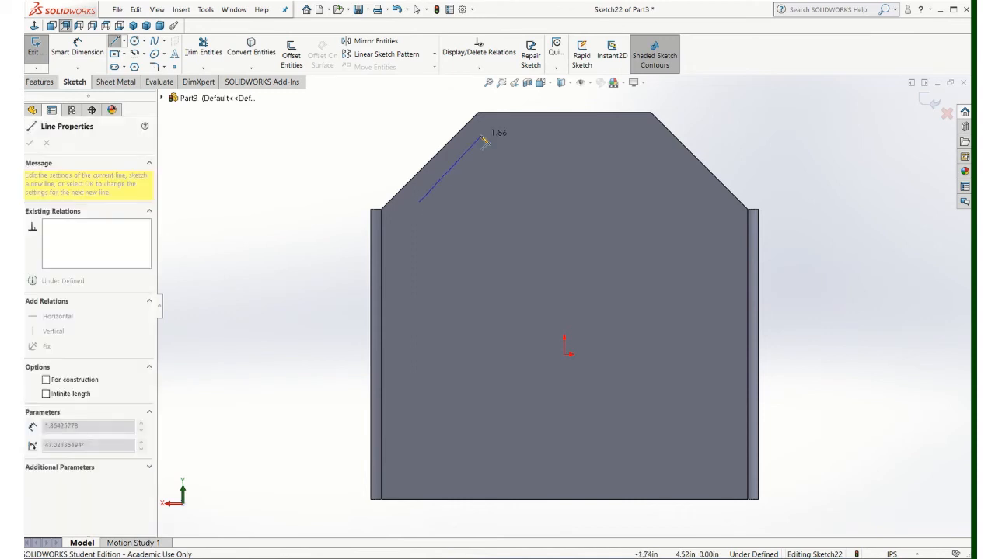
click(479, 135)
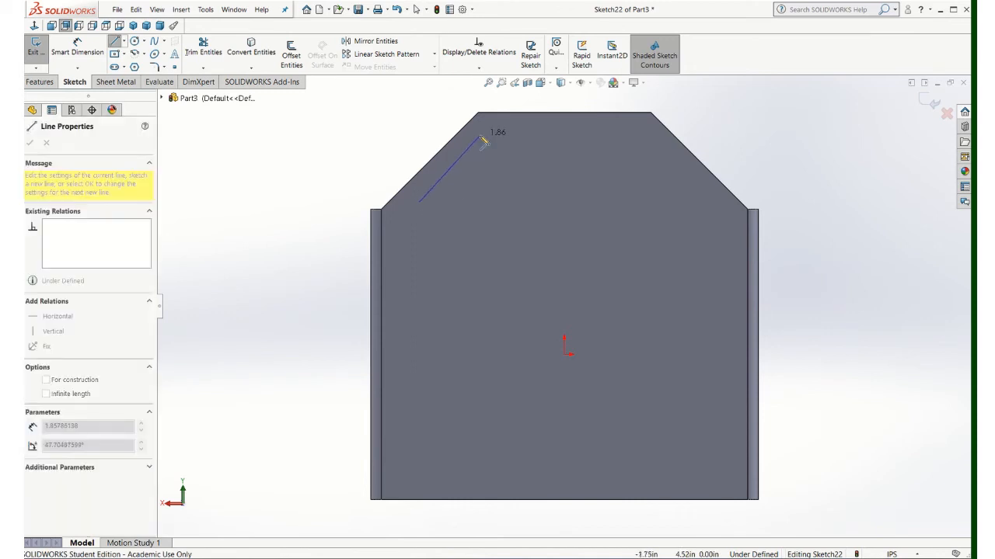
click(635, 128)
click(702, 201)
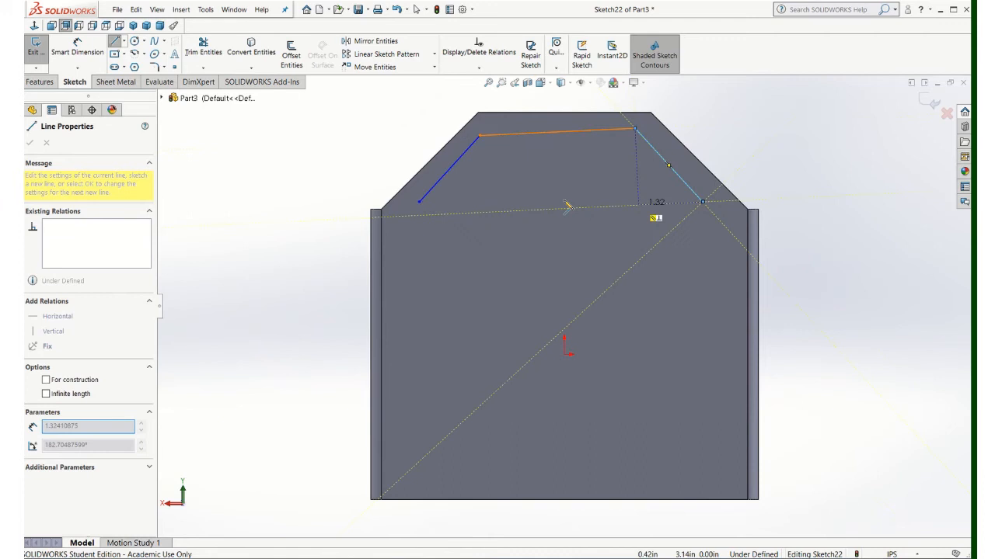
click(420, 201)
click(419, 202)
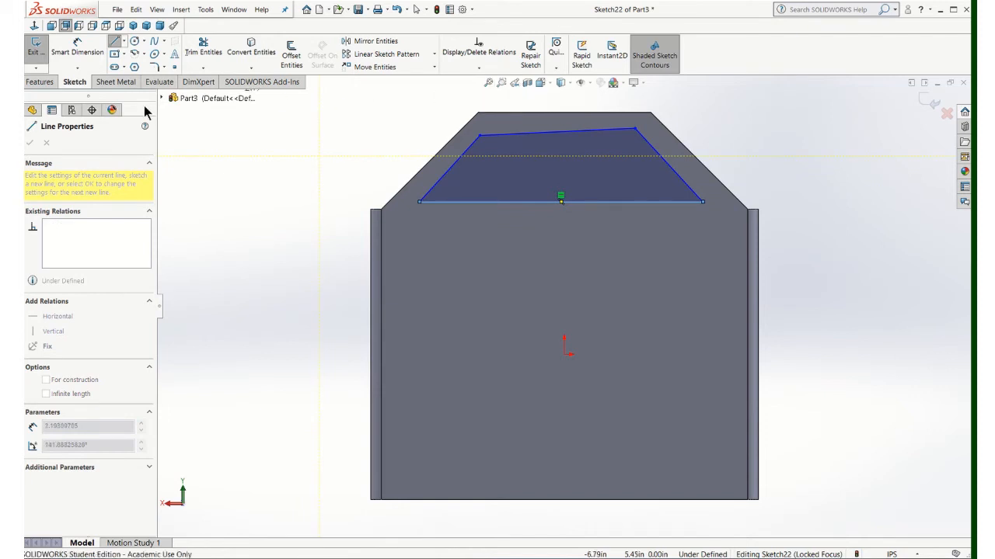
key(Escape)
Make the trapezoid's upper side parallel to the tab's upper edge.
click(475, 68)
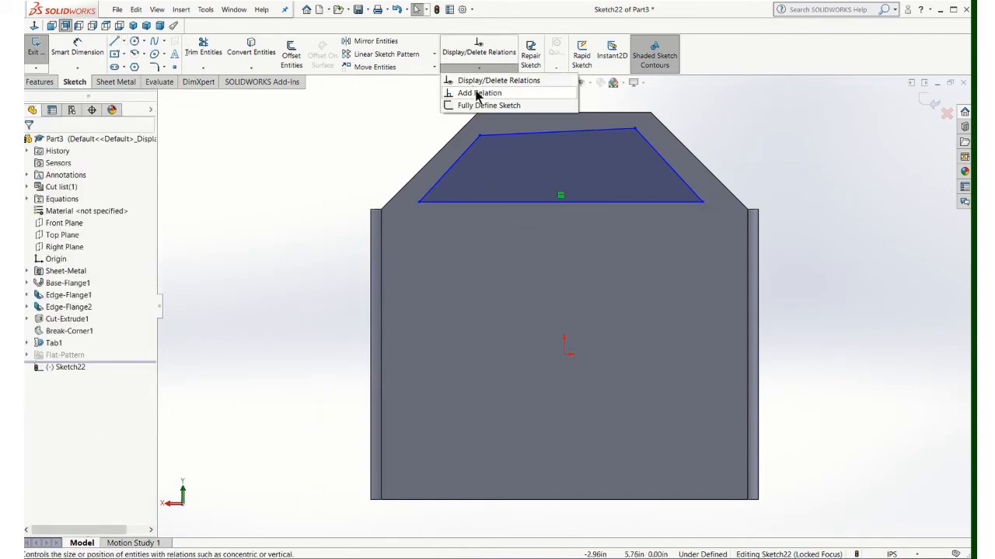
click(475, 92)
click(541, 114)
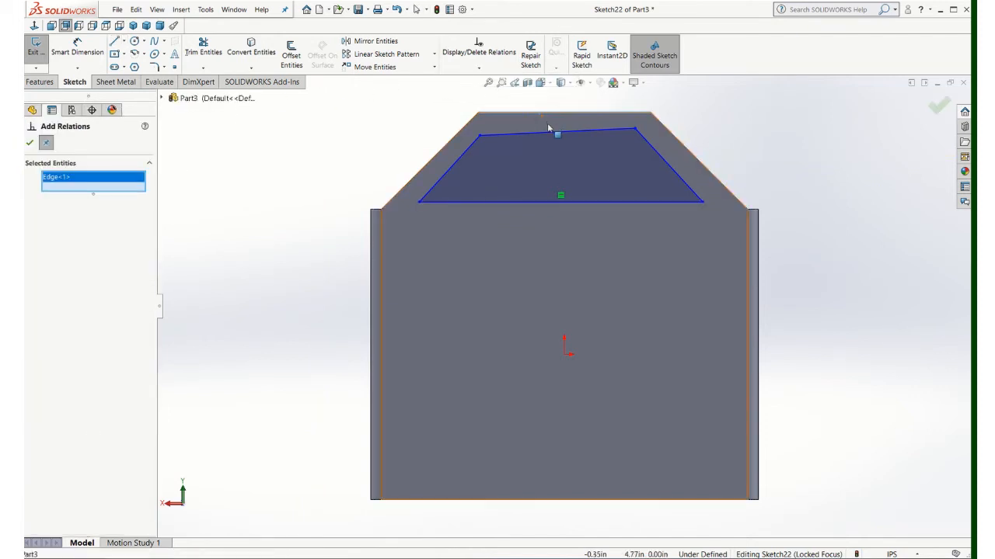
click(553, 132)
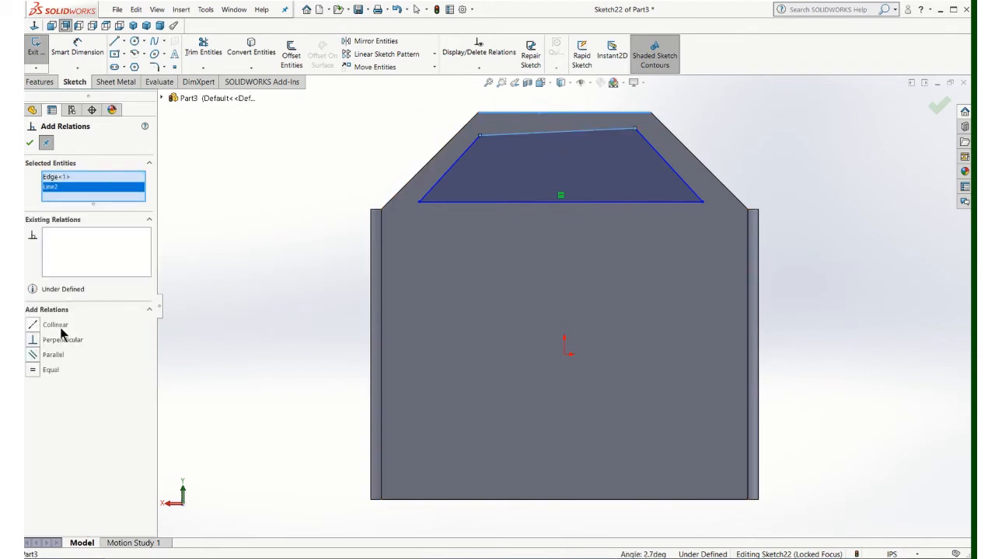
click(36, 357)
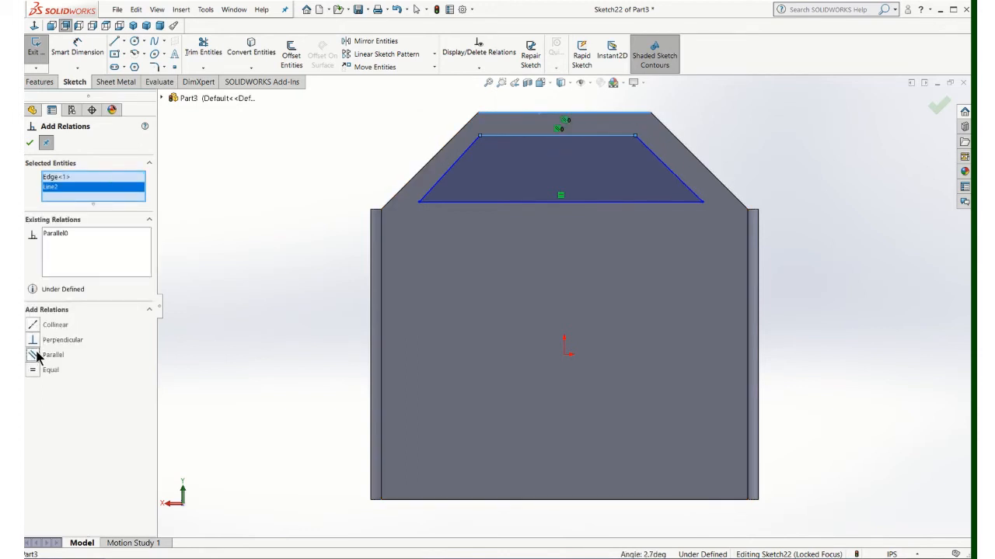
Make both slanted sides of the trapezoid parallel to the tab's neighbouring slanted edges, and close the relations.
click(435, 159)
click(457, 161)
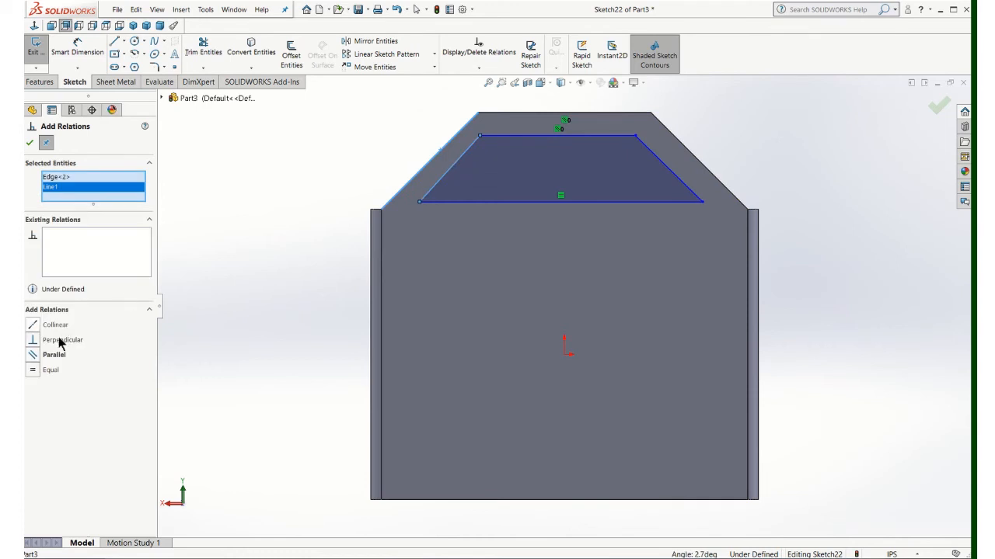
click(35, 357)
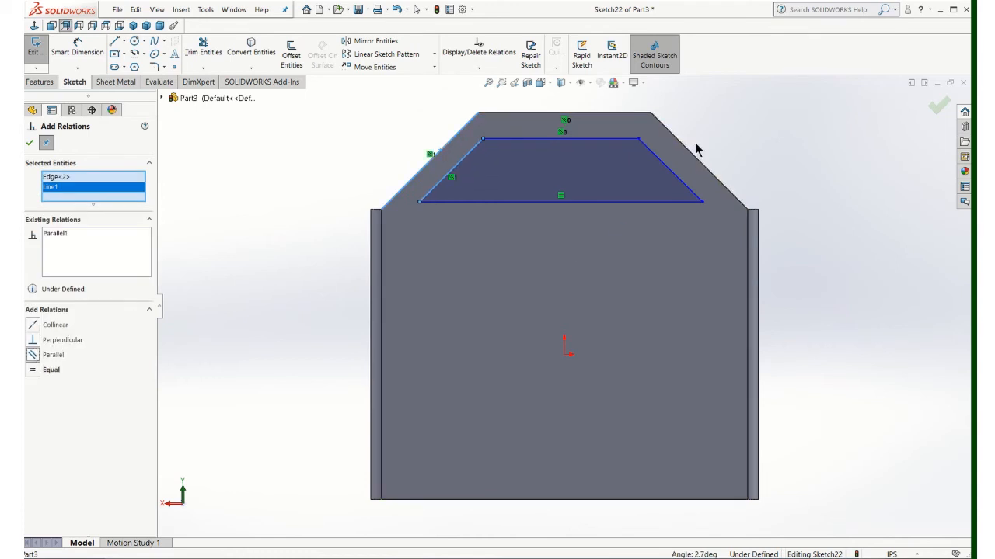
click(703, 166)
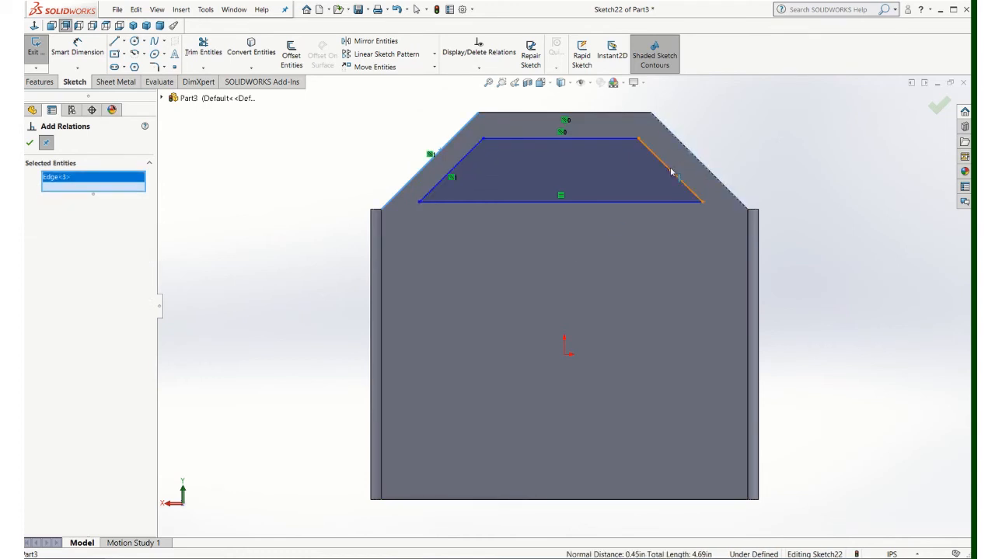
click(675, 175)
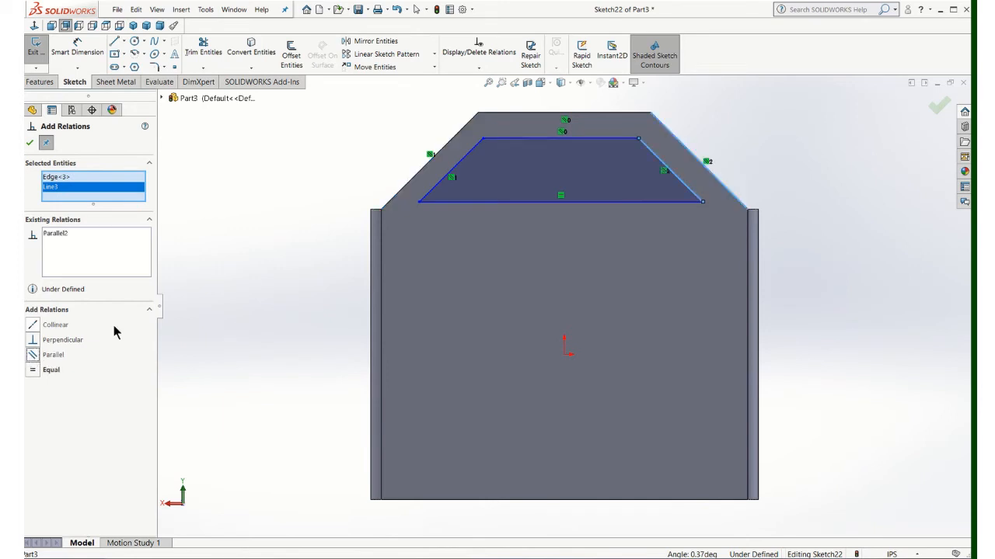
click(536, 115)
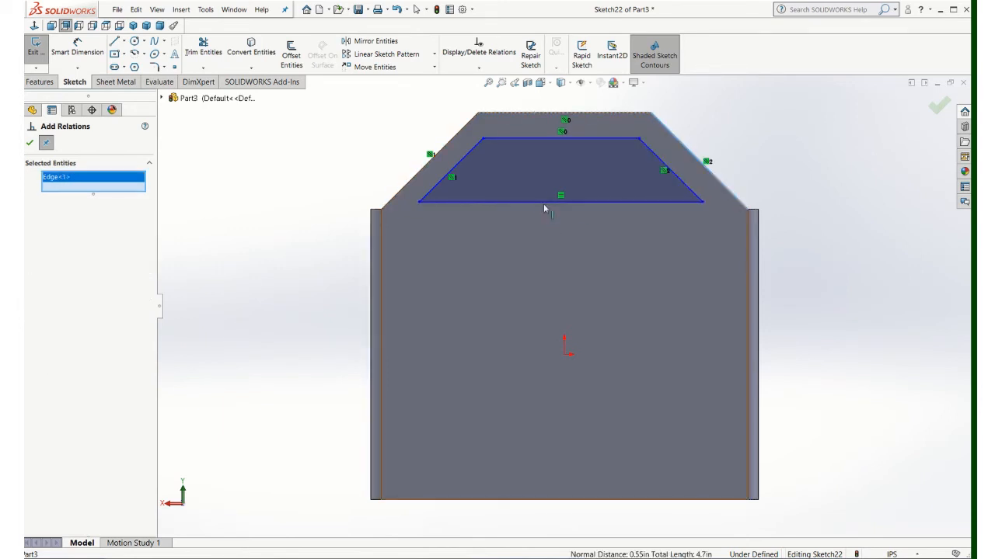
click(544, 202)
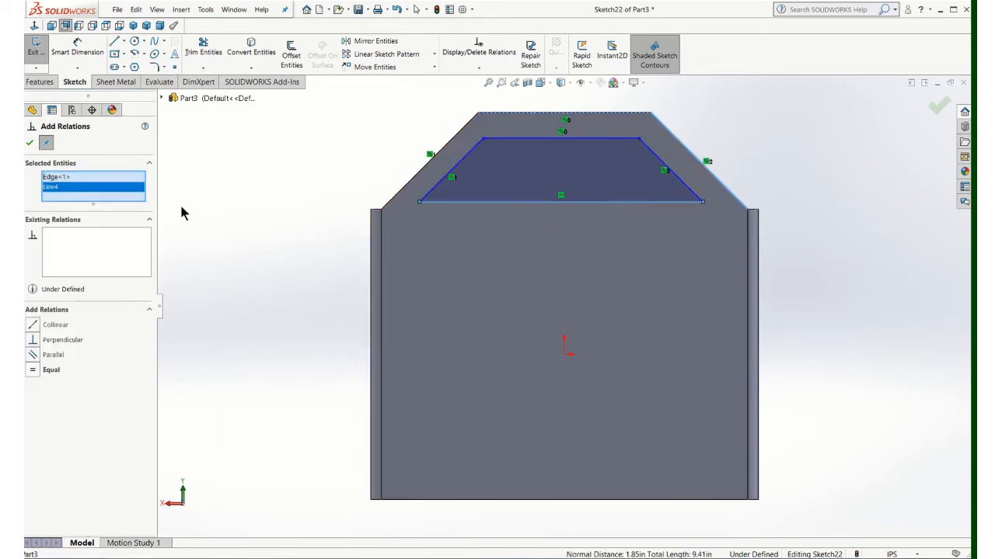
click(31, 144)
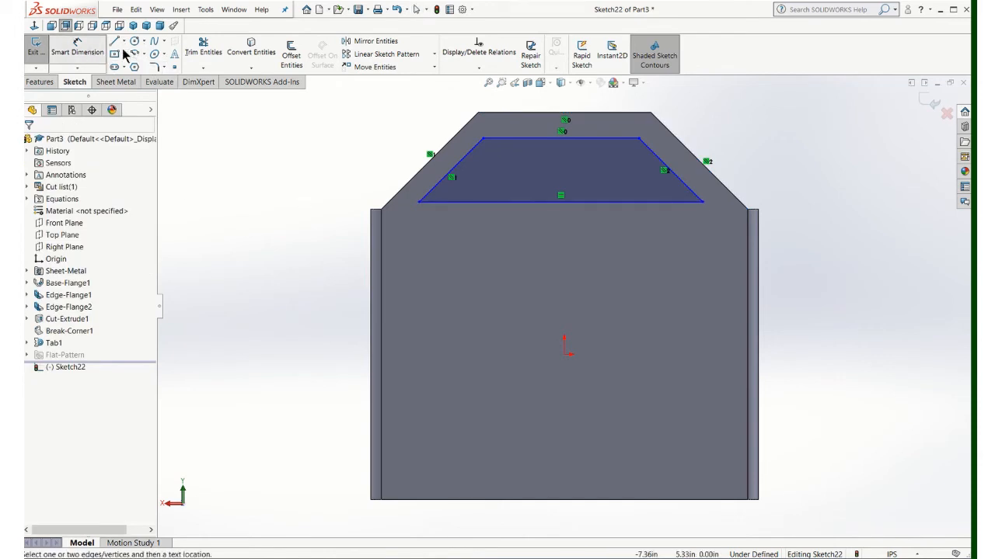
Dimension the distance between the tab's upper edge and the trapezoid's upper side as 0.5 in.
click(521, 112)
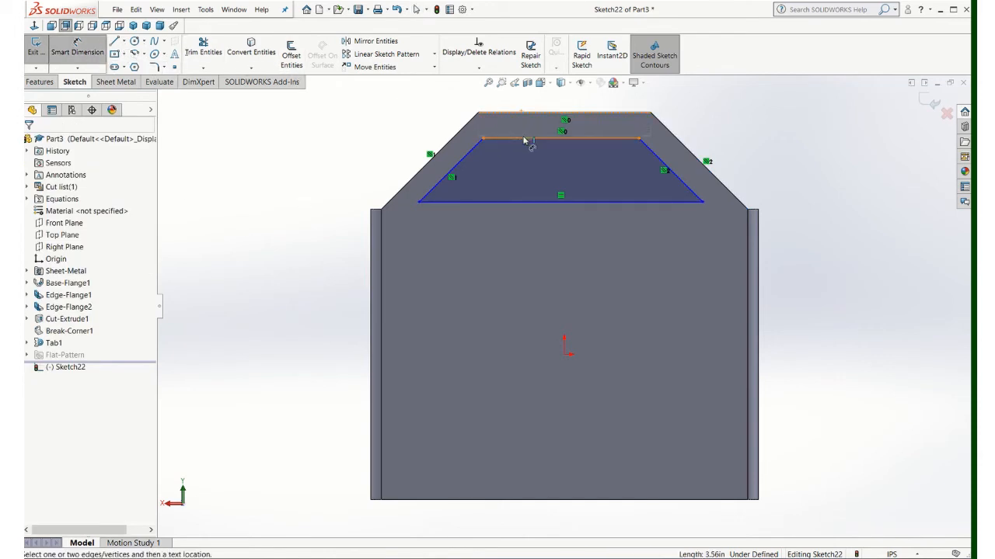
click(524, 140)
click(335, 125)
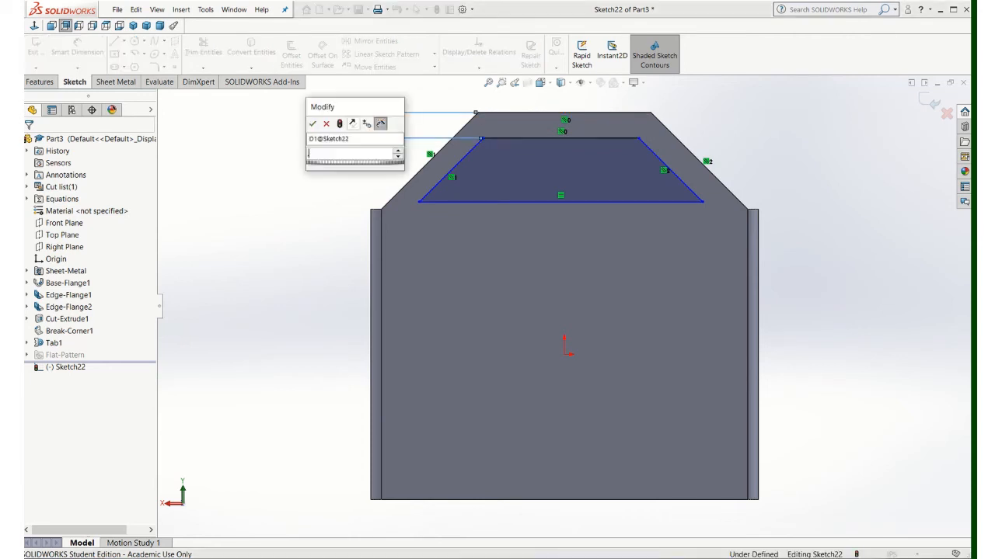
text(.5)
key(Return)
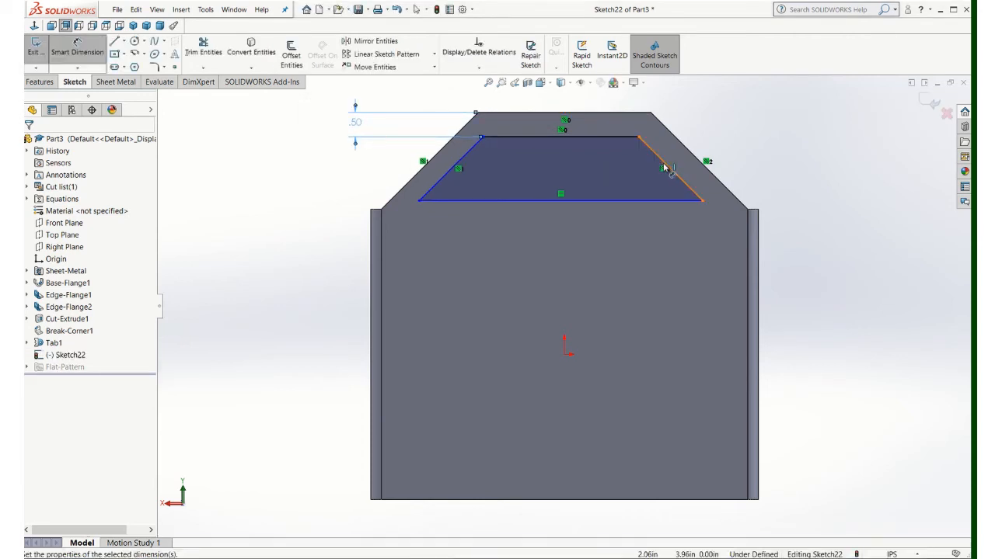
Dimension both slanted sides of the trapezoid 0.5 in from the tab's slanted edges.
click(666, 168)
click(686, 148)
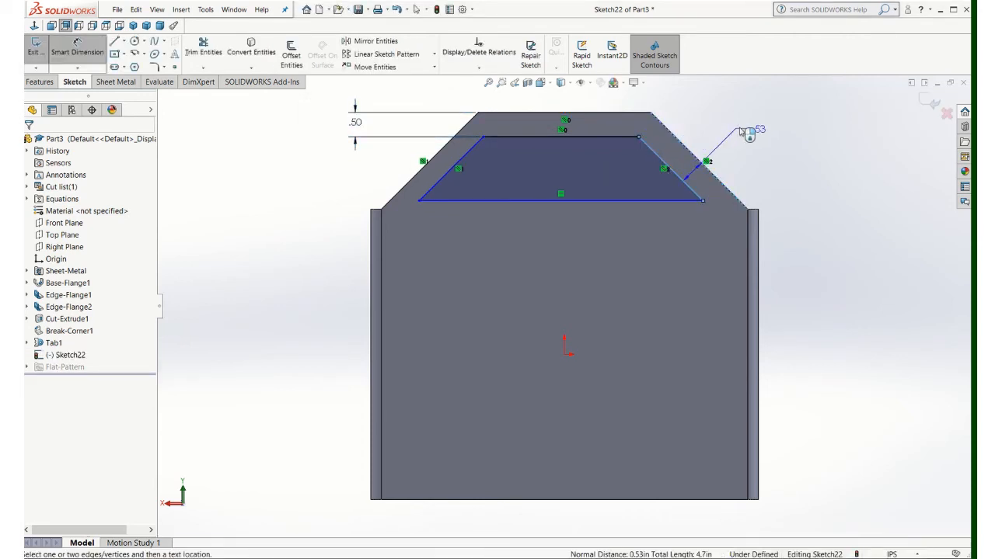
click(753, 126)
key(Return)
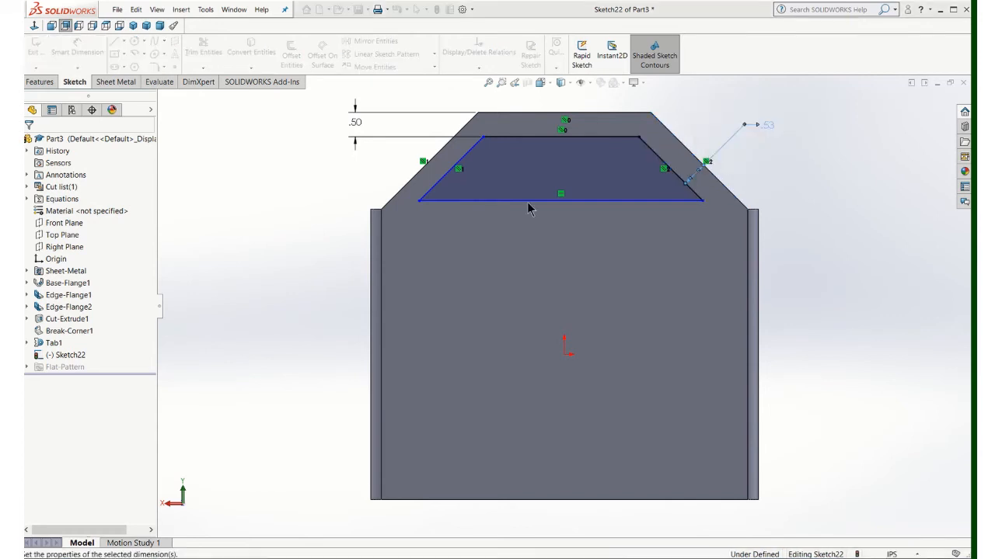
click(454, 166)
click(406, 184)
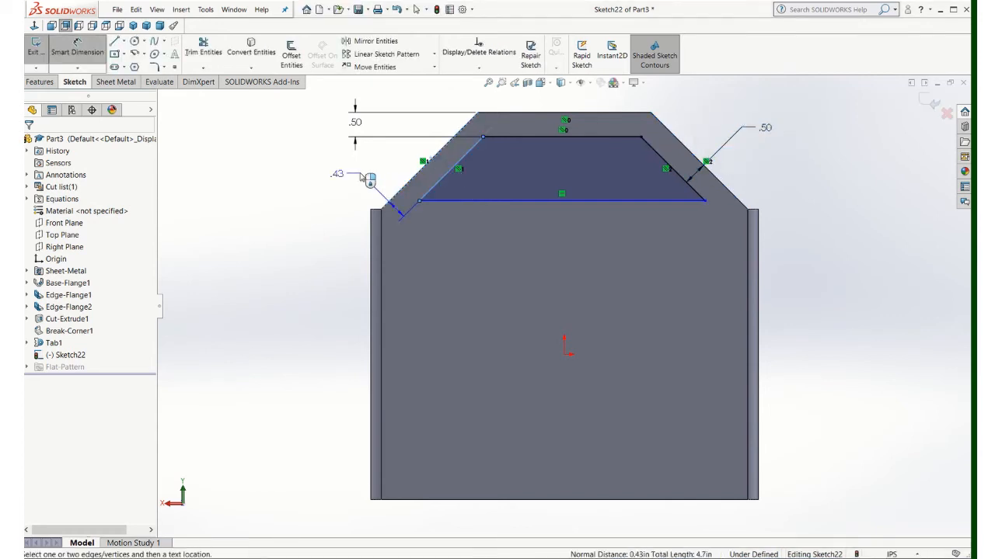
click(362, 174)
text(.5)
key(Return)
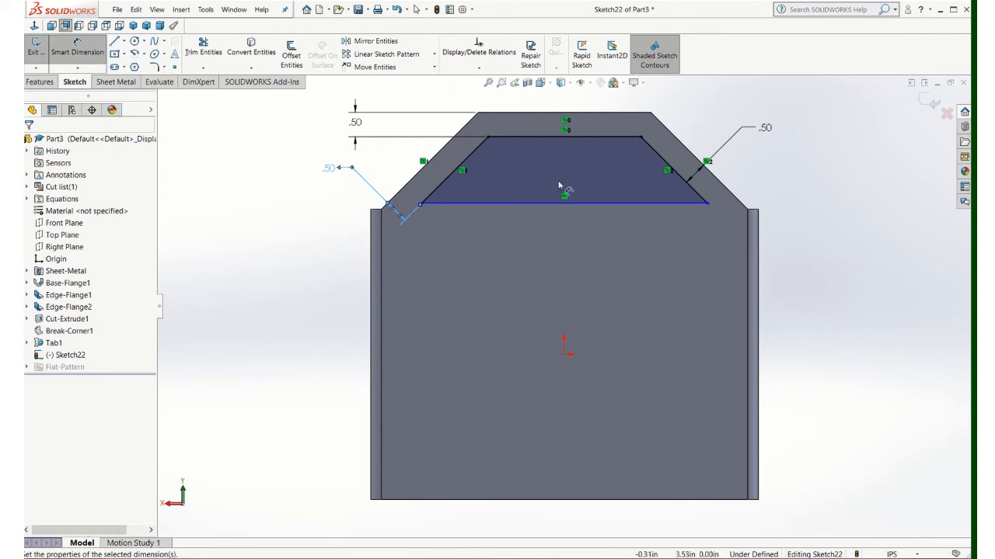
Dimension the trapezoid's height between its horizontal sides as 1.25 in and finish the sketch.
click(617, 138)
click(544, 203)
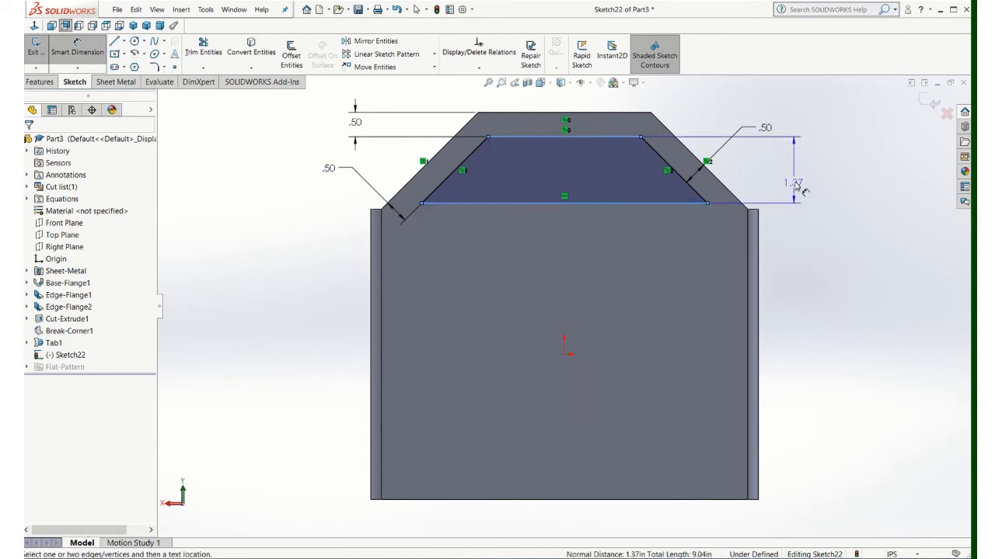
click(808, 174)
text(1.25)
key(Return)
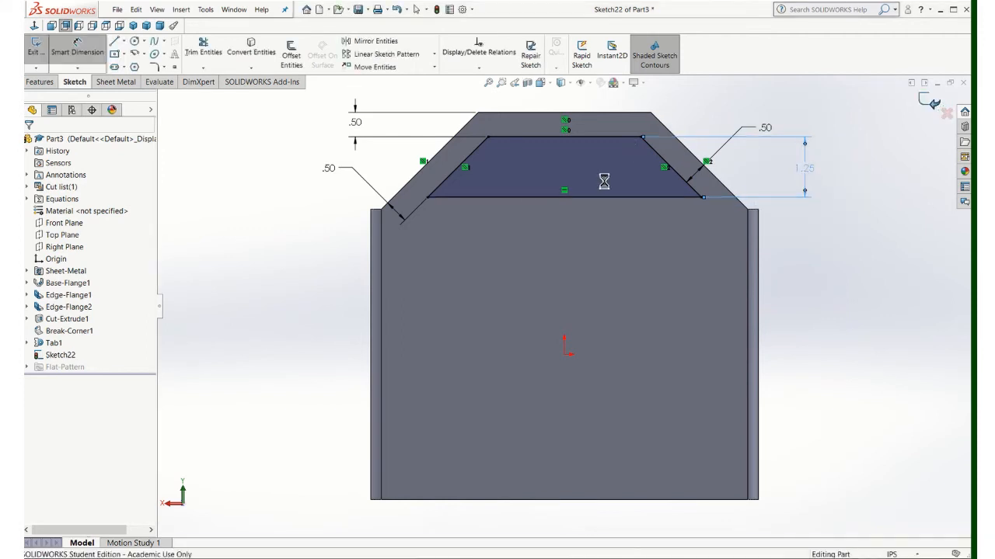
click(935, 103)
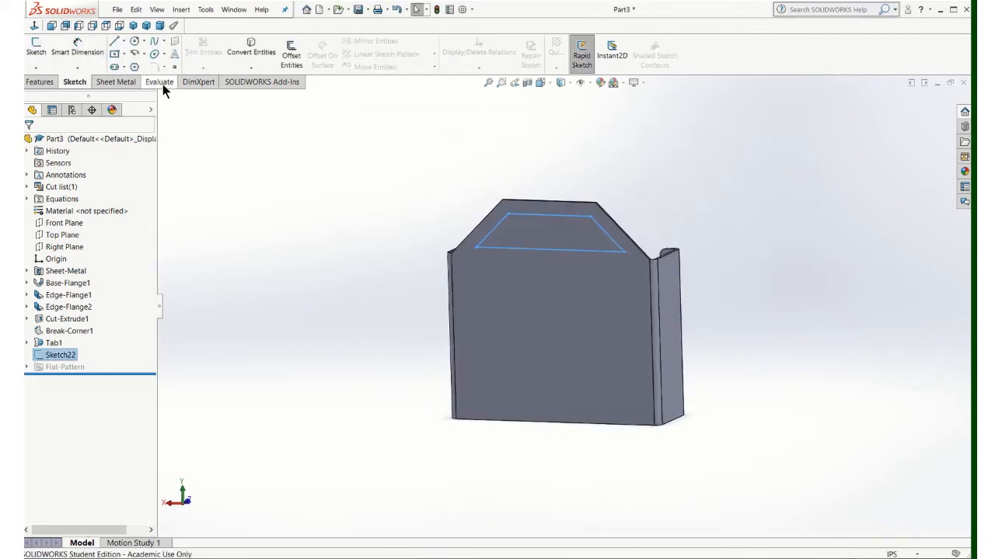
Cut the trapezoid sketch through the tab with an Extruded Cut using the Up To Next end condition.
click(49, 81)
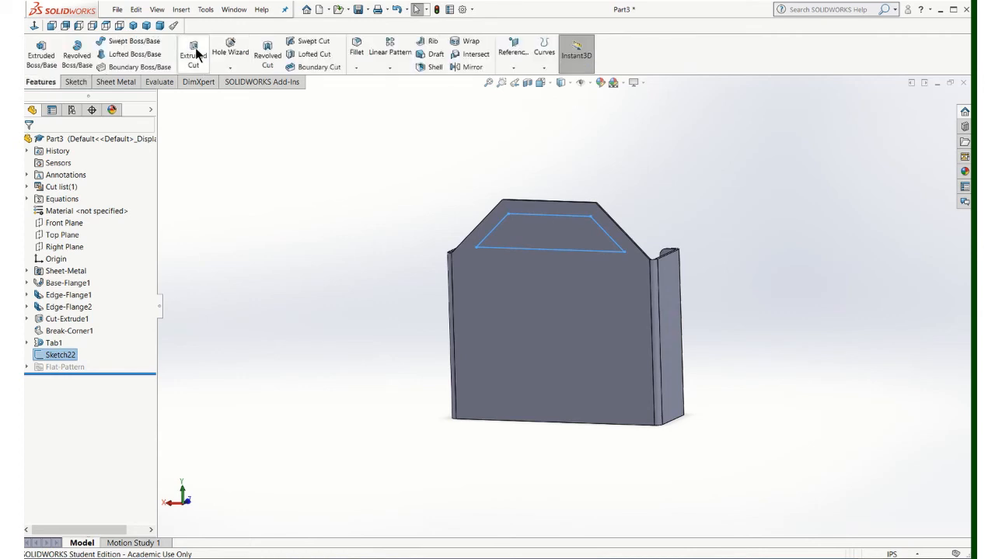
click(193, 55)
middle_drag(519, 235, 363, 233)
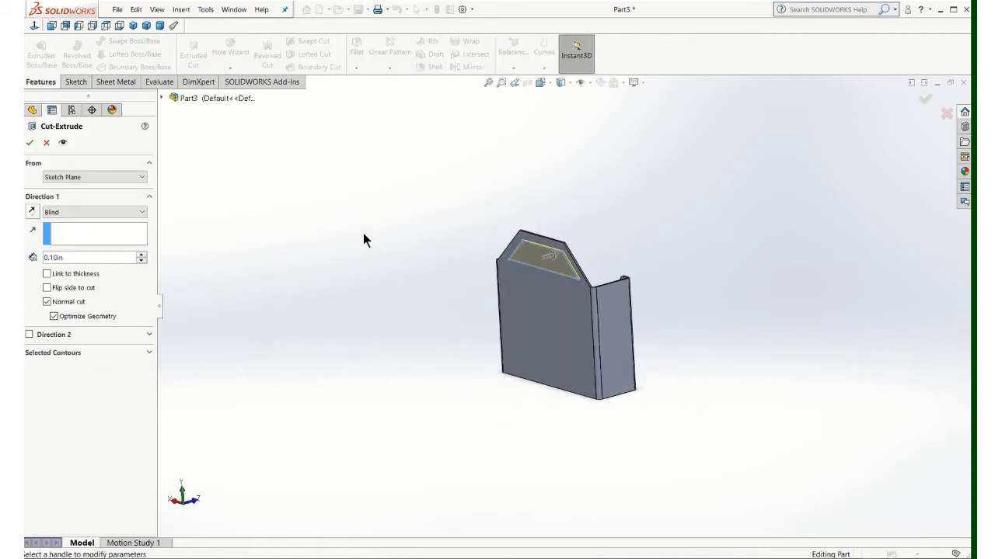
click(132, 210)
click(75, 241)
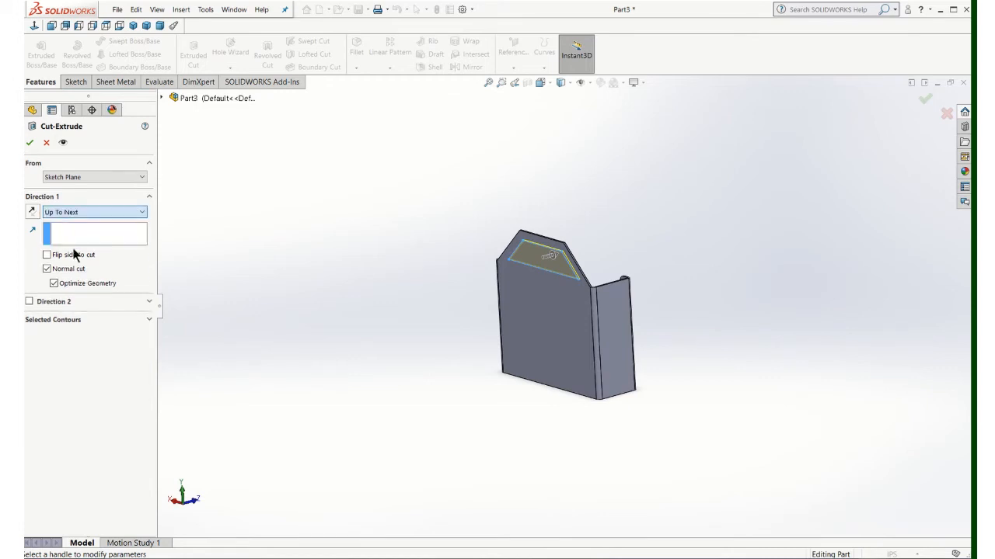
click(29, 142)
Start a new sketch on the outer face of the side flange without visible cutouts.
middle_drag(666, 356, 697, 351)
scroll(628, 337, down, 5)
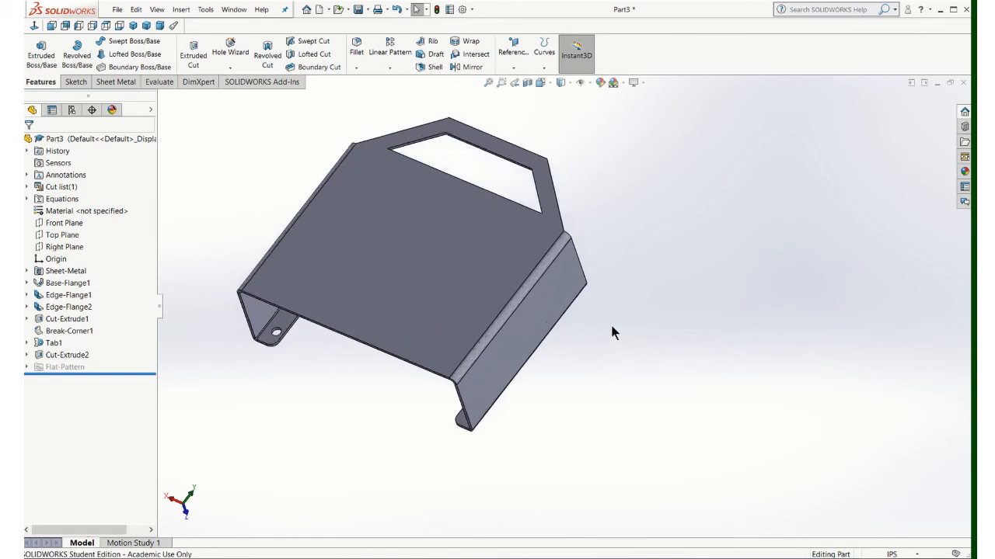
scroll(610, 332, up, 3)
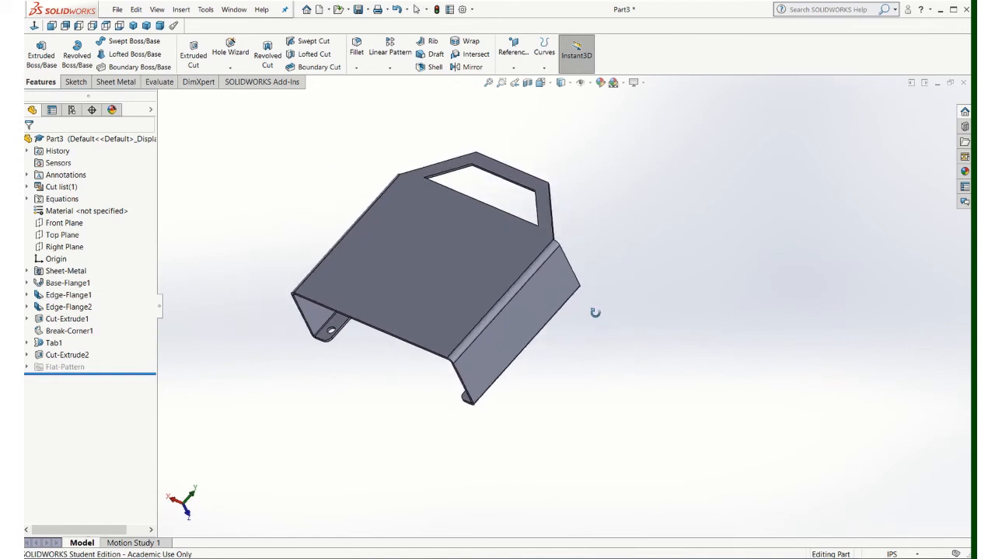
click(75, 82)
click(39, 49)
click(503, 308)
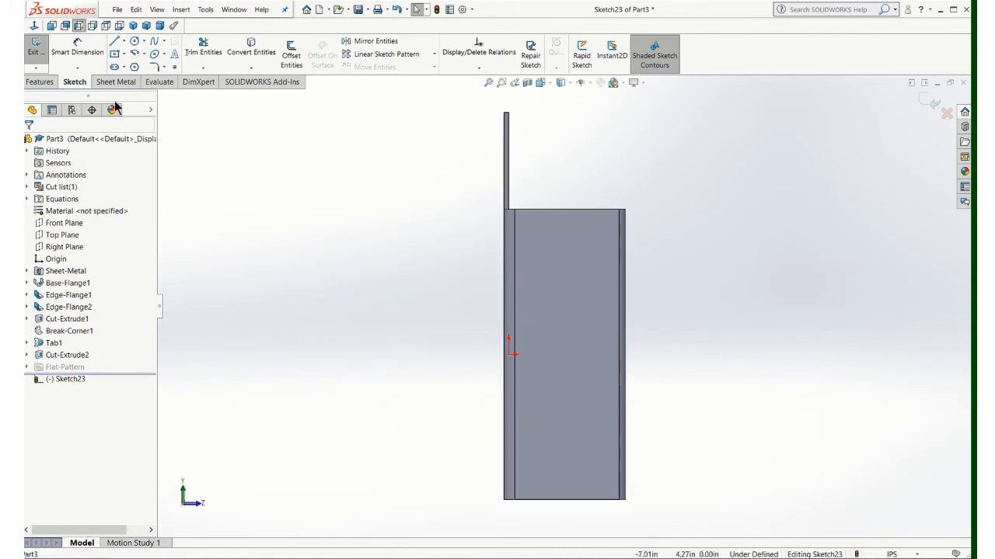
Sketch three separate circles in a vertical column along the side flange, the middle one with a radius of about 0.6 in.
click(134, 43)
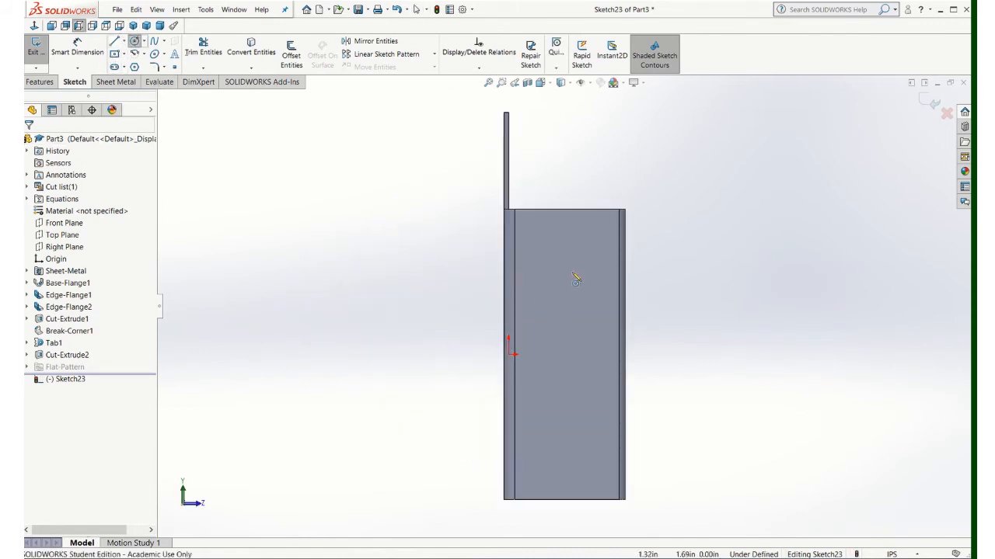
click(564, 258)
click(588, 263)
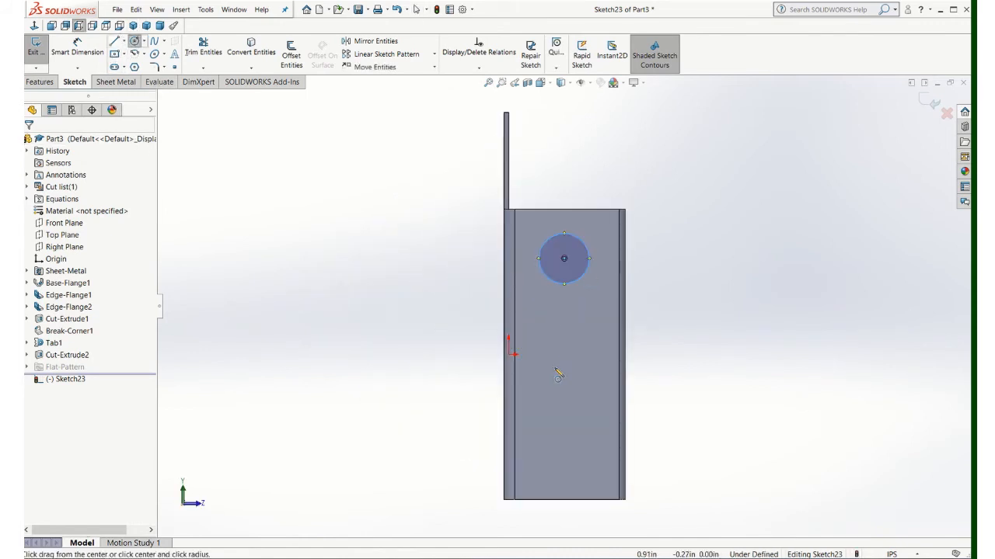
click(564, 364)
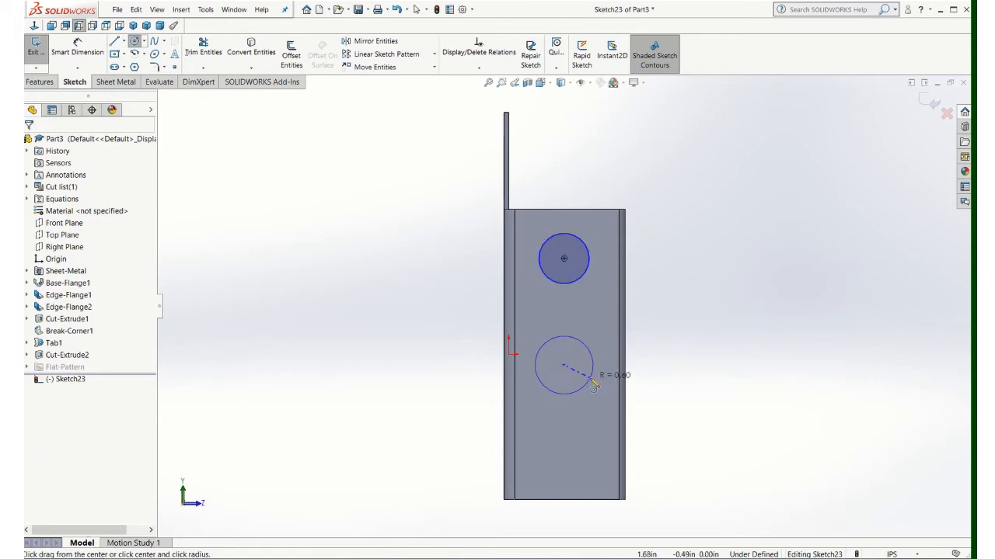
click(592, 371)
click(565, 462)
click(588, 462)
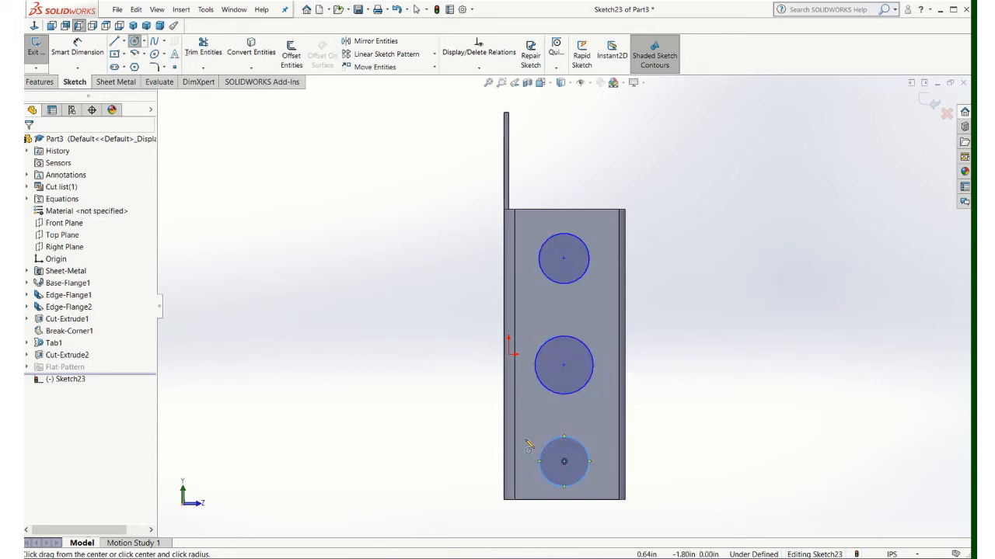
key(Escape)
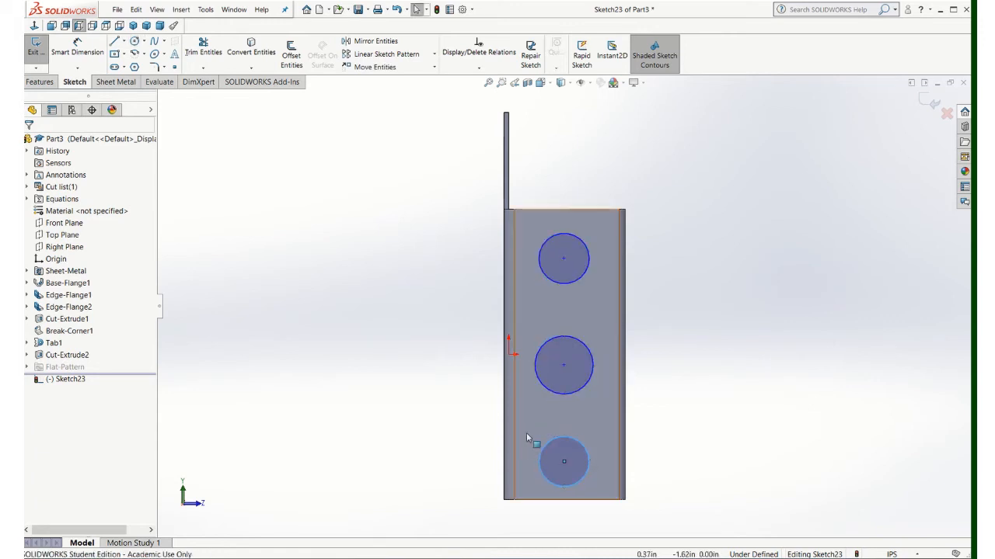
Dimension the upper circle's diameter as 1.375 in.
click(78, 49)
click(573, 234)
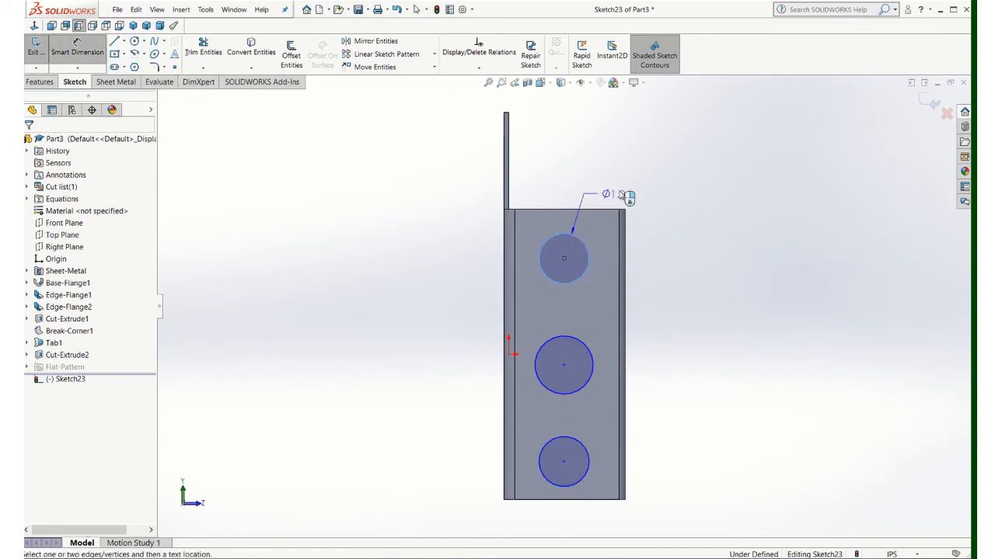
click(649, 172)
text(1.375)
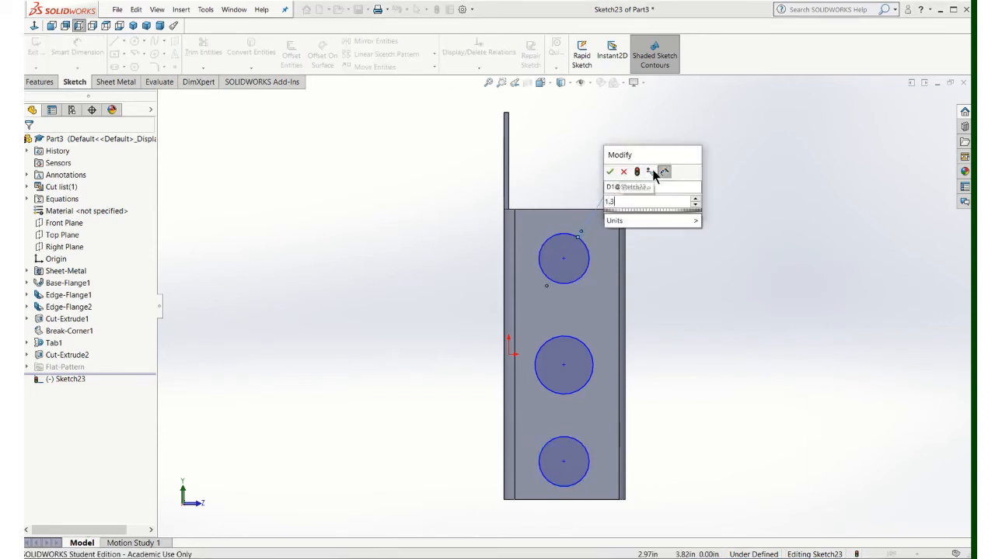
key(Return)
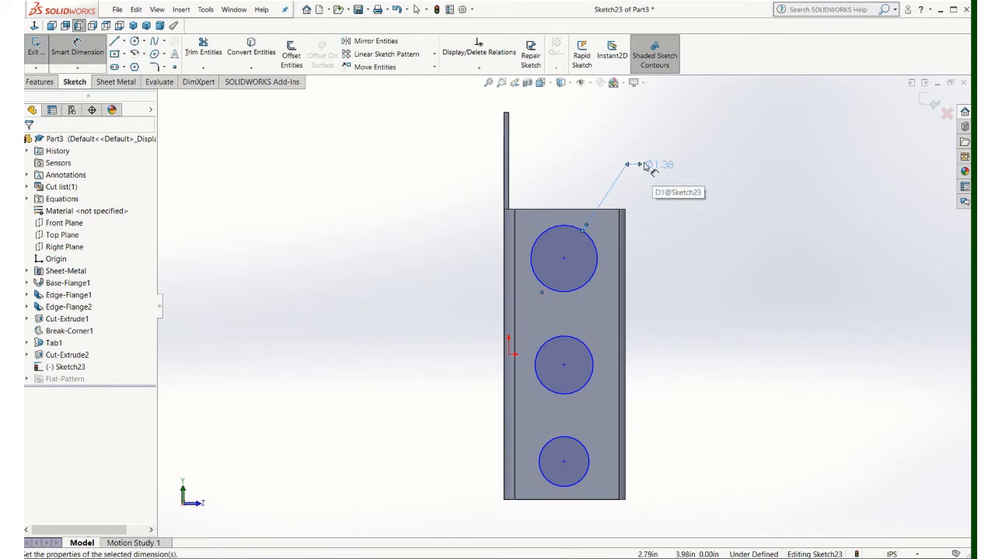
Add an Equal relation between the three circles on the flange.
click(478, 68)
click(469, 93)
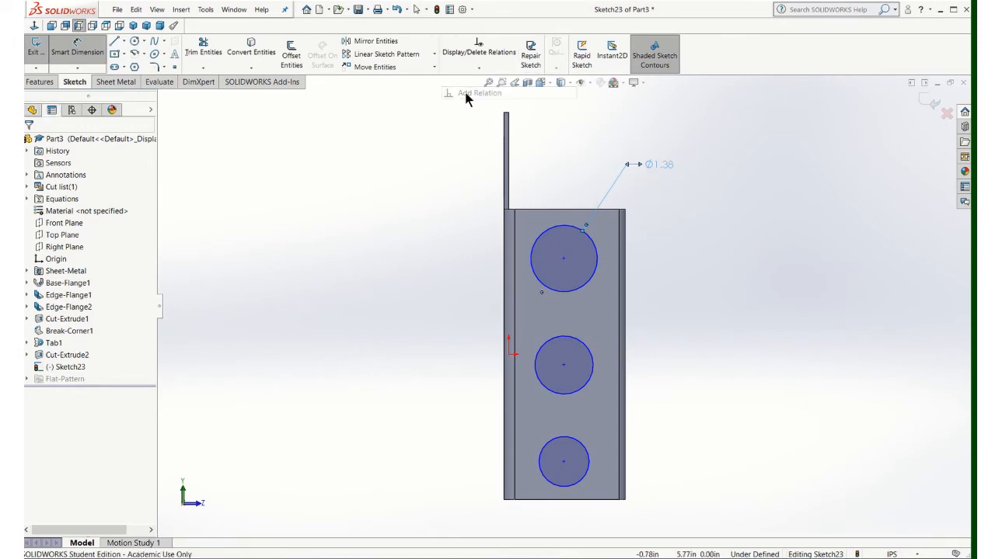
click(591, 243)
click(595, 362)
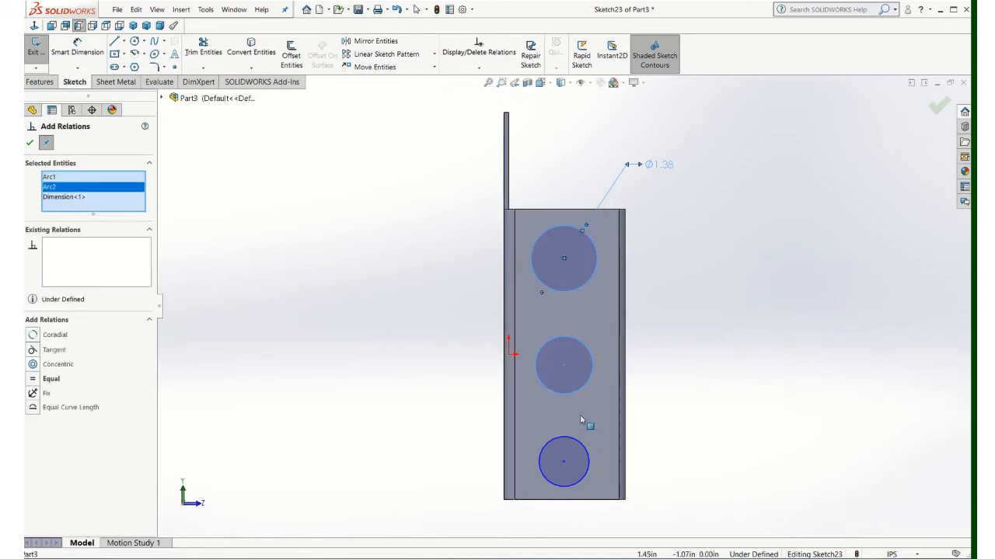
click(586, 451)
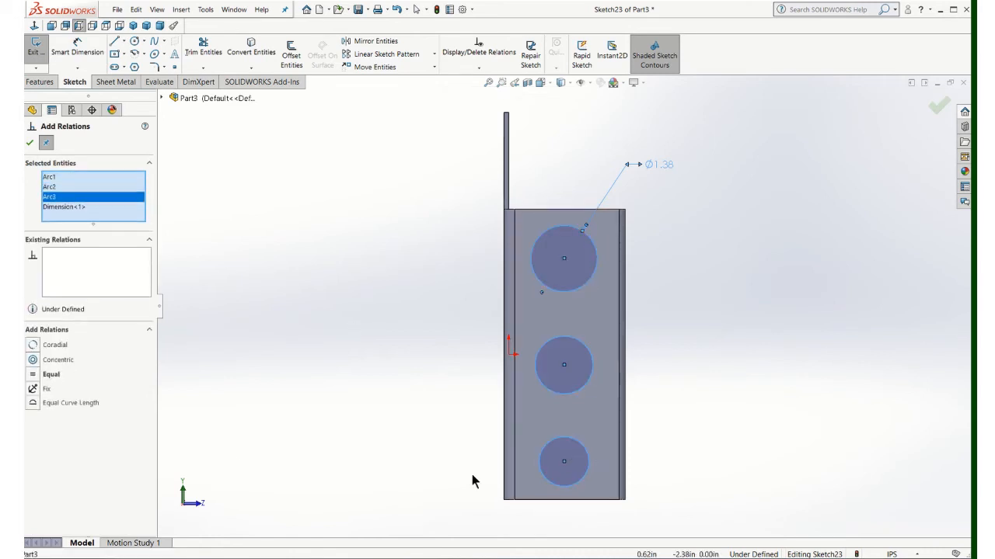
click(34, 375)
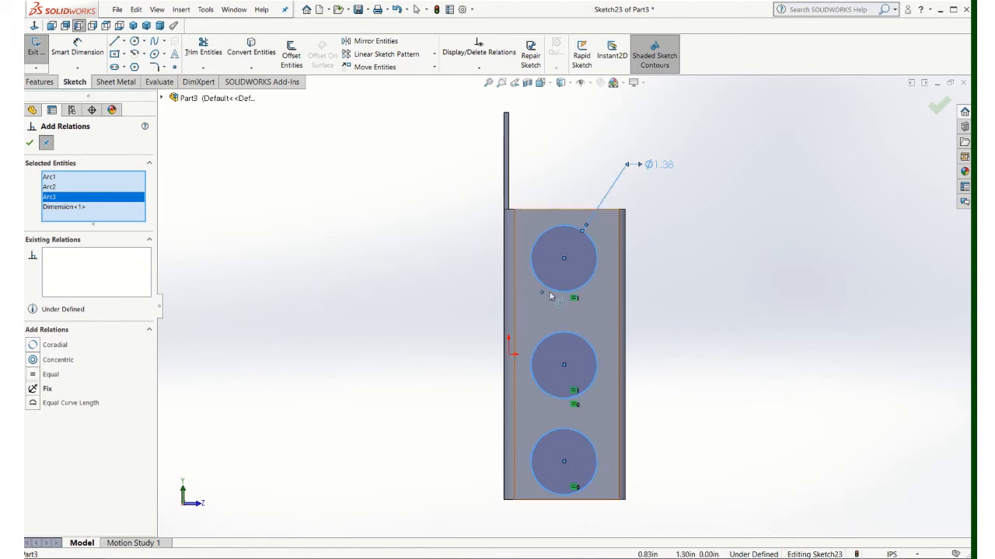
Align the three circle centers with a Vertical relation.
click(564, 259)
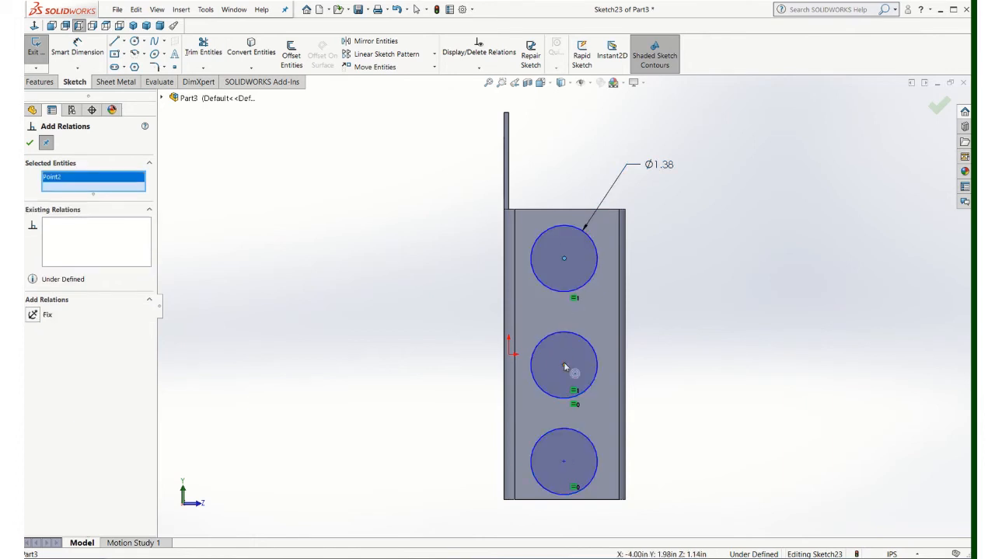
click(564, 366)
click(564, 463)
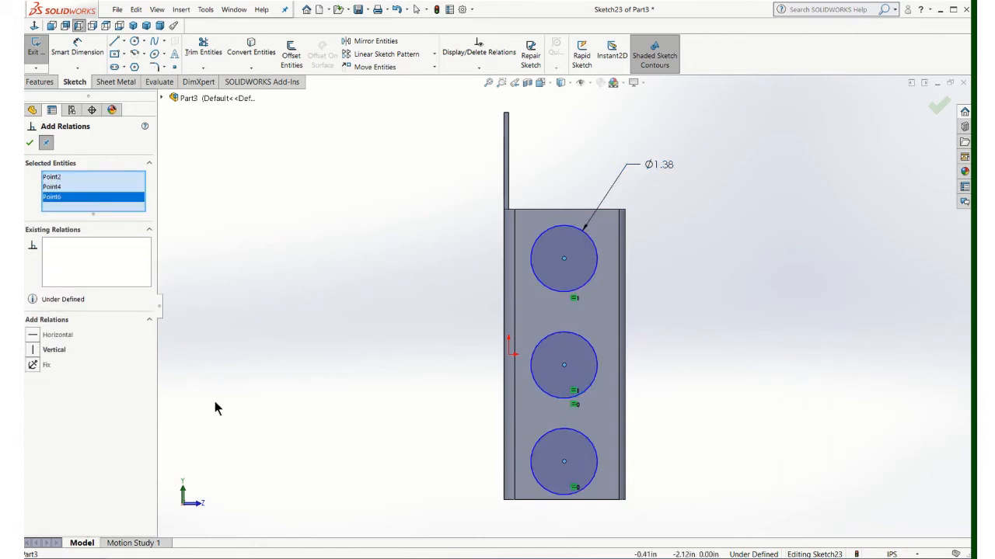
click(28, 144)
Dimension the lower circle's center 1.25 in from the flange's long edge farthest from the base.
click(64, 49)
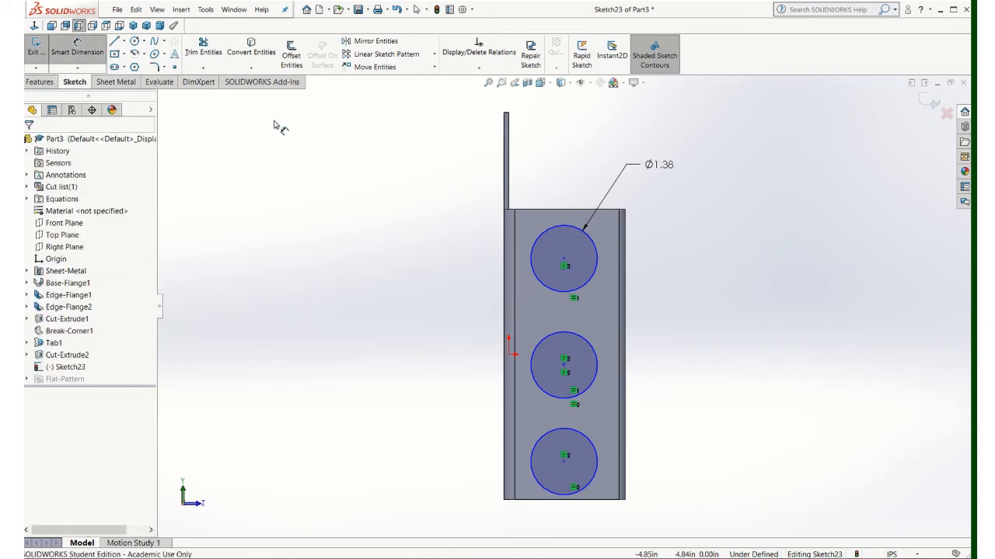
click(624, 423)
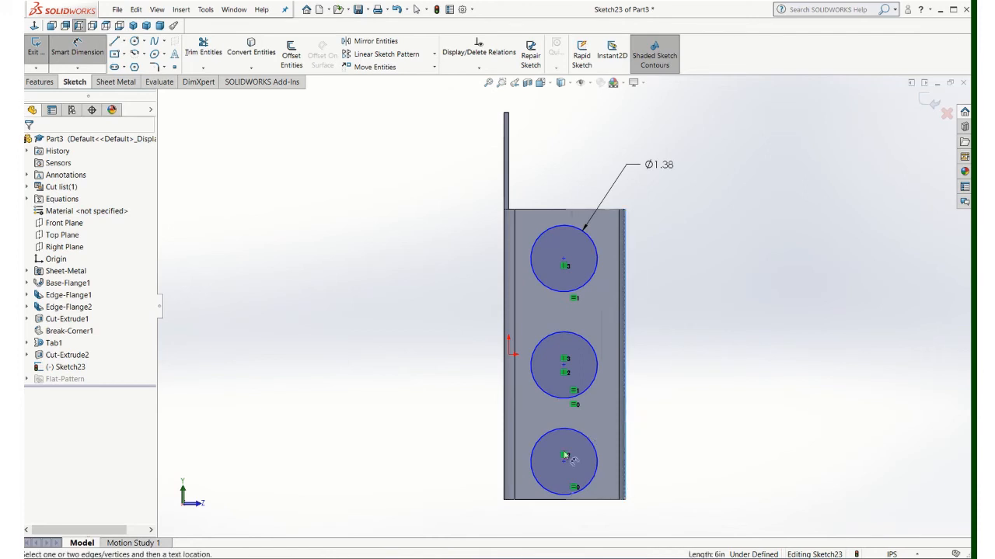
click(565, 464)
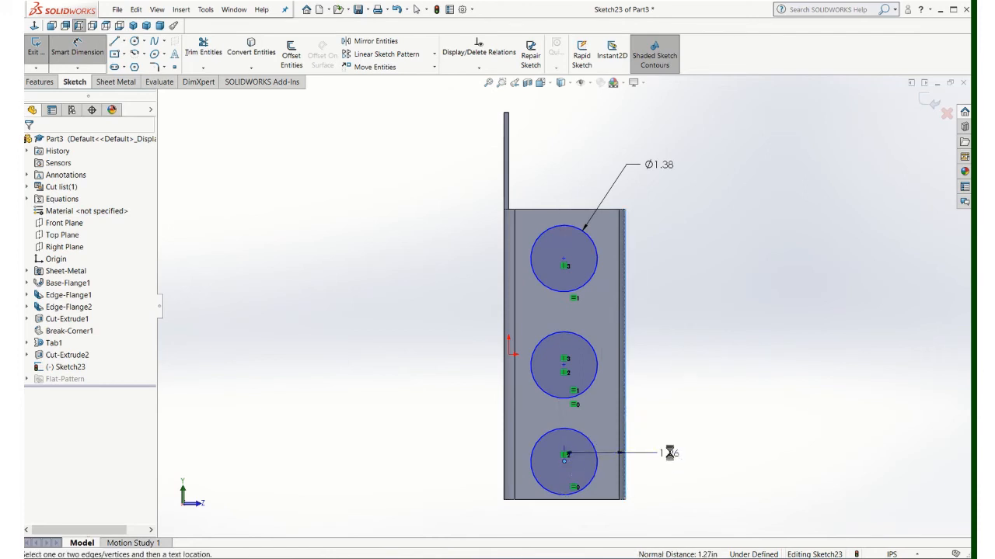
click(667, 454)
key(Return)
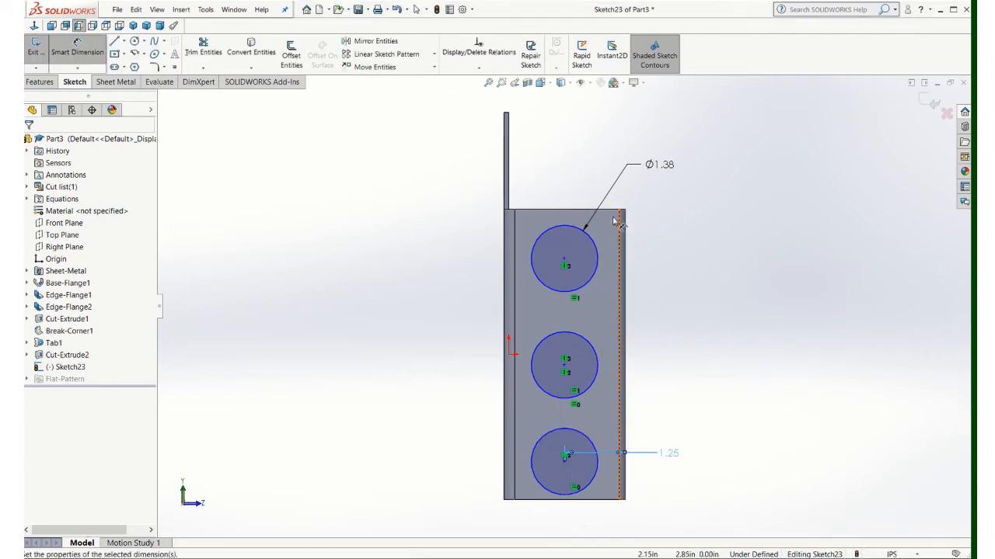
Dimension the upper circle's center 1 in below the flange's upper edge.
click(597, 211)
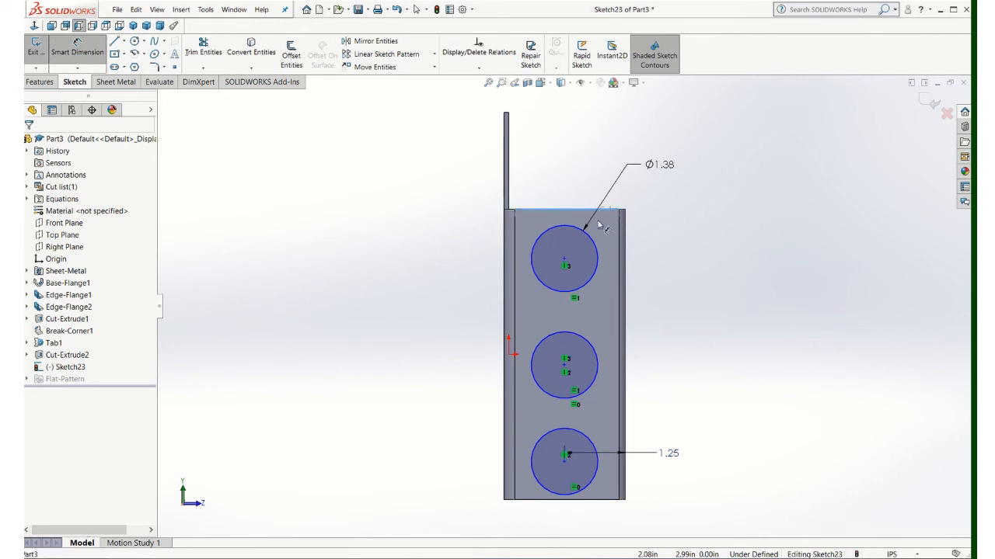
click(565, 262)
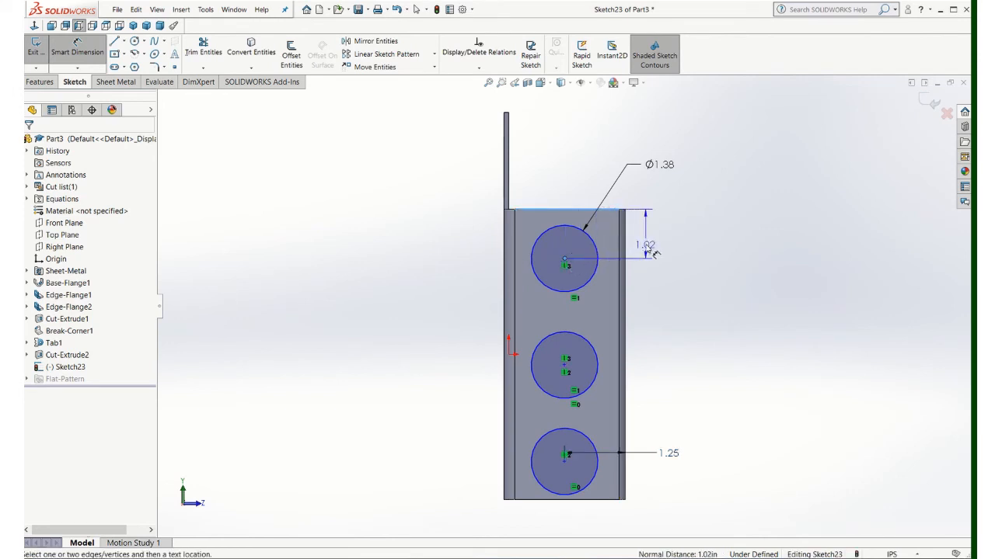
click(659, 243)
key(Return)
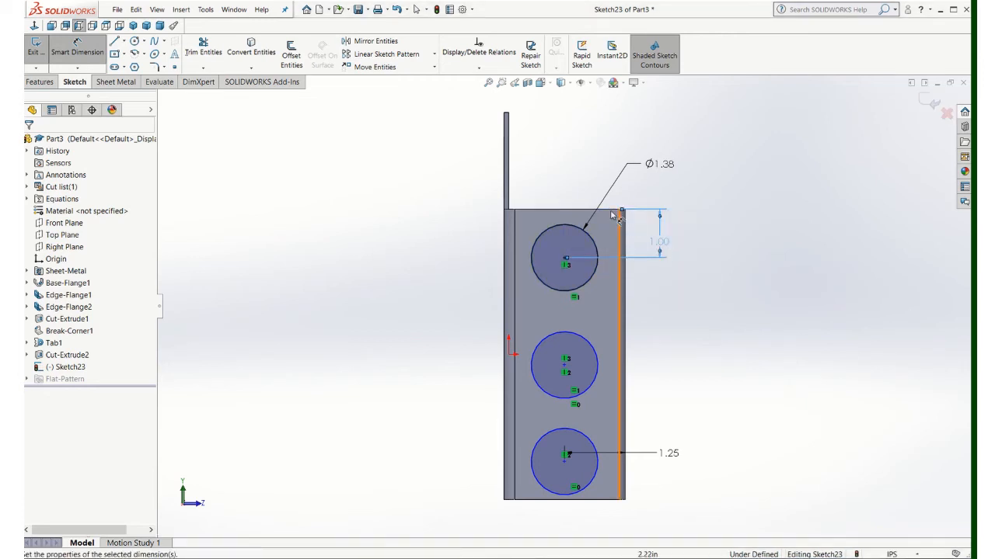
Dimension the middle circle's center 3 in below the flange's upper edge.
click(567, 366)
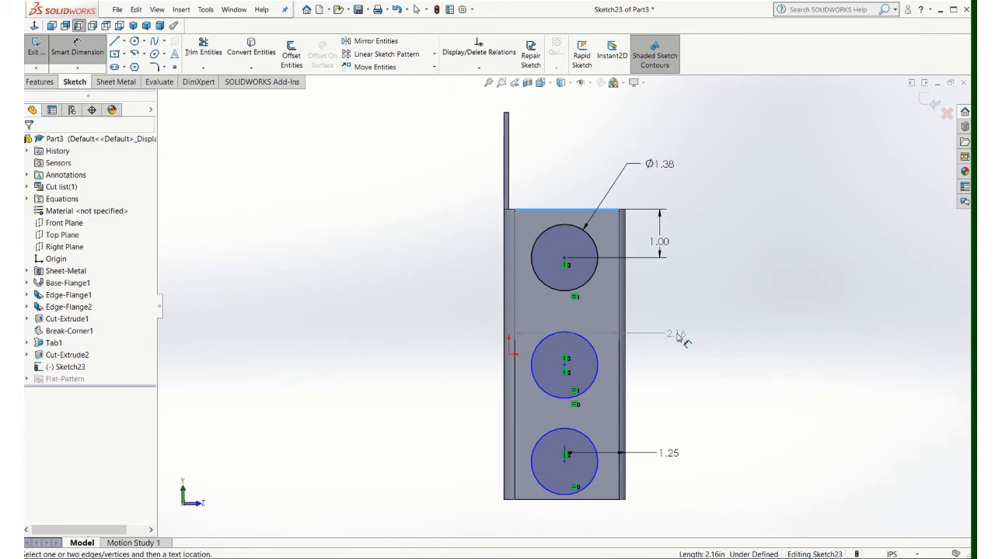
key(Escape)
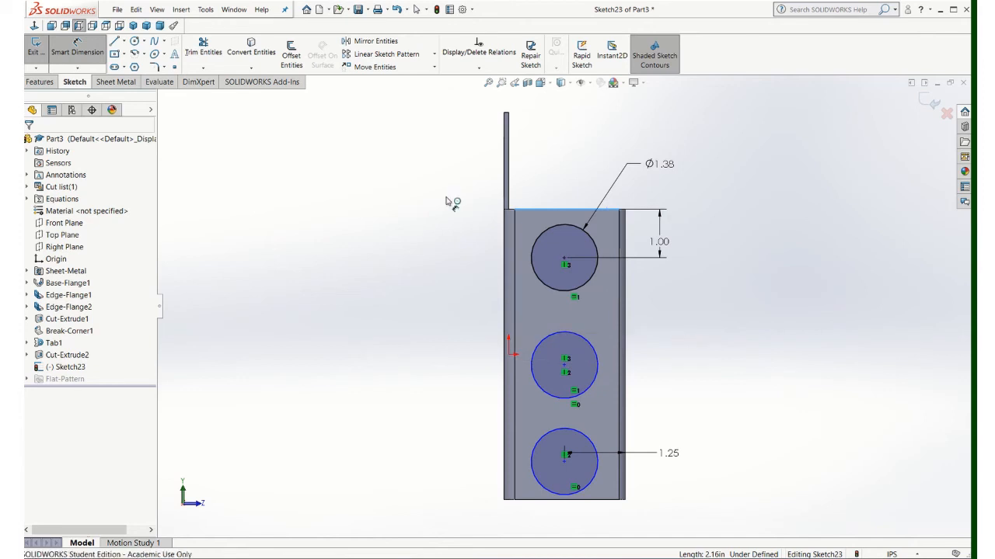
click(607, 211)
click(566, 367)
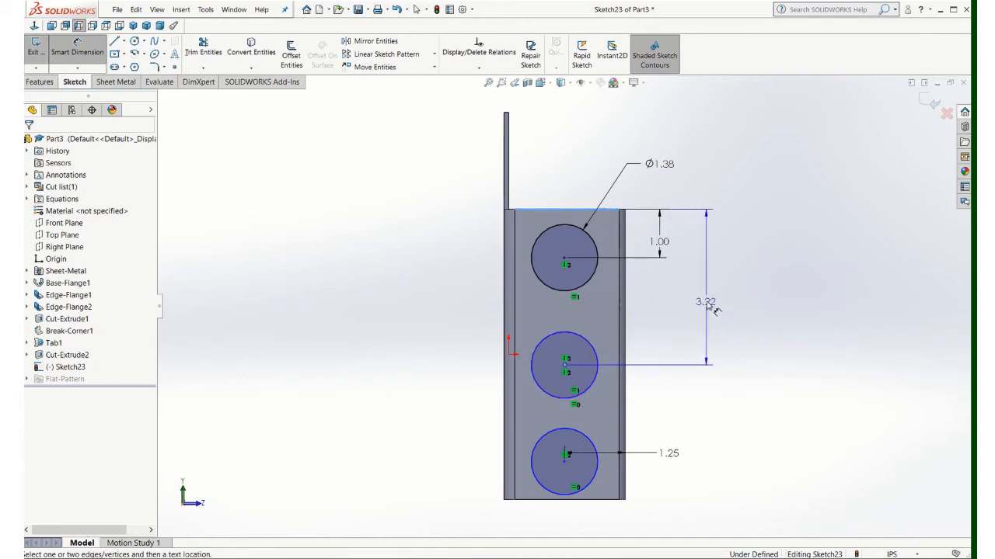
click(705, 303)
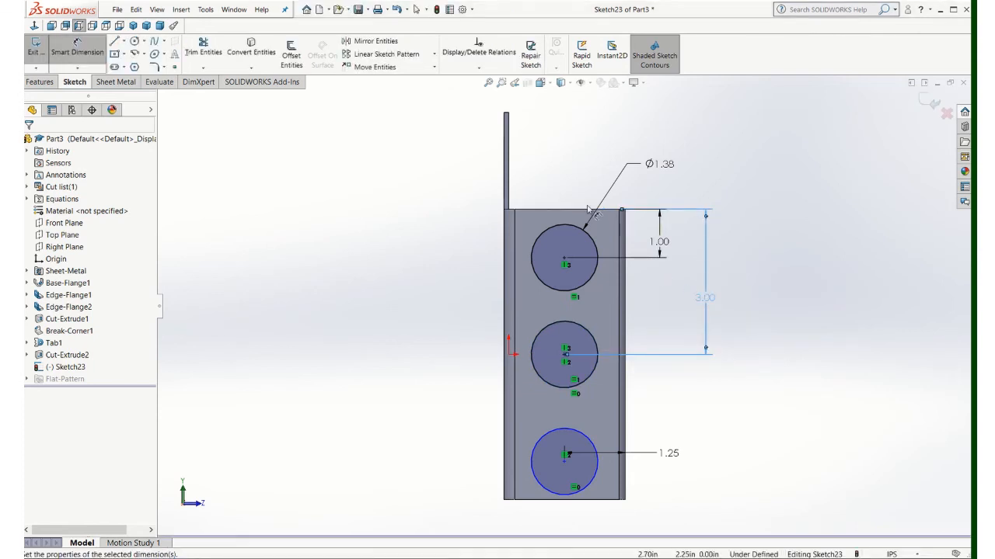
text(3)
key(Return)
Dimension the lower circle's center 5 in below the flange's upper edge and finish the sketch.
click(564, 462)
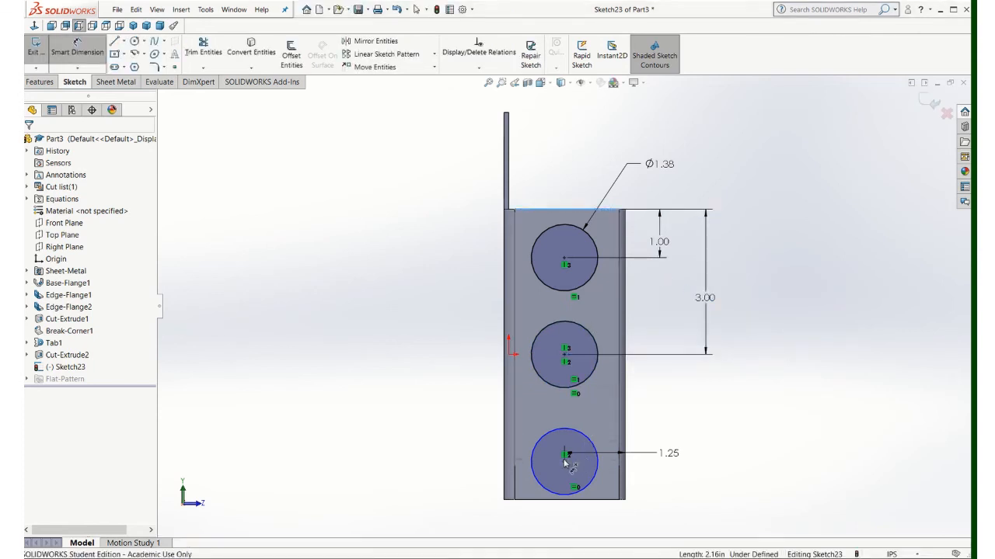
click(745, 386)
text(5)
key(Return)
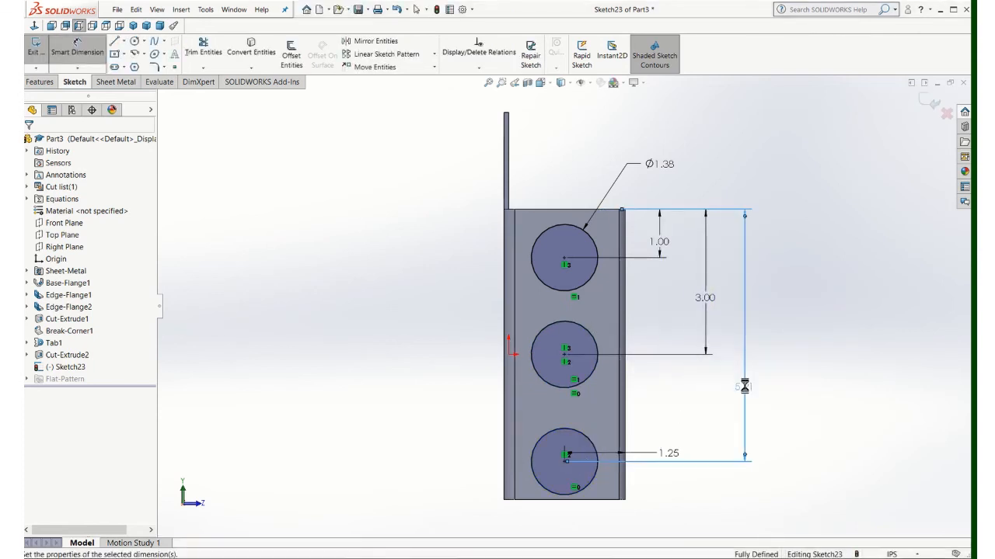
click(36, 48)
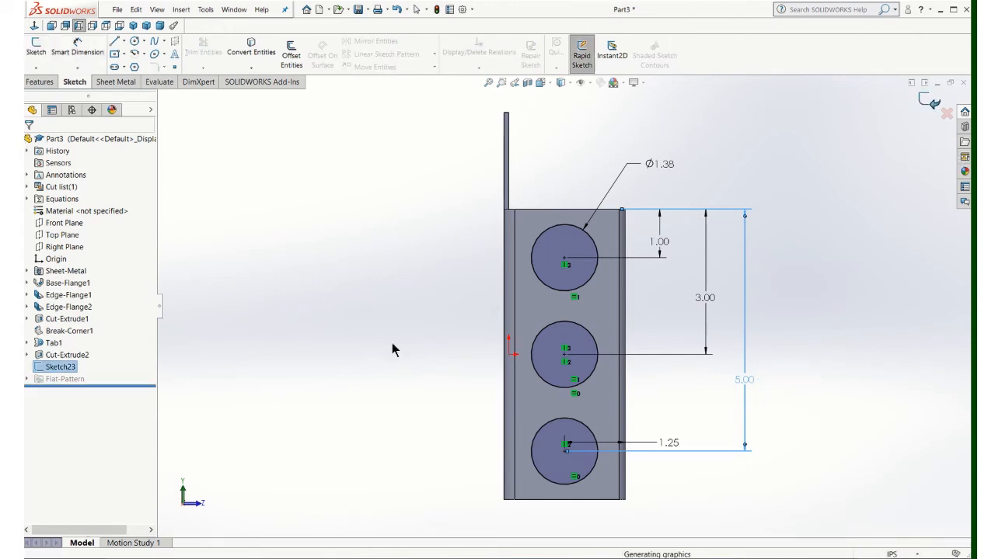
Cut the three circles Through All from the sketched flange through the opposite side flange.
mouse_move(440, 329)
middle_down()
mouse_move(380, 282)
mouse_move(492, 293)
mouse_move(488, 482)
middle_up()
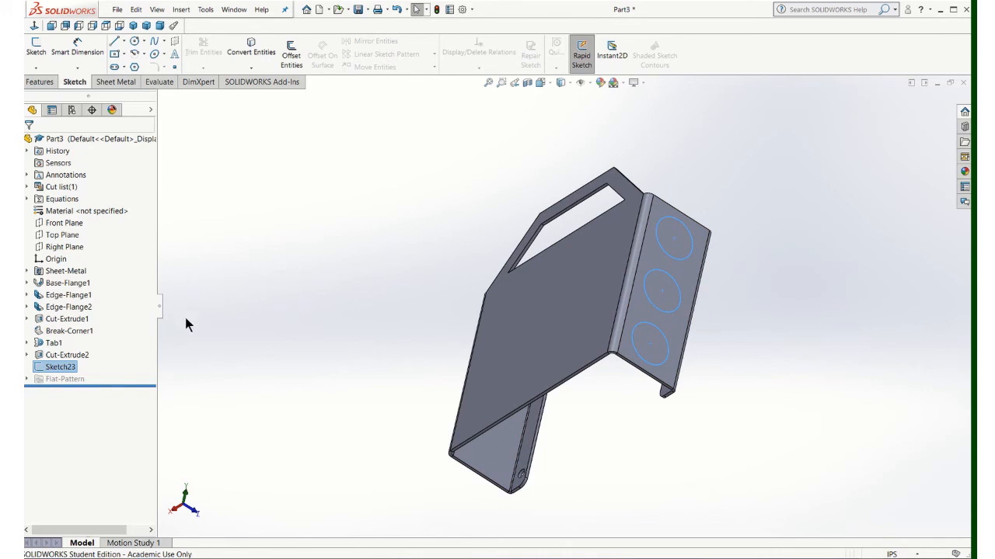
click(41, 82)
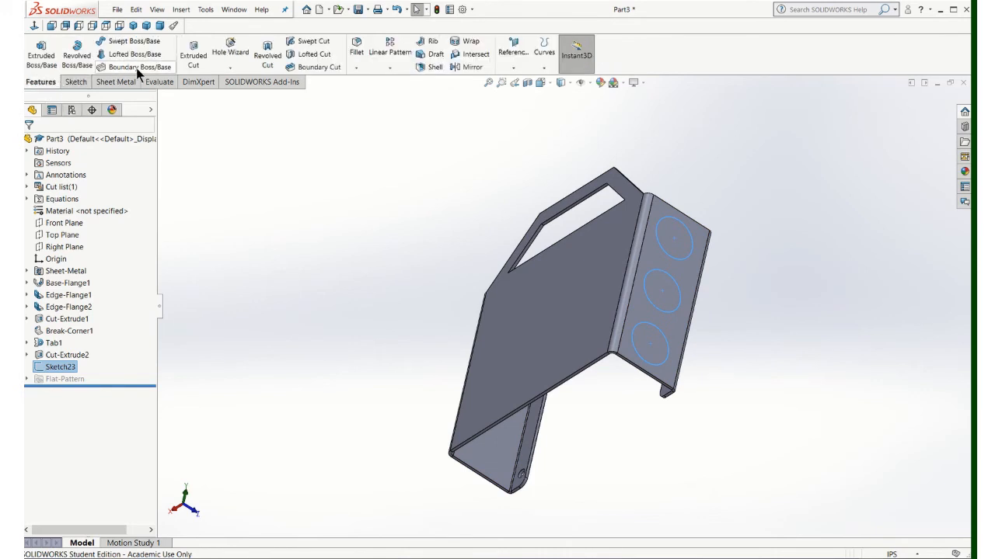
click(193, 53)
click(123, 214)
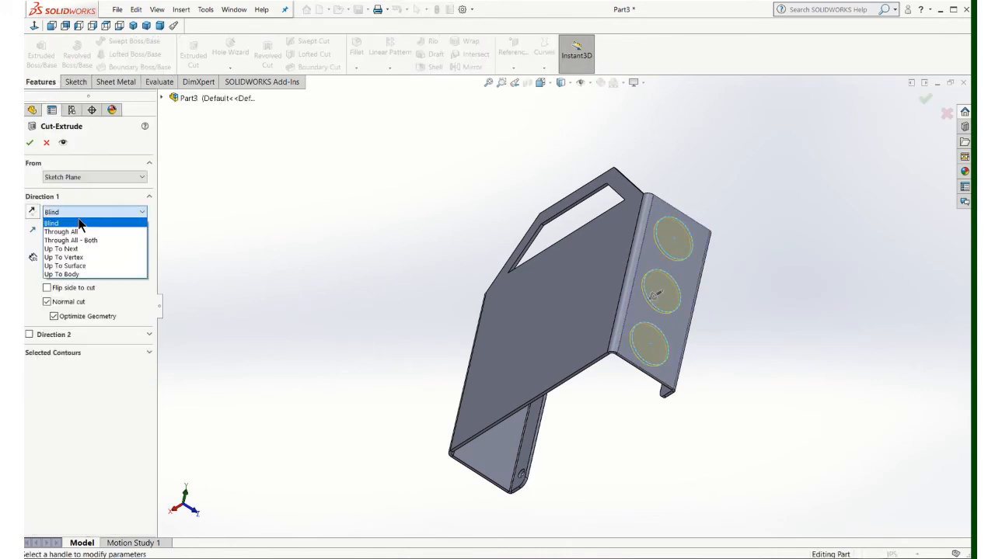
click(70, 231)
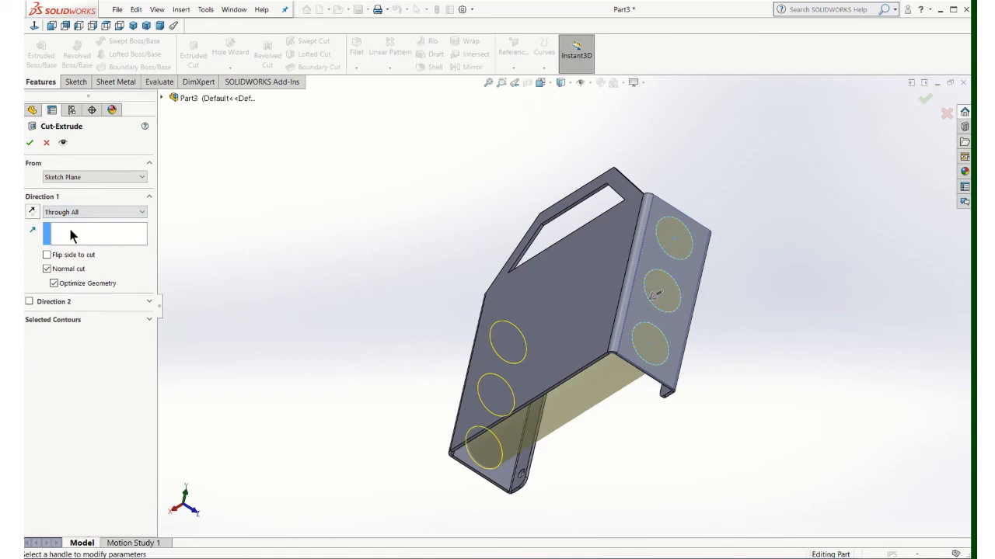
click(29, 142)
middle_drag(344, 355, 519, 399)
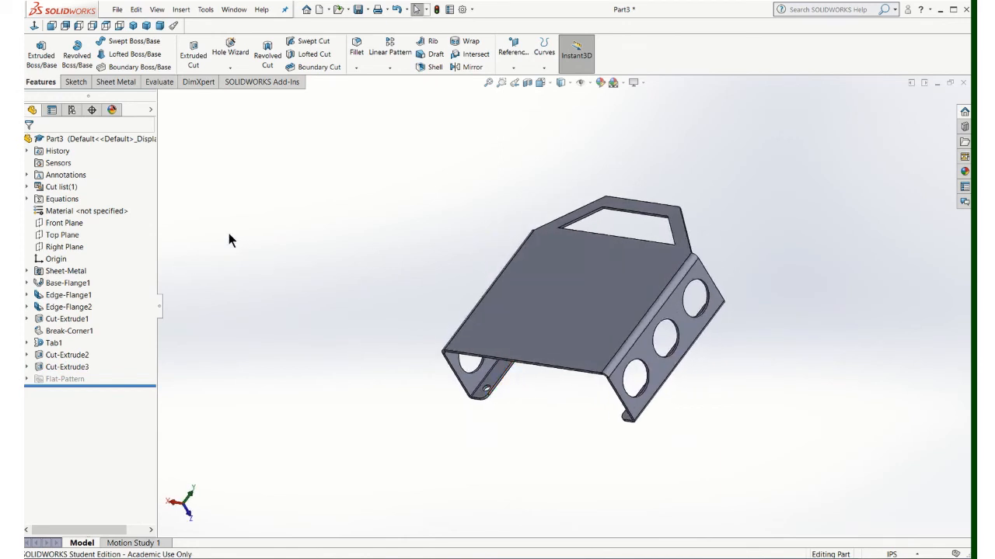
Save the part in the Sheet Metal folder under a name made of LFT_BX_ and the author's surname.
click(117, 10)
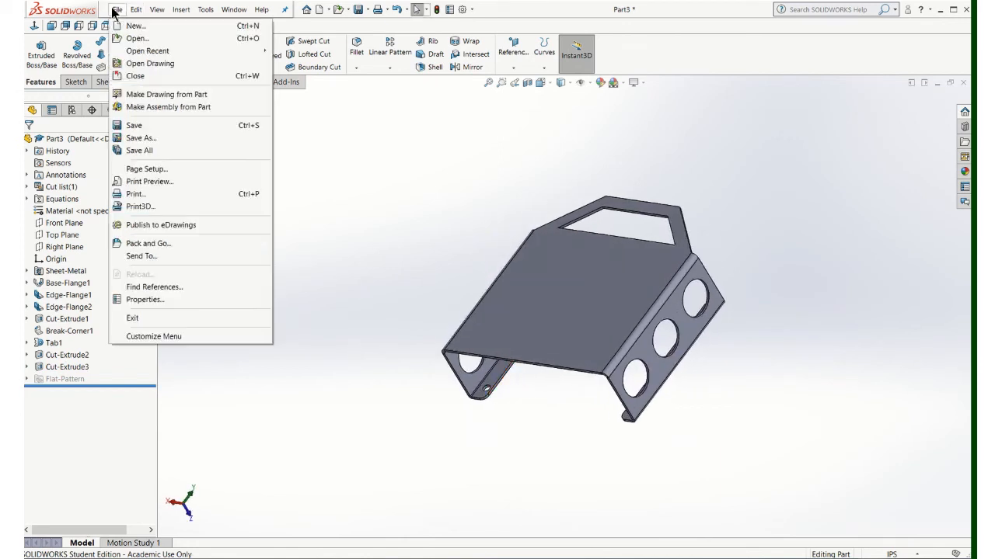
click(142, 138)
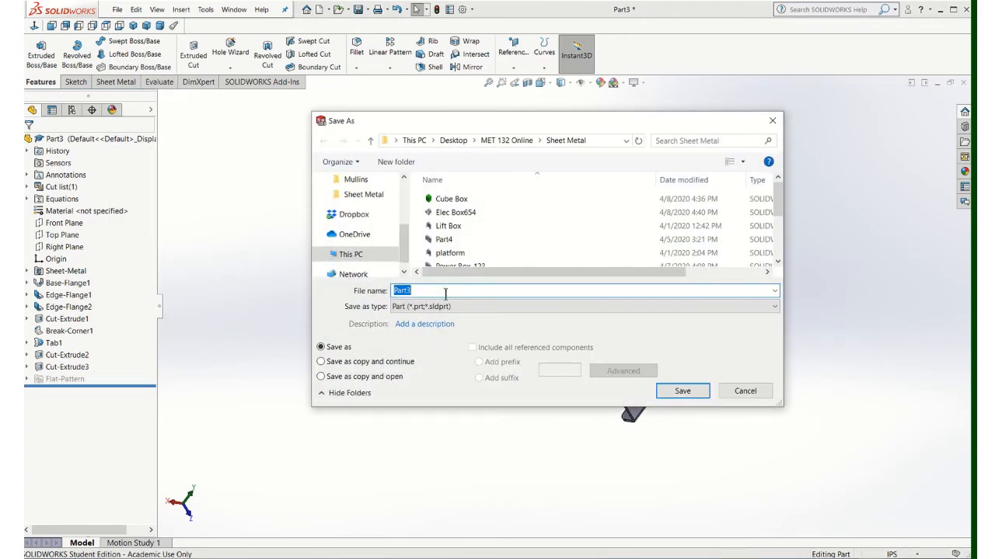
text(LFT_BX_DeVore)
click(676, 391)
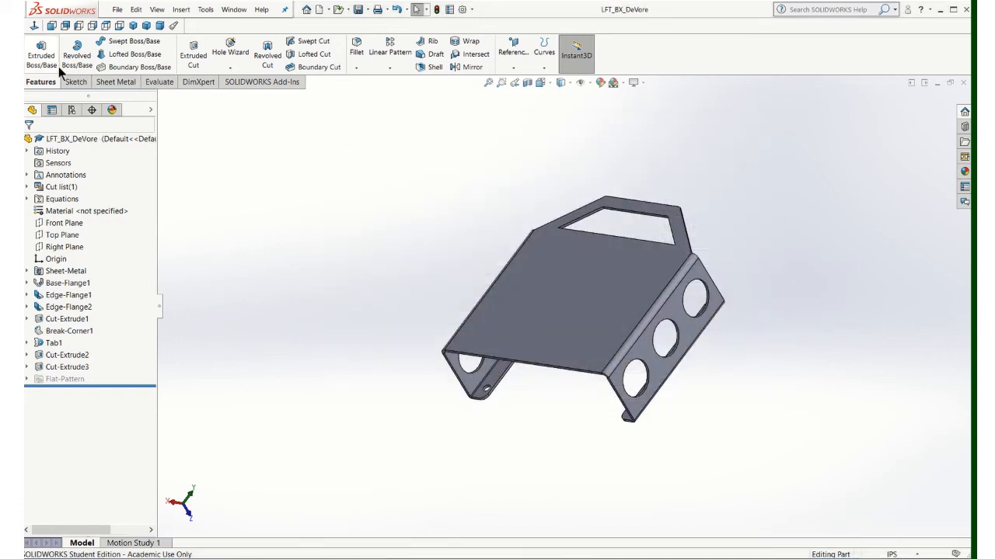
Flatten the sheet metal part to examine its flat pattern and bend lines, and return it to the folded state.
click(123, 82)
click(544, 67)
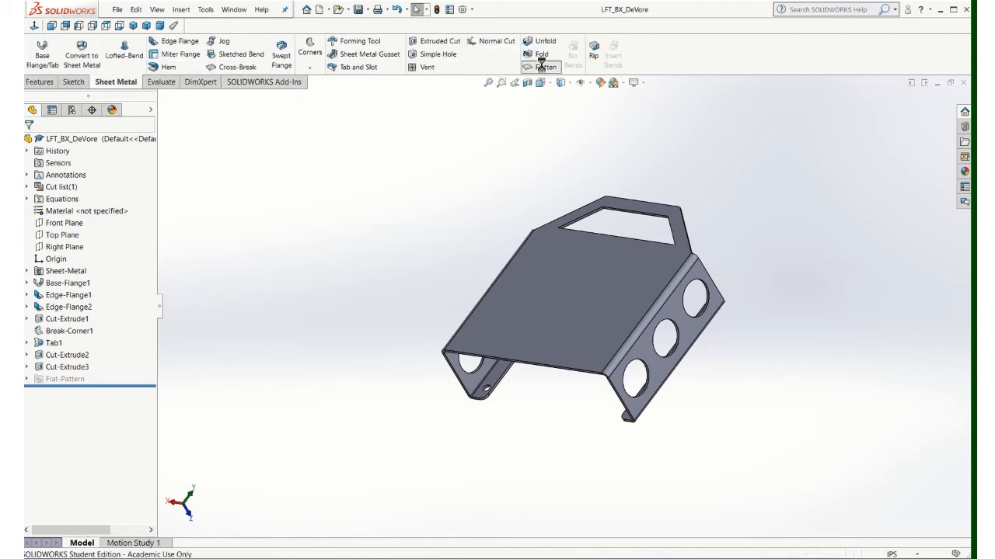
scroll(363, 229, down, 1)
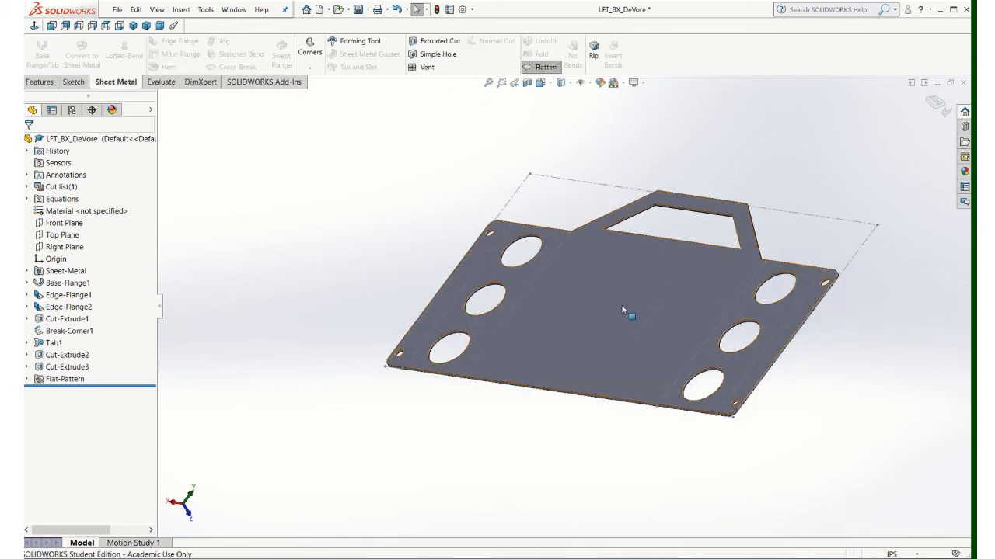
mouse_move(374, 224)
middle_down()
mouse_move(404, 255)
mouse_move(374, 236)
middle_up()
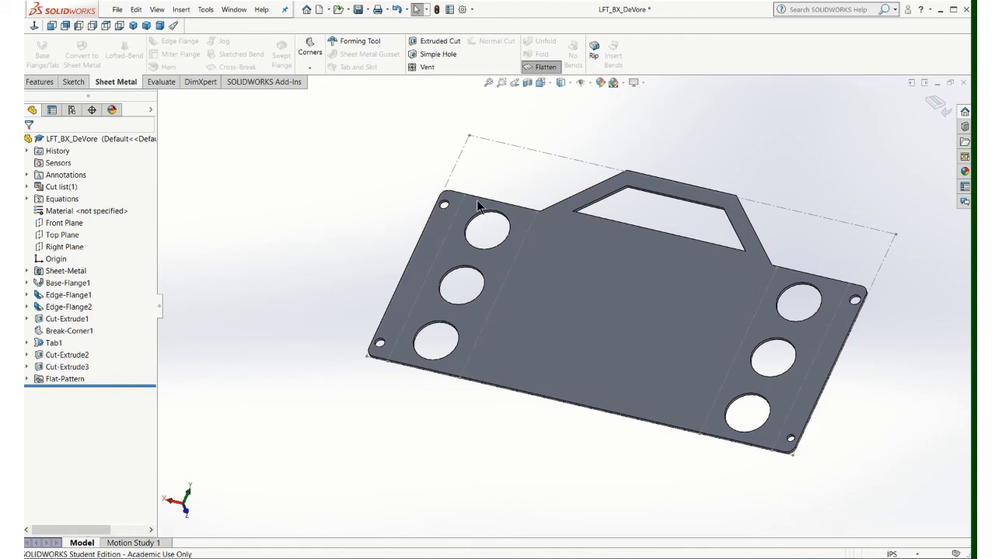
click(545, 67)
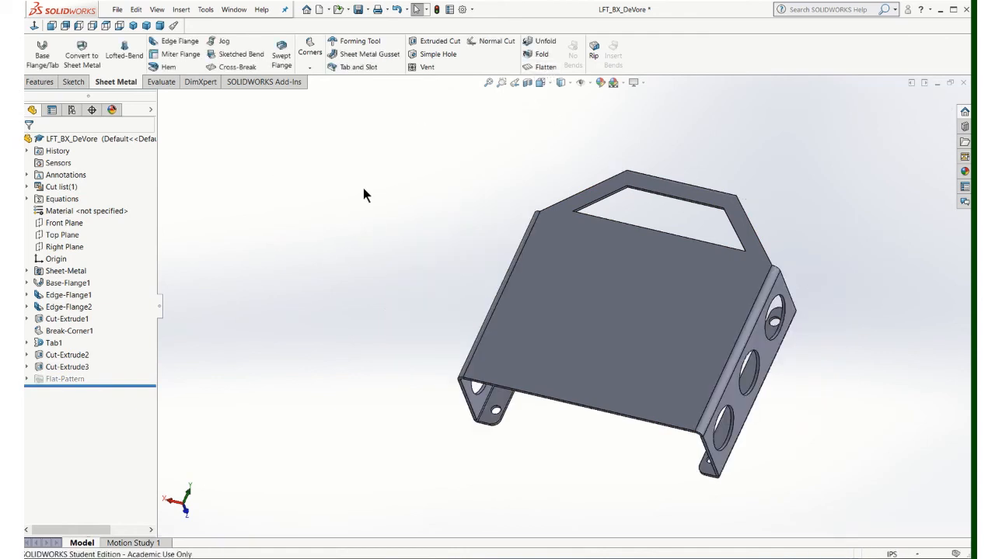
Create a new drawing on a B (ANSI) Landscape sheet with the sheet format displayed.
click(117, 10)
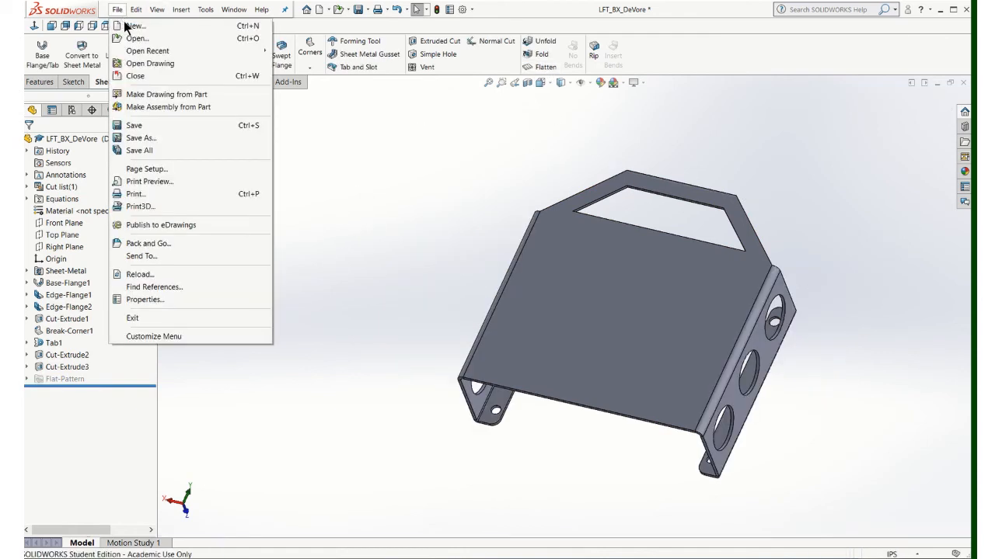
click(134, 25)
click(488, 227)
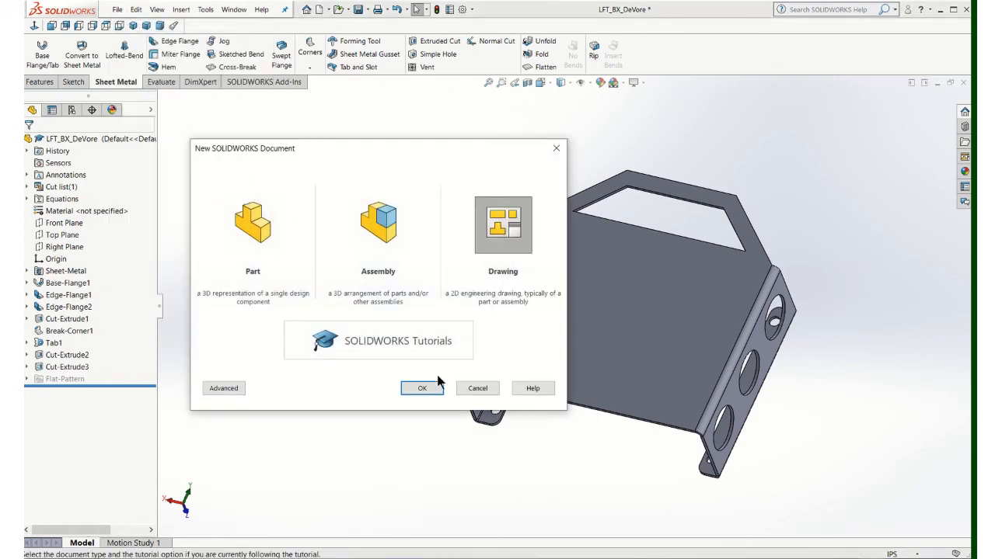
click(426, 388)
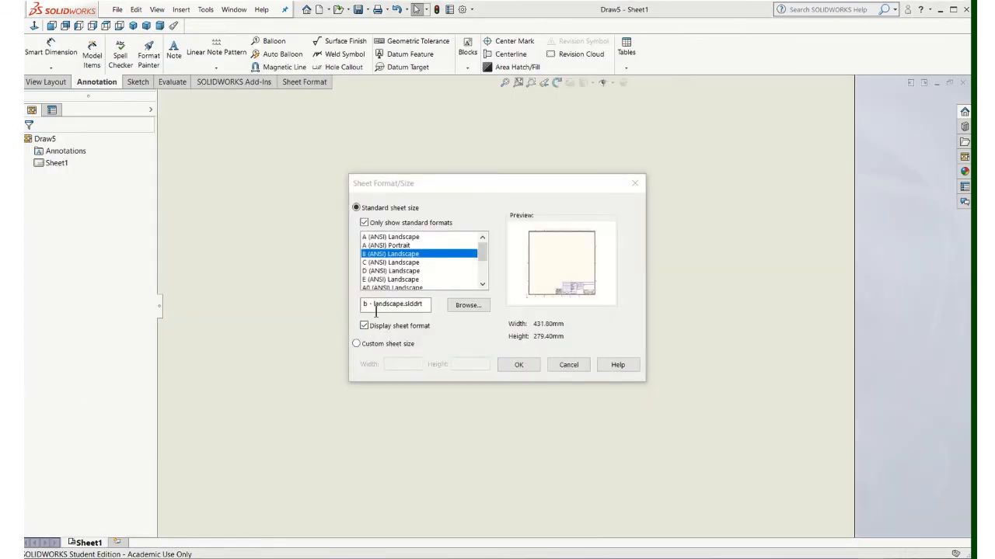
click(532, 364)
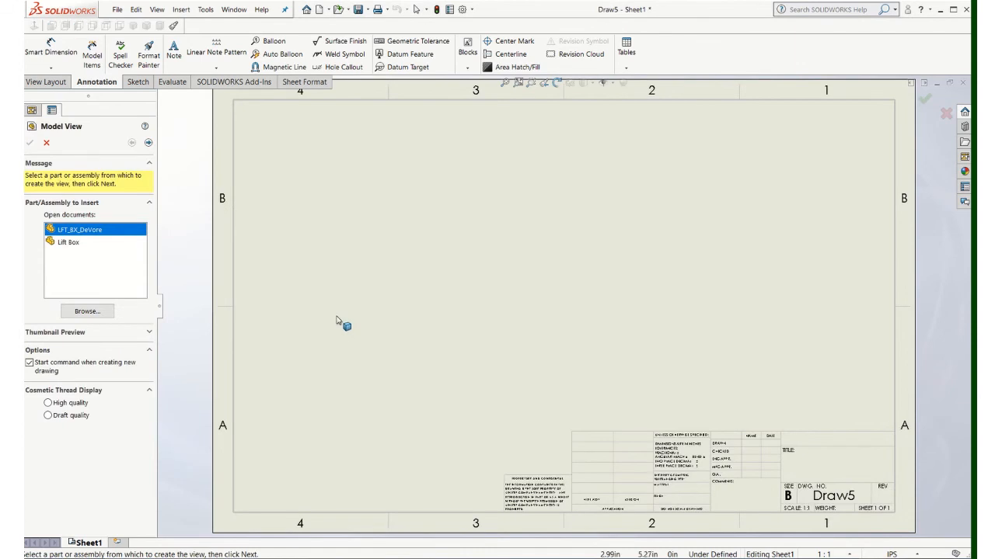
Insert the saved part's front view and project the top, right and isometric views from it.
double_click(83, 229)
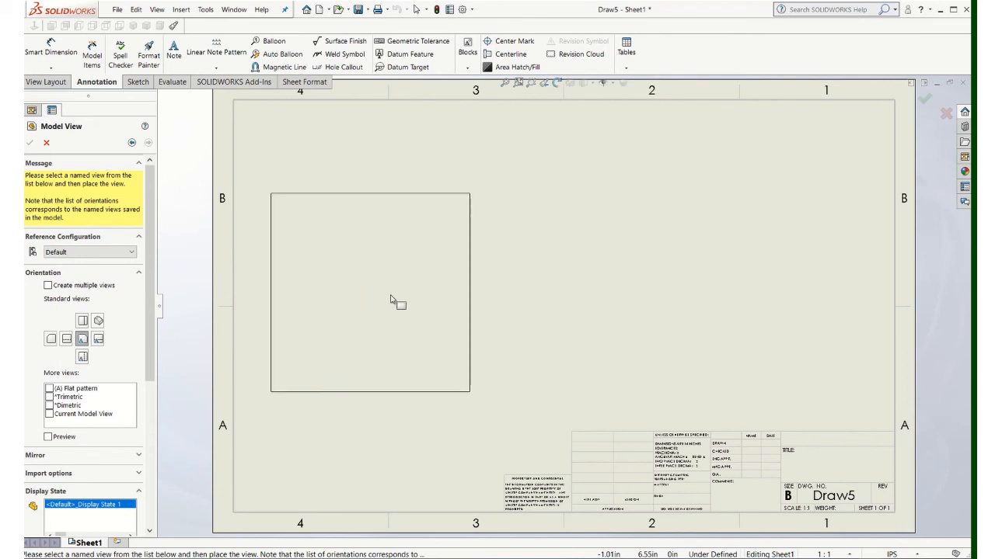
click(401, 302)
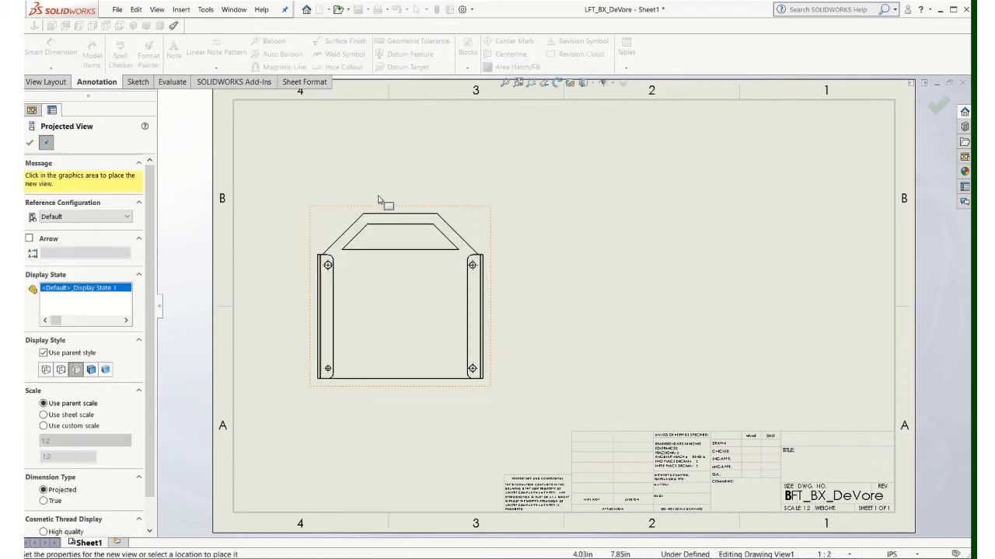
click(383, 155)
click(599, 317)
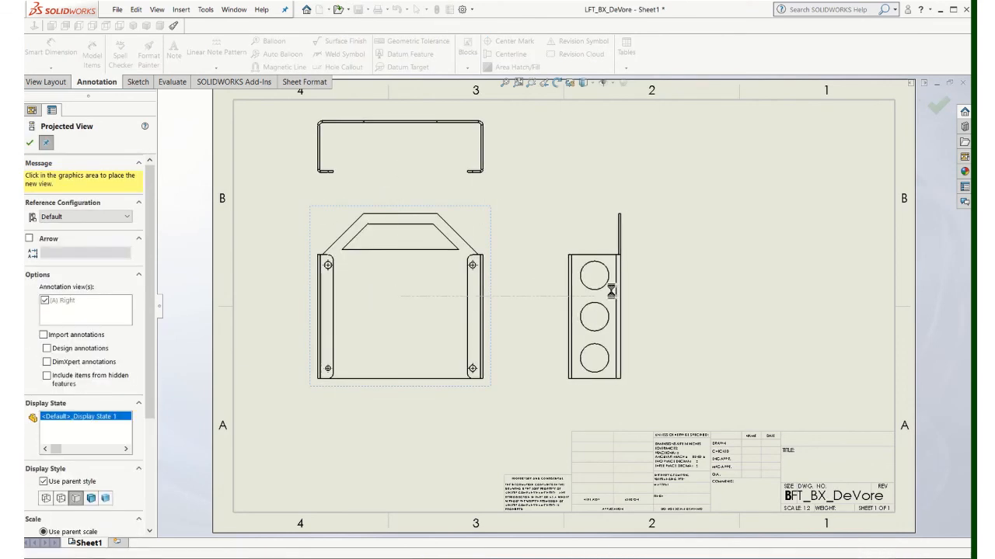
click(720, 194)
key(Escape)
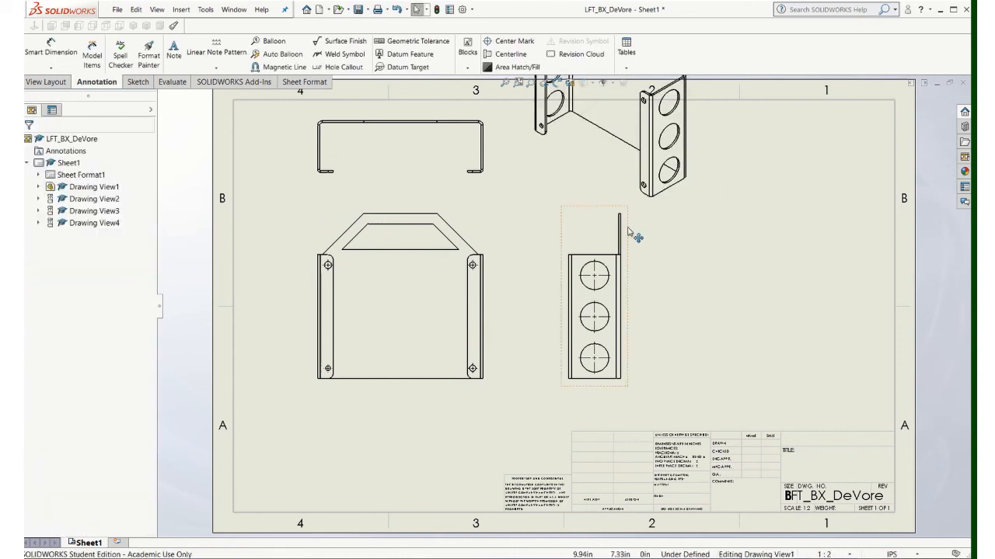
Move the isometric view fully inside the sheet border beside the right view, and shift the front and top views slightly down.
drag(658, 201, 770, 271)
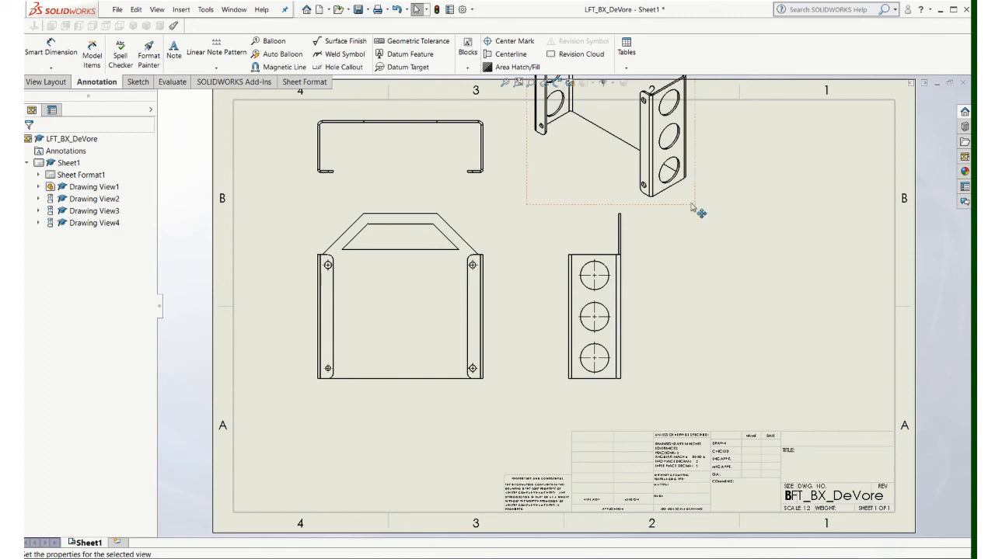
drag(694, 206, 866, 344)
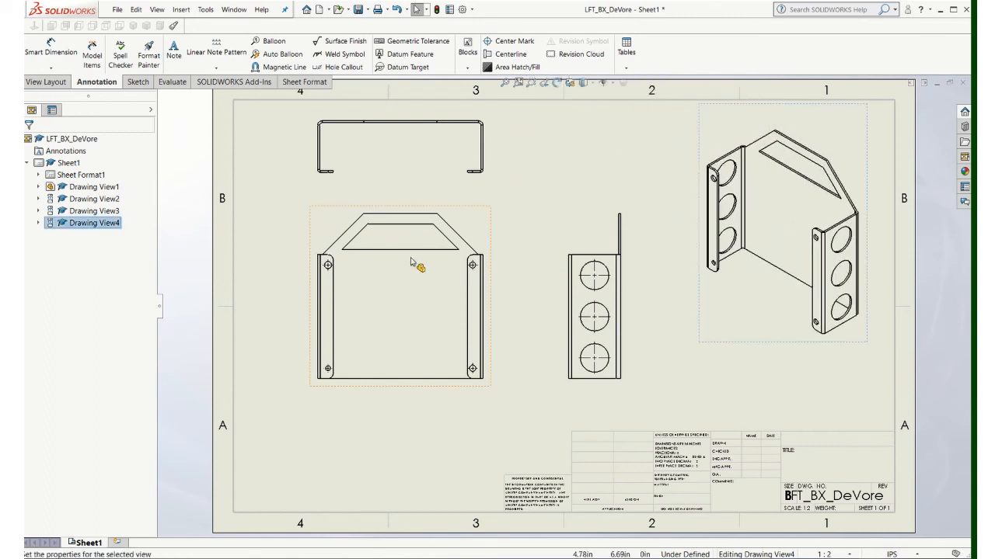
drag(371, 392, 365, 405)
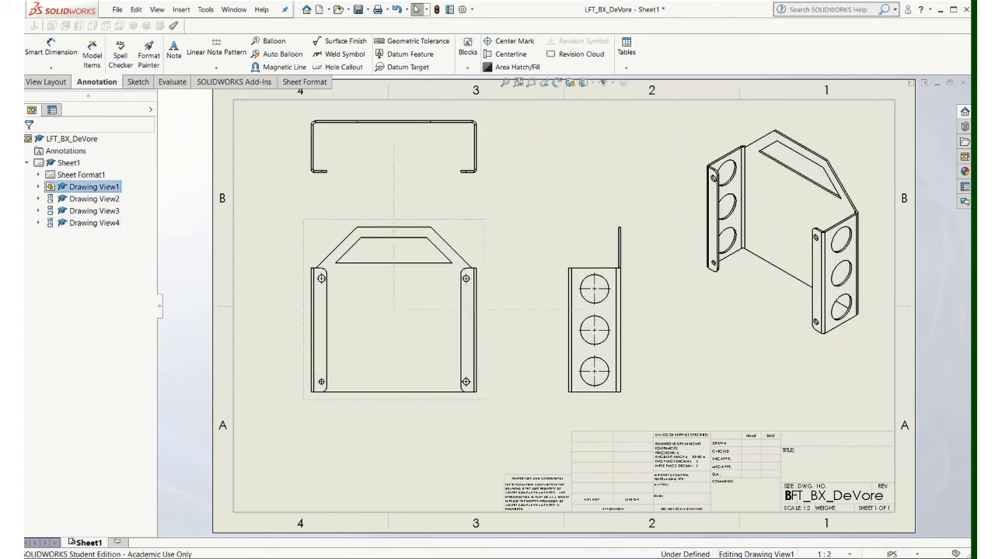
drag(311, 184, 318, 195)
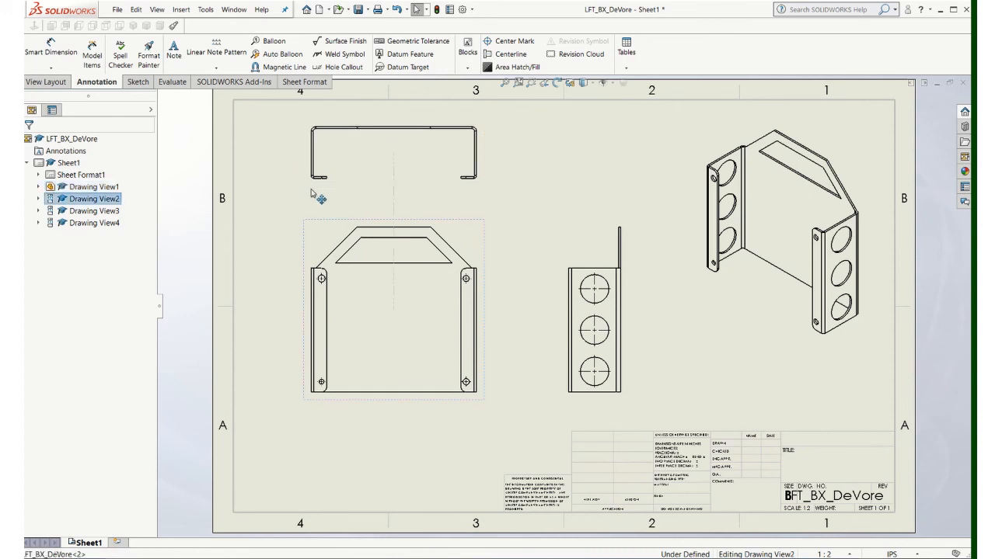
click(730, 397)
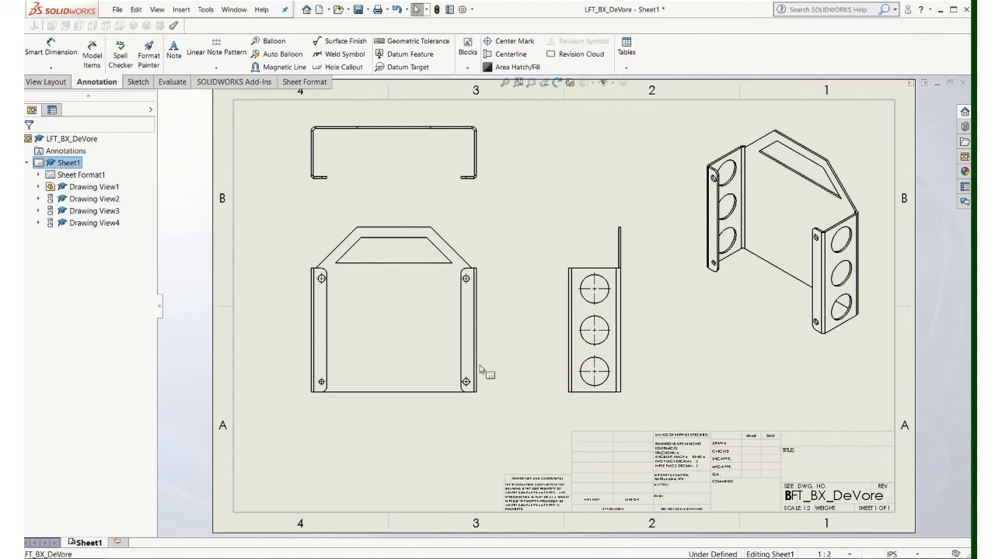
Save the drawing under its proposed name together with the modified part.
click(116, 9)
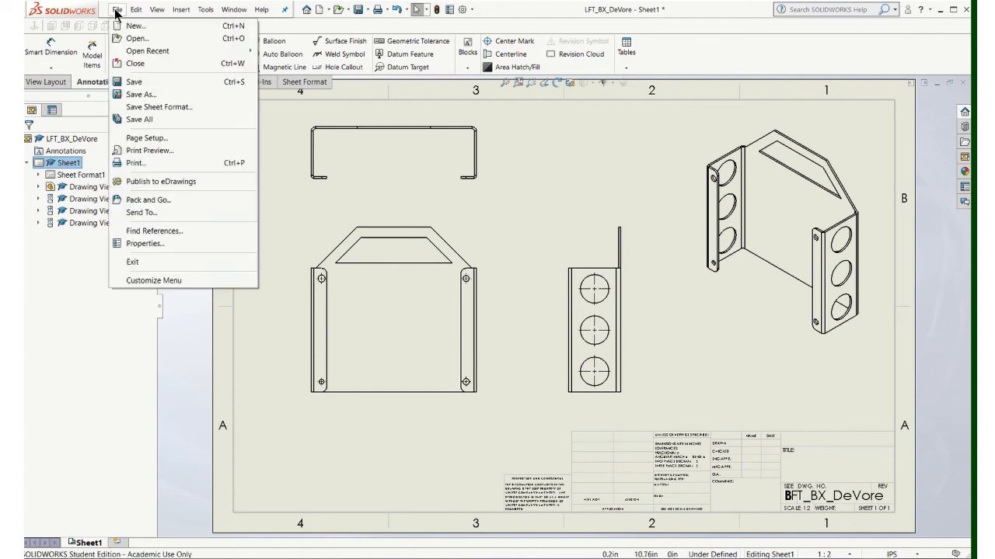
click(134, 82)
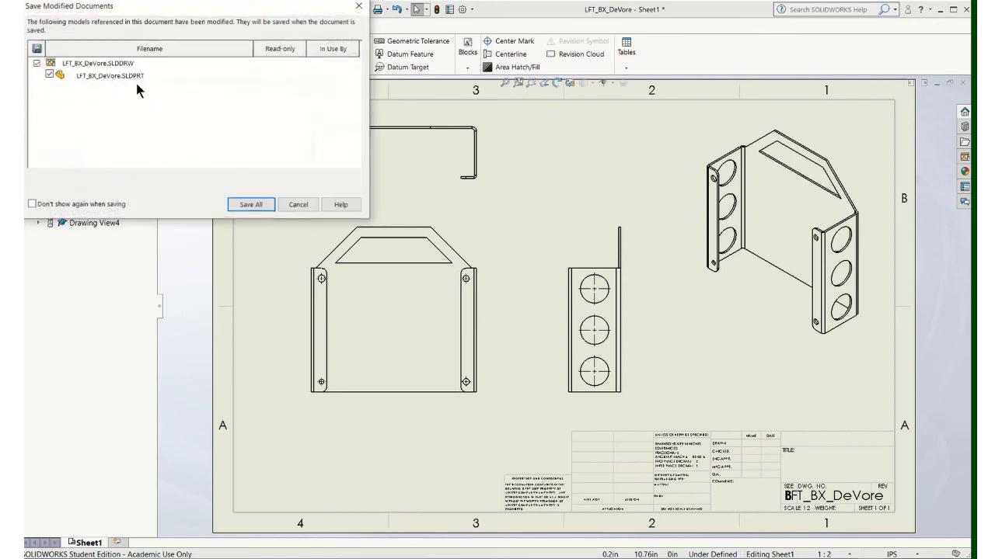
click(249, 205)
click(681, 390)
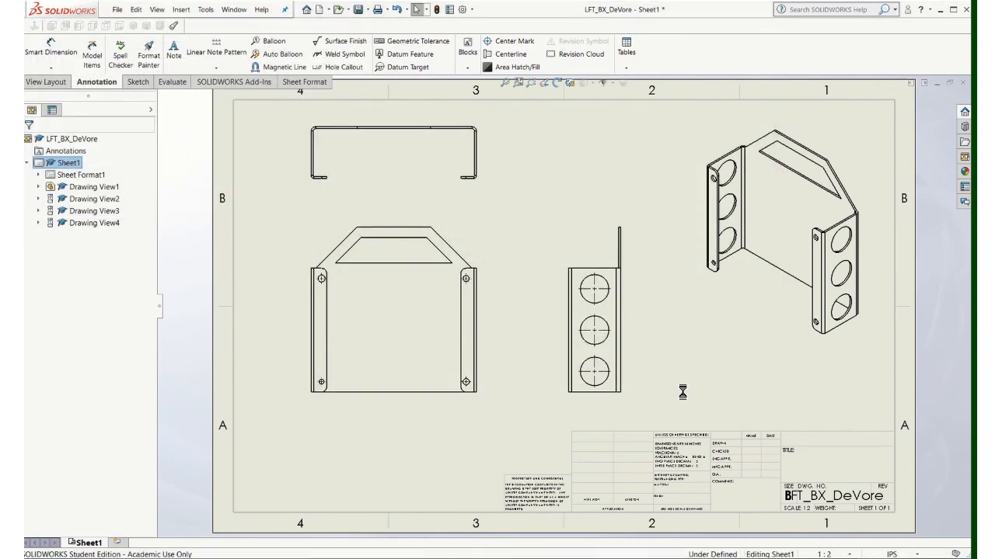
Create a second drawing document on a B (ANSI) Landscape sheet for the flat pattern.
click(119, 10)
click(128, 30)
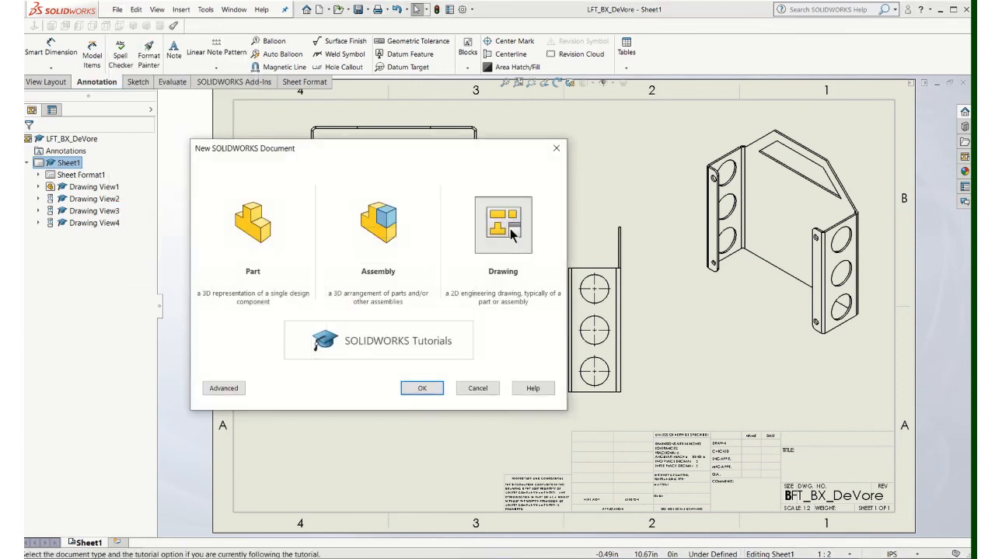
click(511, 236)
click(422, 388)
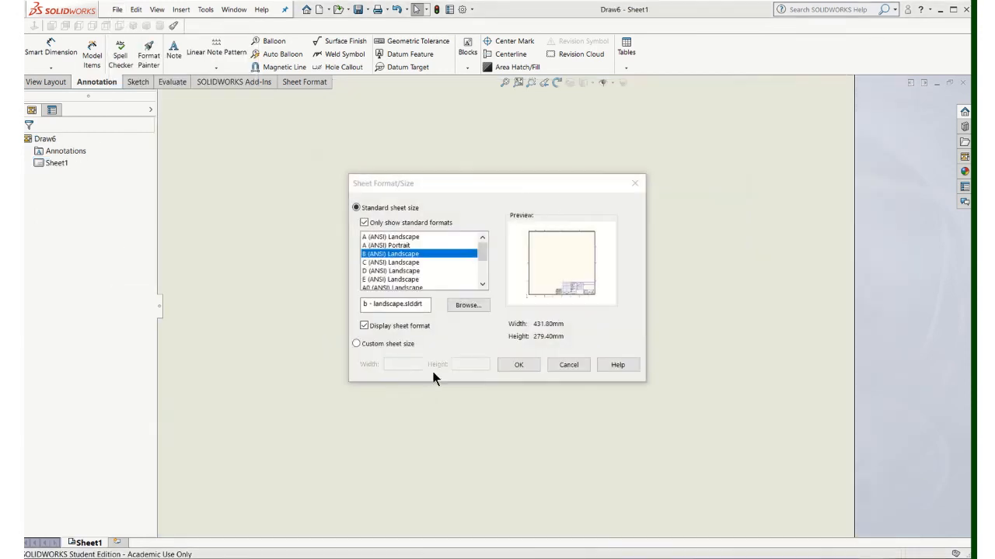
click(535, 368)
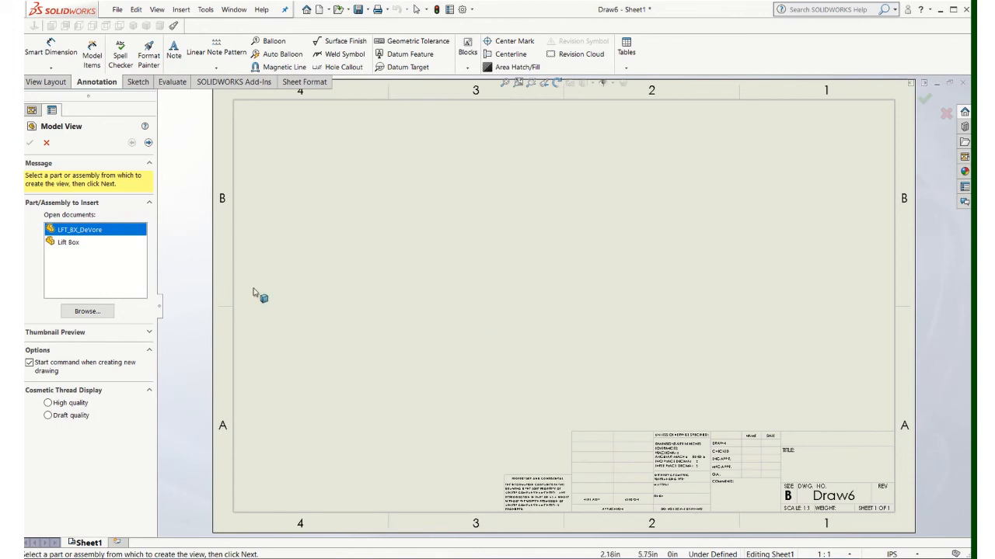
Load the saved LFT_BX part into the View Palette and place its Flat pattern view left of the sheet's center, without projected views.
click(964, 155)
click(931, 95)
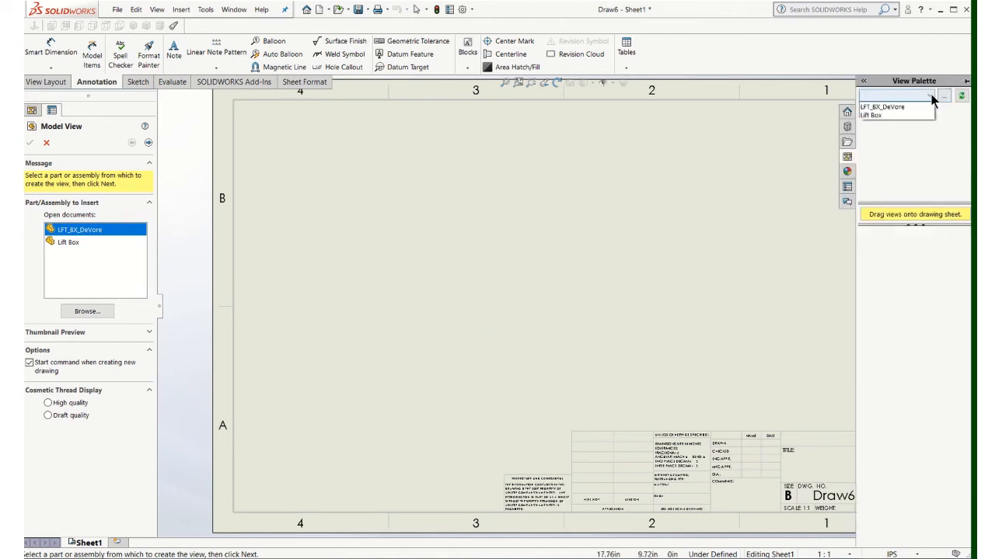
click(891, 107)
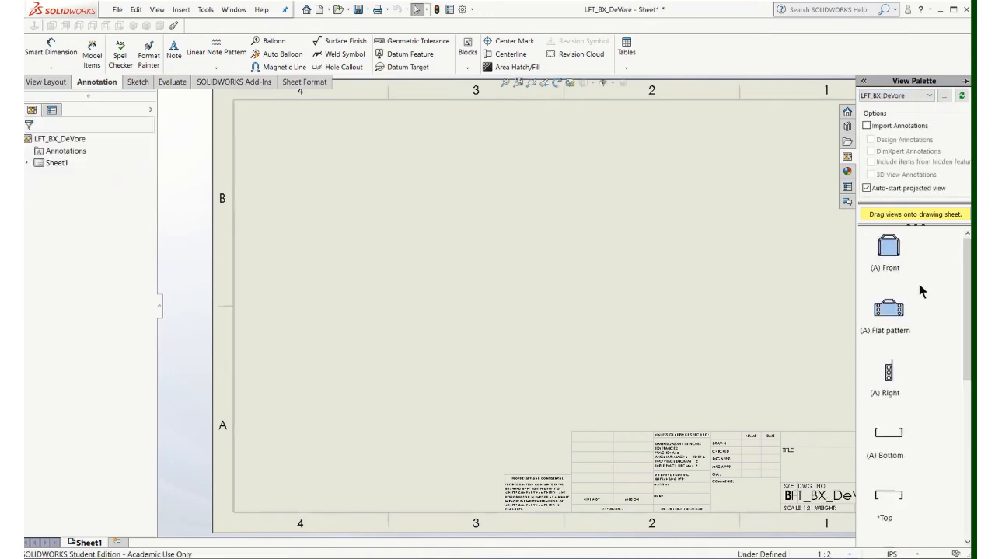
scroll(920, 286, down, 1)
scroll(920, 286, up, 1)
scroll(909, 344, down, 1)
scroll(908, 362, up, 1)
mouse_move(883, 315)
mouse_down()
mouse_move(722, 337)
mouse_move(515, 326)
mouse_move(464, 299)
mouse_up()
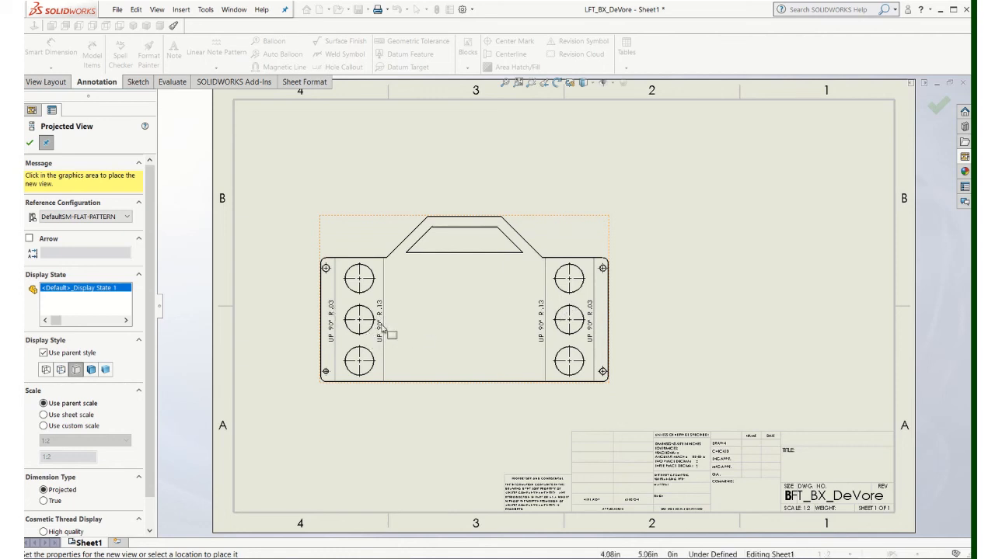
click(31, 144)
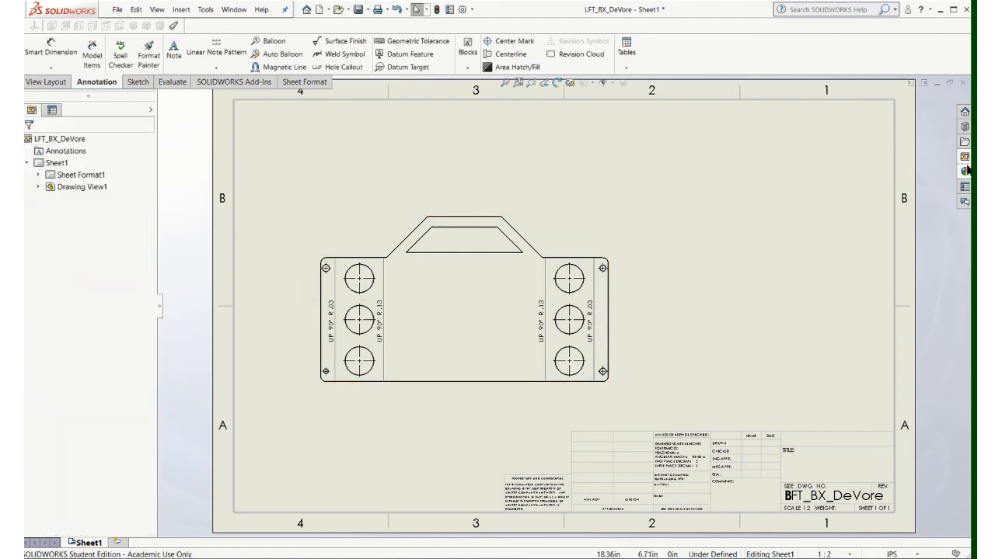
Shift the flat pattern view slightly left and up, and place the part's Current view in the sheet's upper-right area.
drag(329, 395, 313, 391)
click(464, 443)
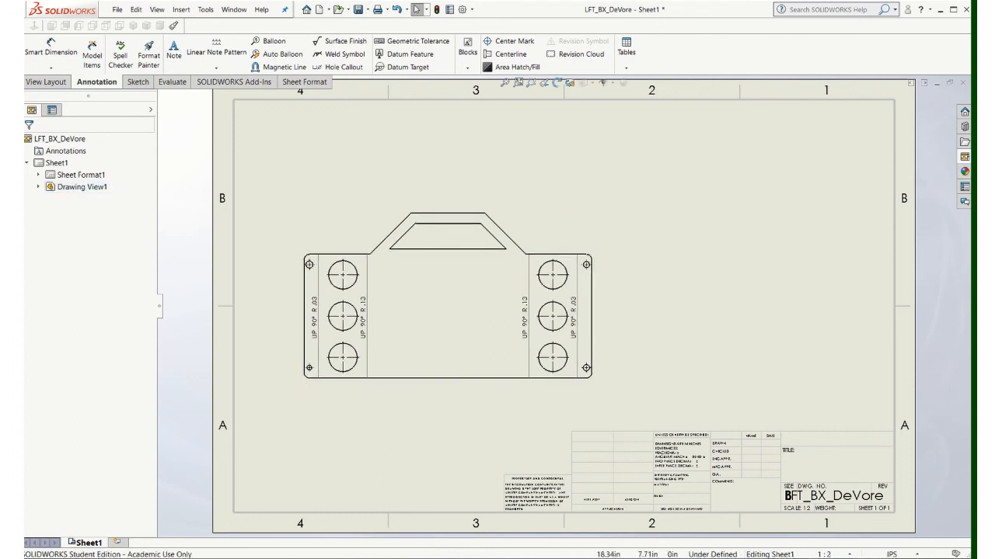
click(966, 157)
scroll(924, 291, down, 5)
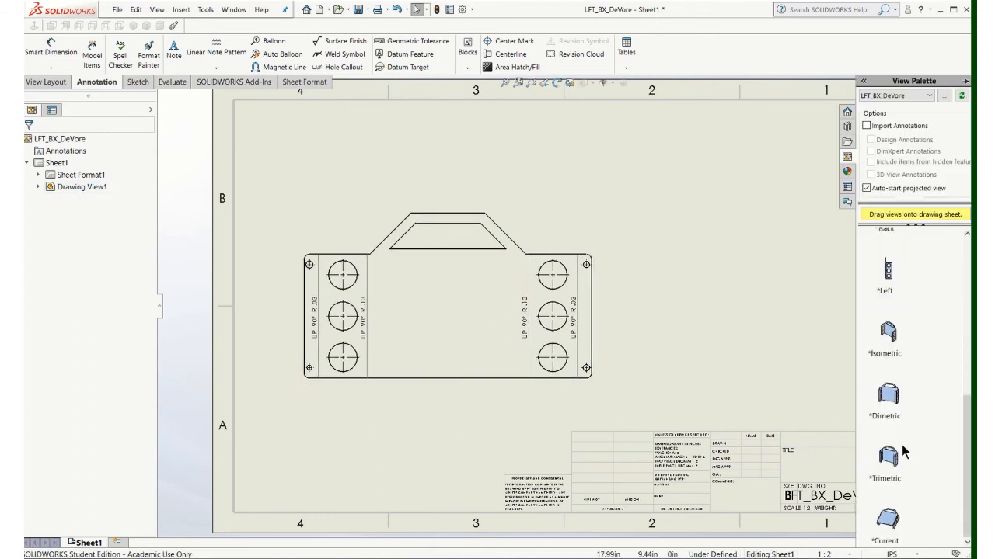
mouse_move(894, 524)
mouse_down()
mouse_move(757, 253)
mouse_move(770, 225)
mouse_up()
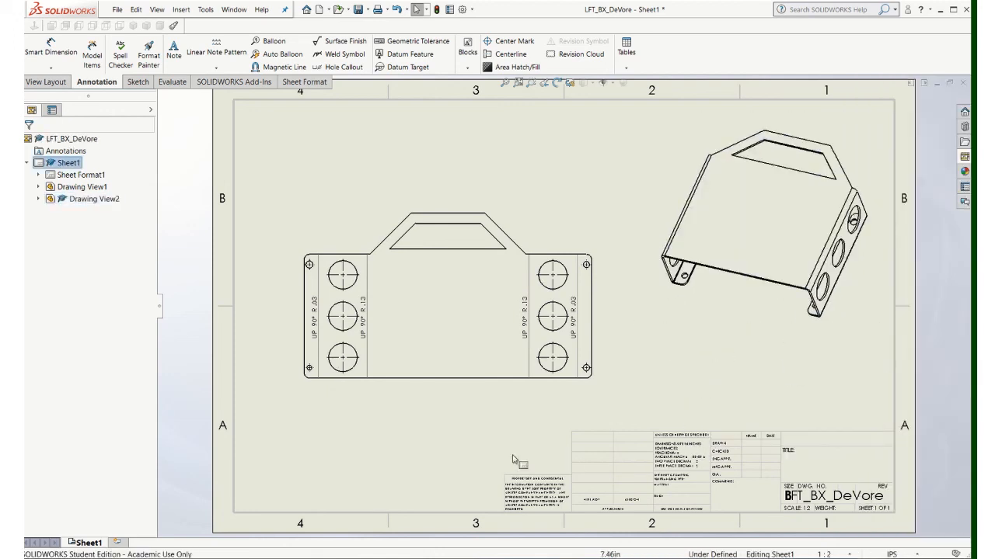
Dimension the flat pattern's body height between its upper-left shoulder edge and bottom edge, placing the dimension left of the view.
click(51, 48)
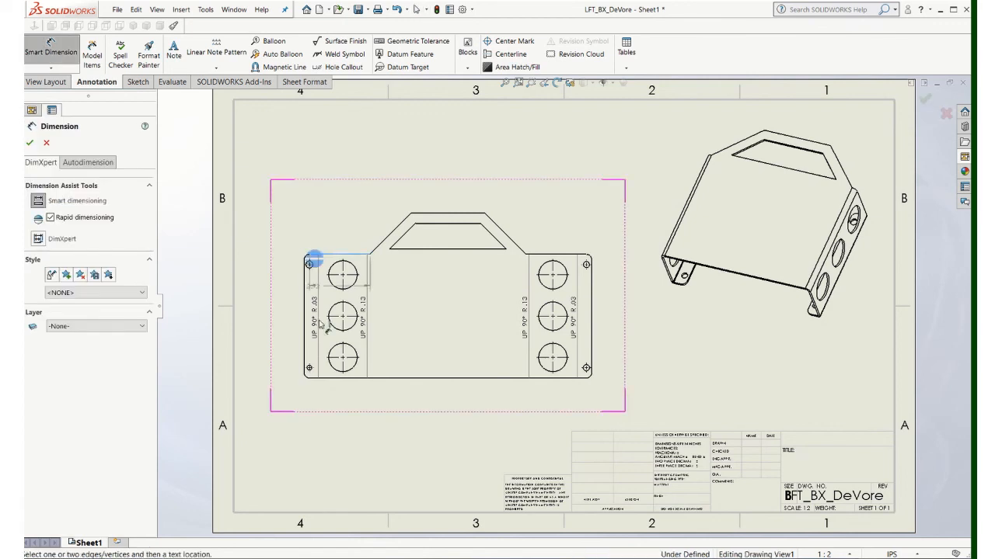
click(320, 255)
click(330, 378)
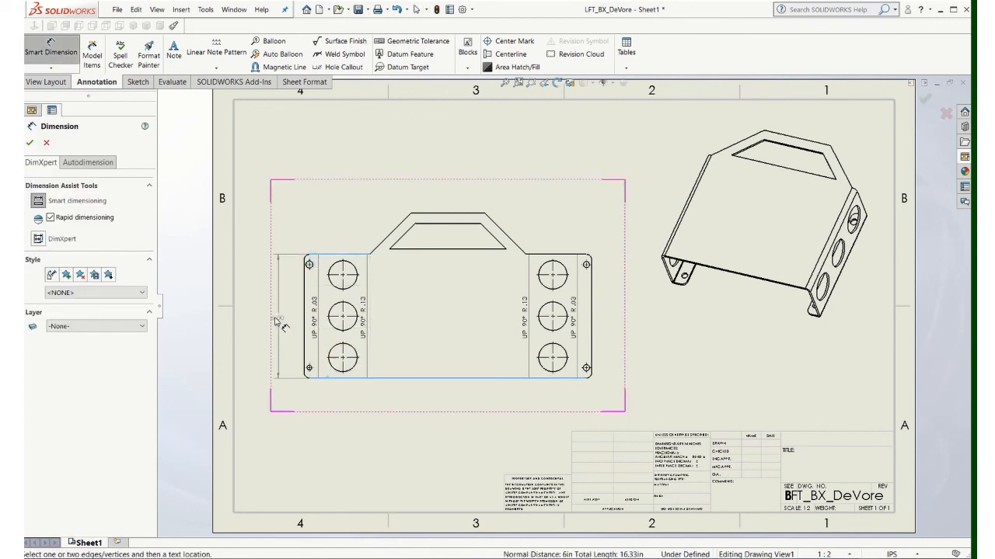
click(278, 320)
key(Escape)
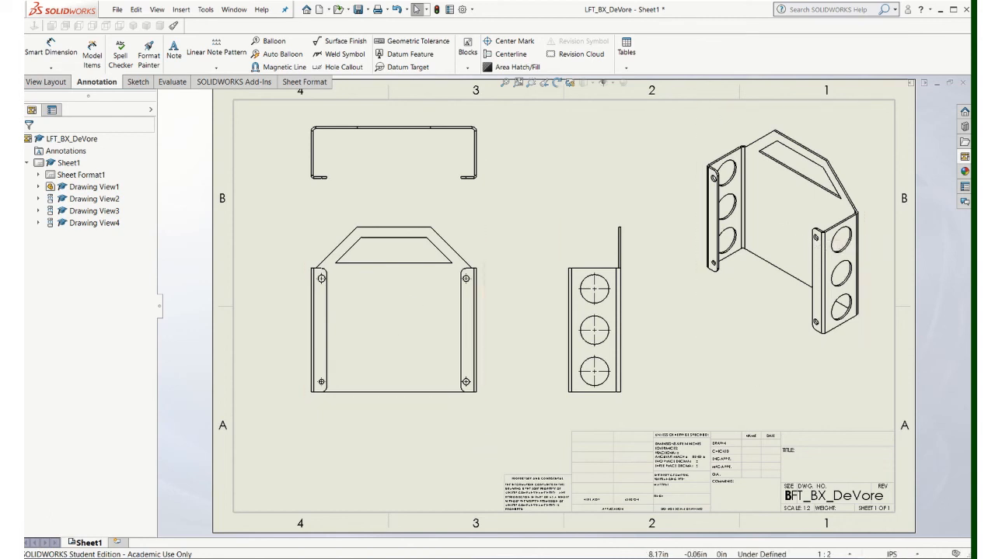
Open the sheet scale choices for the drawing of the folded views.
click(837, 549)
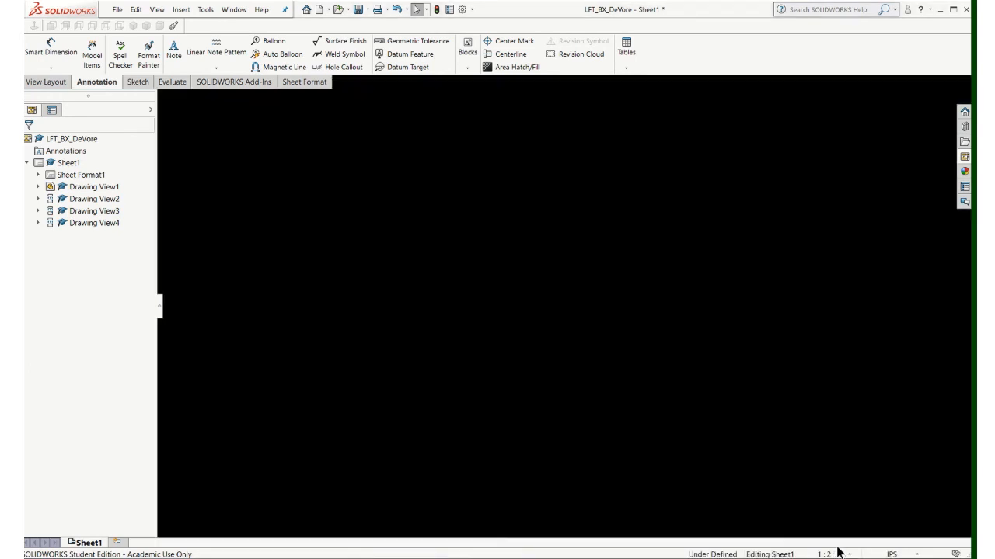